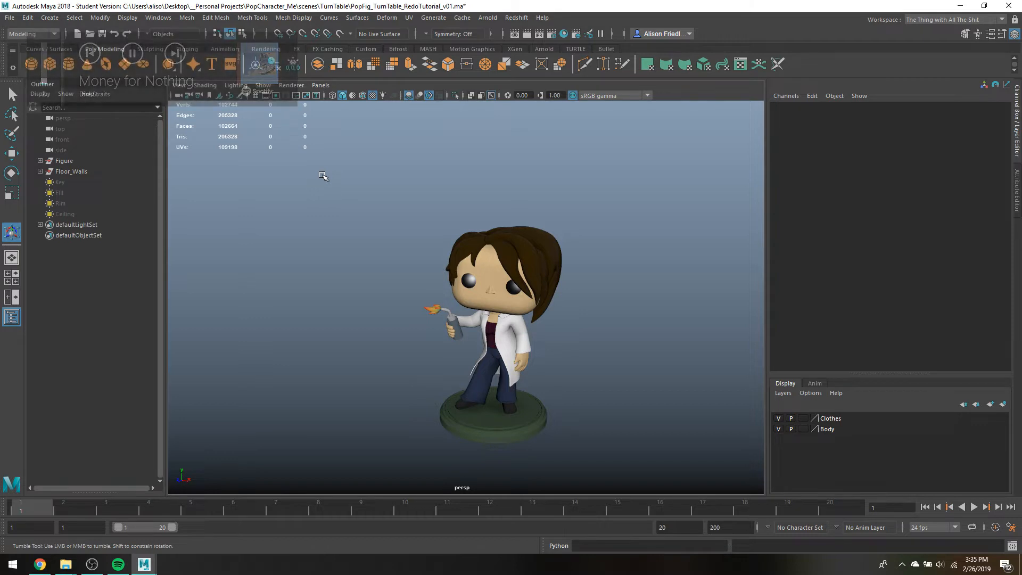
Create a large polygon plane as the floor beneath the figure and scale it uniformly to about 1.23
{"action": "left_click", "coordinate": [124, 64]}
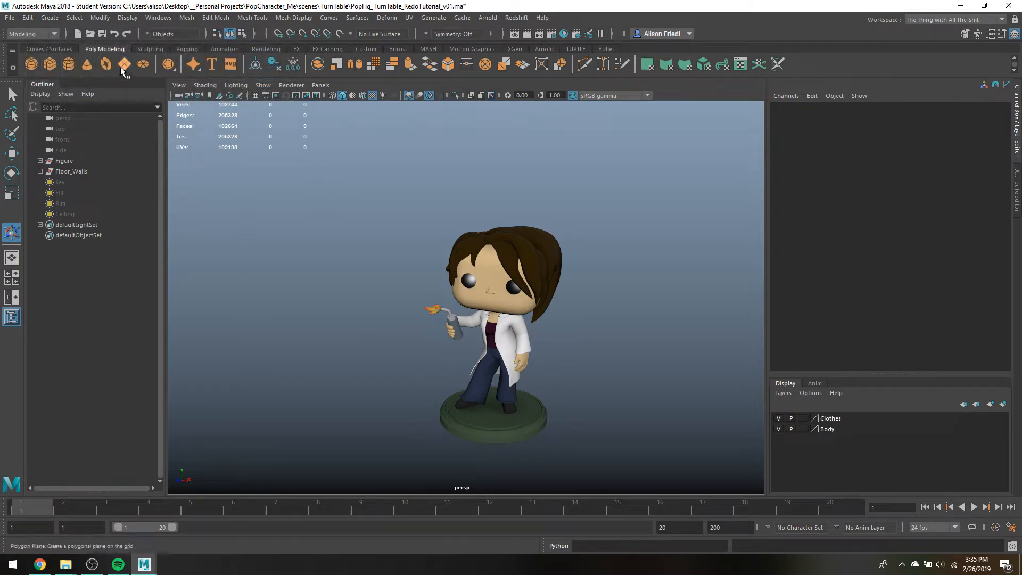
{"action": "left_click_drag", "start_coordinate": [806, 523], "coordinate": [973, 562]}
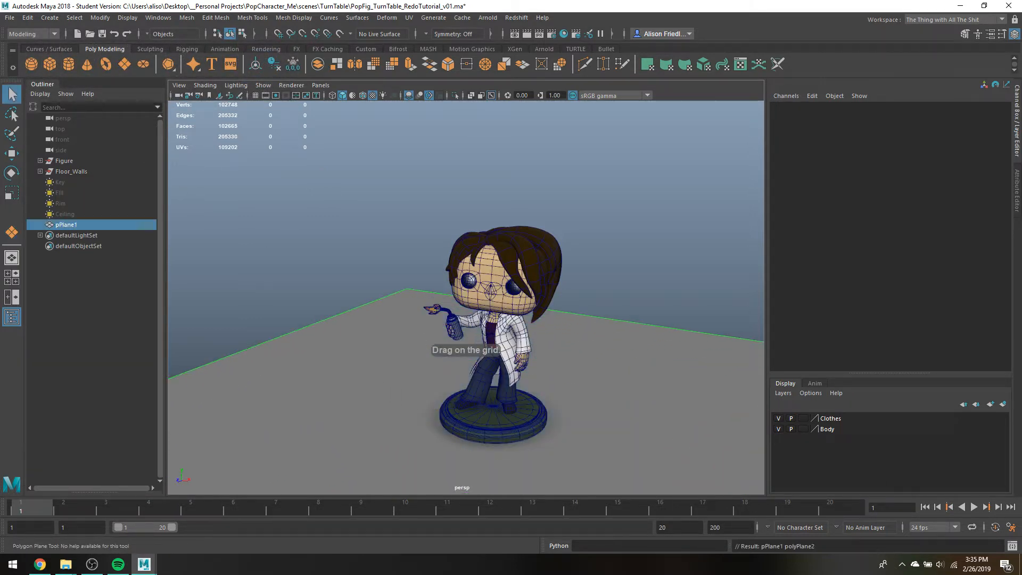
{"action": "key", "text": "r"}
{"action": "left_click_drag", "start_coordinate": [502, 423], "coordinate": [627, 447]}
{"action": "left_click", "coordinate": [639, 240]}
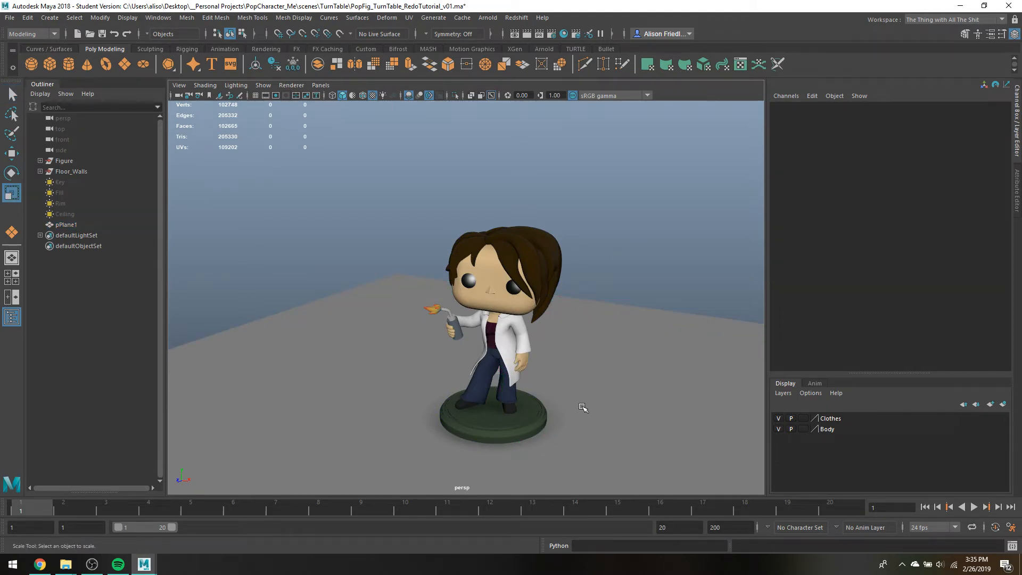
Rotate the figure's round base about 75.7 degrees around the Y axis and deselect it
{"action": "left_click", "coordinate": [481, 428]}
{"action": "key", "text": "f"}
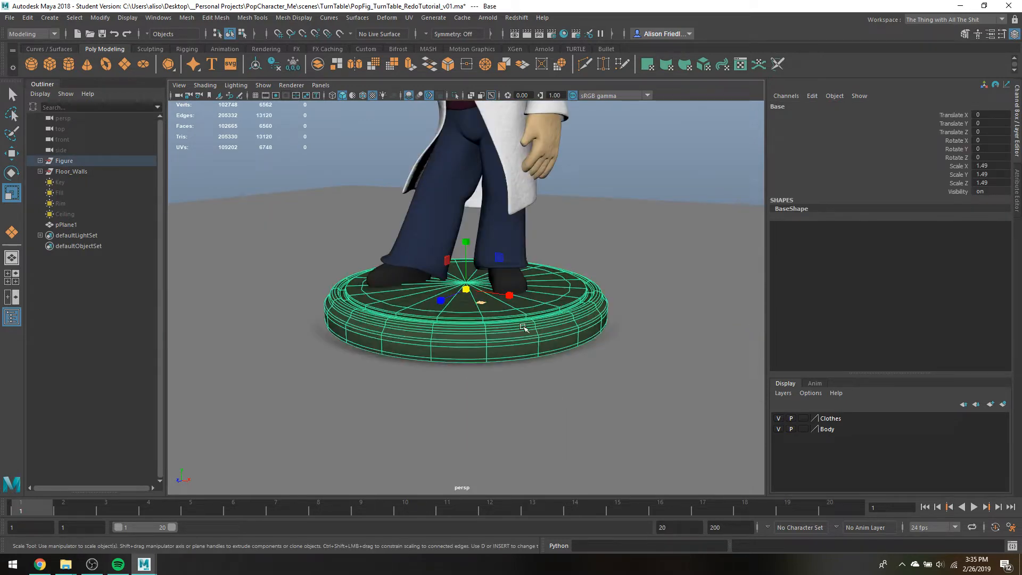
{"action": "left_click", "coordinate": [673, 189]}
{"action": "left_click_drag", "start_coordinate": [536, 260], "coordinate": [533, 278], "text": "alt"}
{"action": "left_click", "coordinate": [473, 358]}
{"action": "key", "text": "e"}
{"action": "mouse_move", "coordinate": [469, 324]}
{"action": "left_mouse_down"}
{"action": "mouse_move", "coordinate": [494, 314]}
{"action": "mouse_move", "coordinate": [463, 318]}
{"action": "mouse_move", "coordinate": [379, 290]}
{"action": "left_mouse_up"}
{"action": "scroll", "coordinate": [575, 240], "scroll_direction": "down", "scroll_amount": 5}
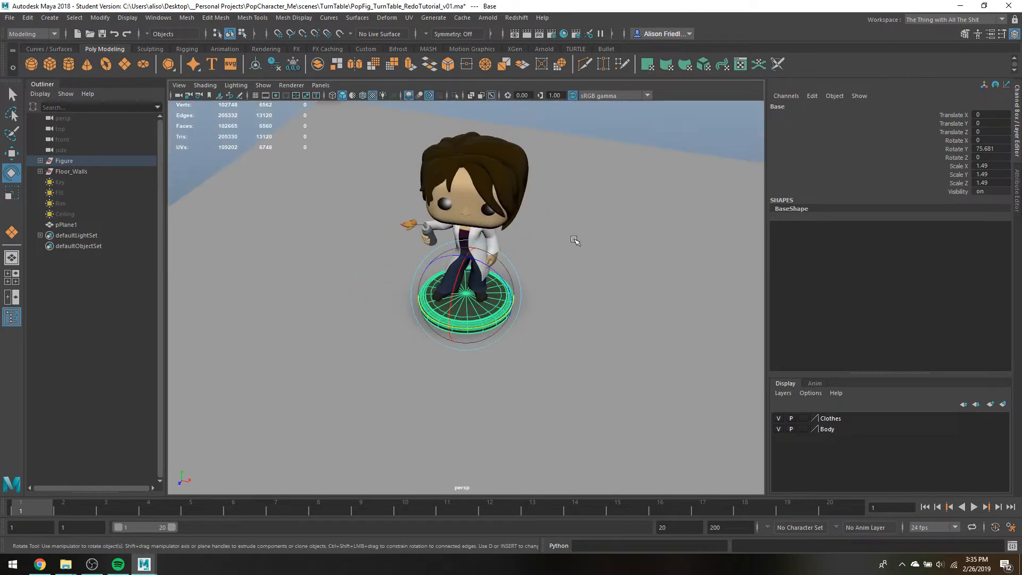
{"action": "key", "text": "q"}
{"action": "left_click", "coordinate": [655, 120]}
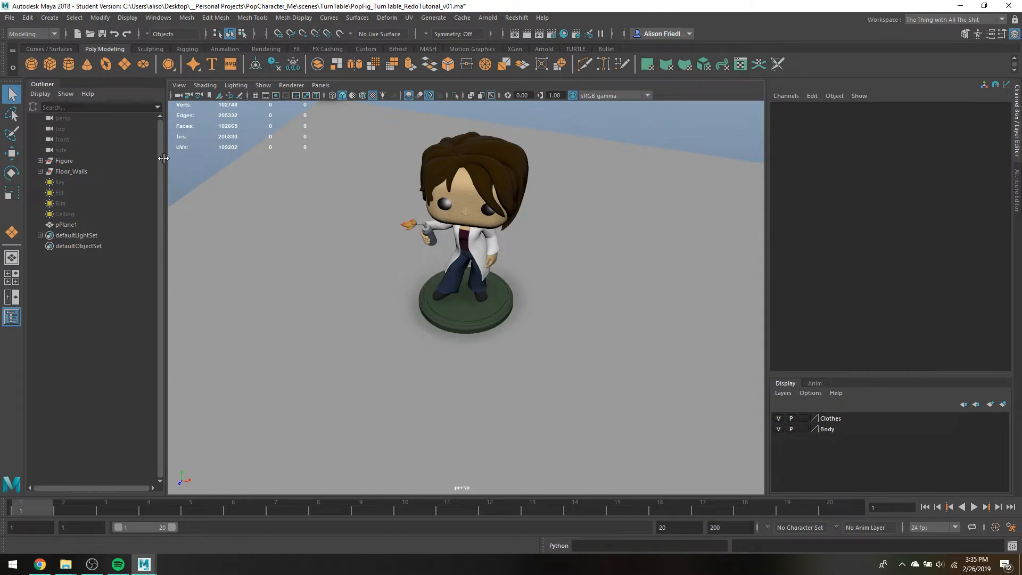
Duplicate the floor plane and stand the copy upright with Rotate Z set to -90
{"action": "left_click_drag", "start_coordinate": [365, 265], "coordinate": [430, 199], "text": "alt"}
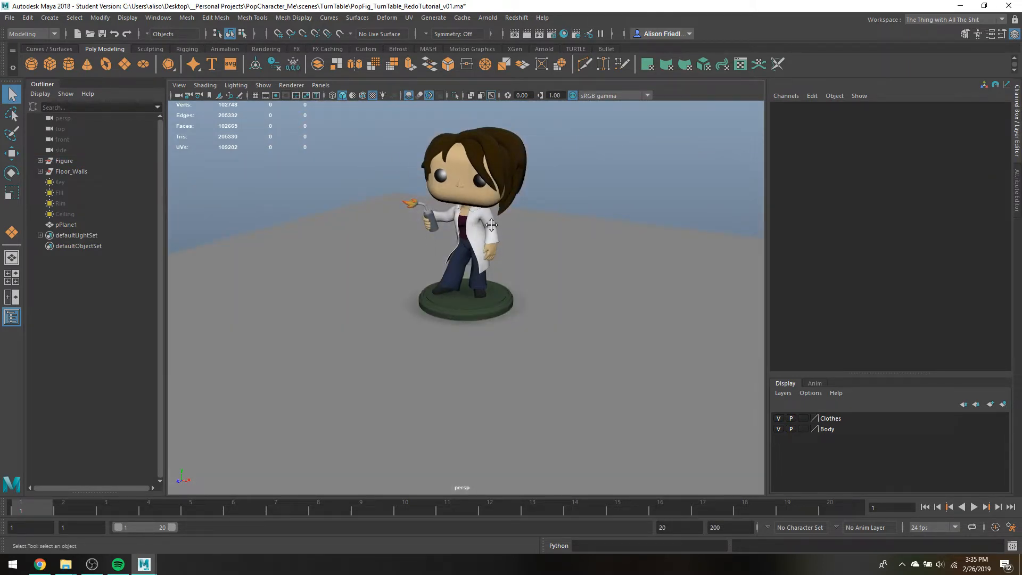
{"action": "middle_click_drag", "start_coordinate": [491, 225], "coordinate": [500, 263], "text": "alt"}
{"action": "scroll", "coordinate": [500, 263], "scroll_direction": "down", "scroll_amount": 2}
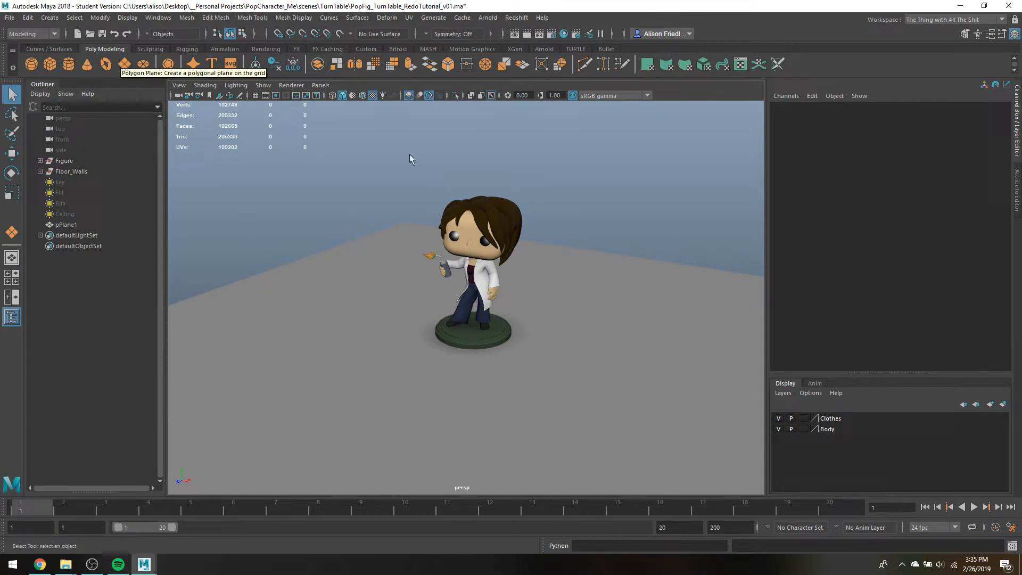
{"action": "left_click", "coordinate": [622, 288]}
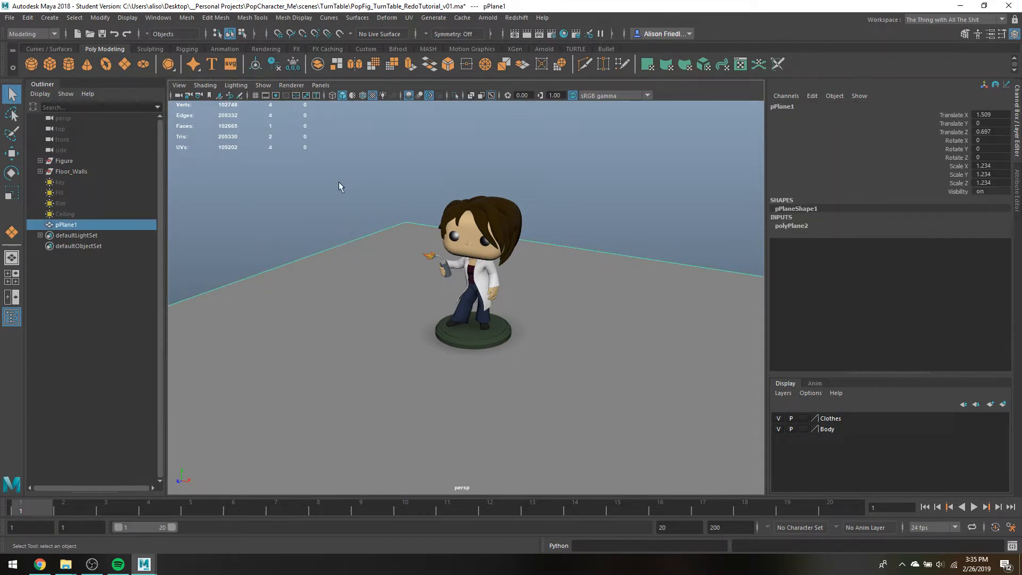
{"action": "key", "text": "ctrl+d"}
{"action": "key", "text": "e"}
{"action": "left_click_drag", "start_coordinate": [511, 305], "coordinate": [714, 278]}
{"action": "left_click", "coordinate": [985, 157]}
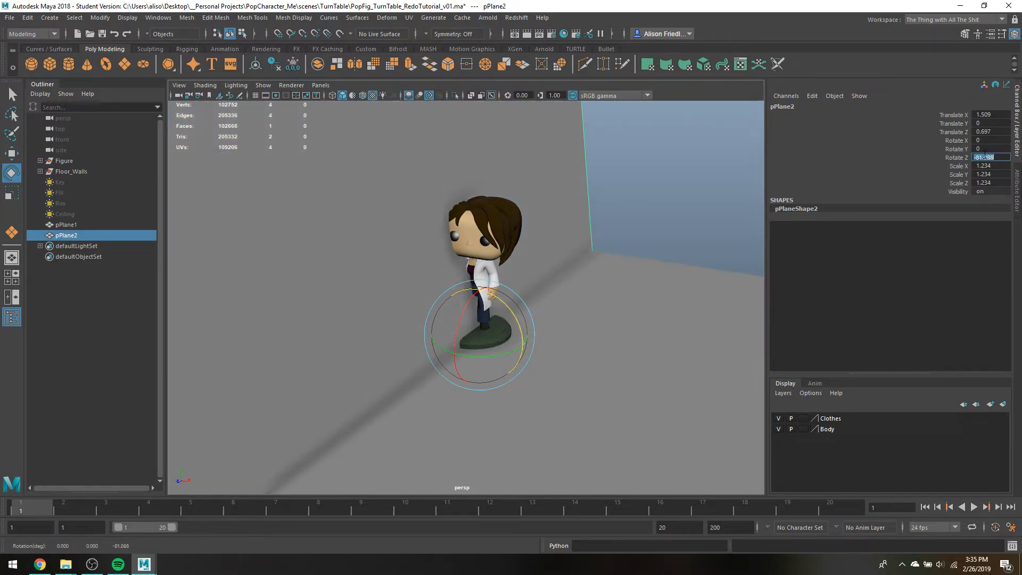
{"action": "type", "text": "-90"}
{"action": "key", "text": "Return"}
Move the upright plane along X to about -51.1 so it forms a wall at the floor's side edge
{"action": "key", "text": "w"}
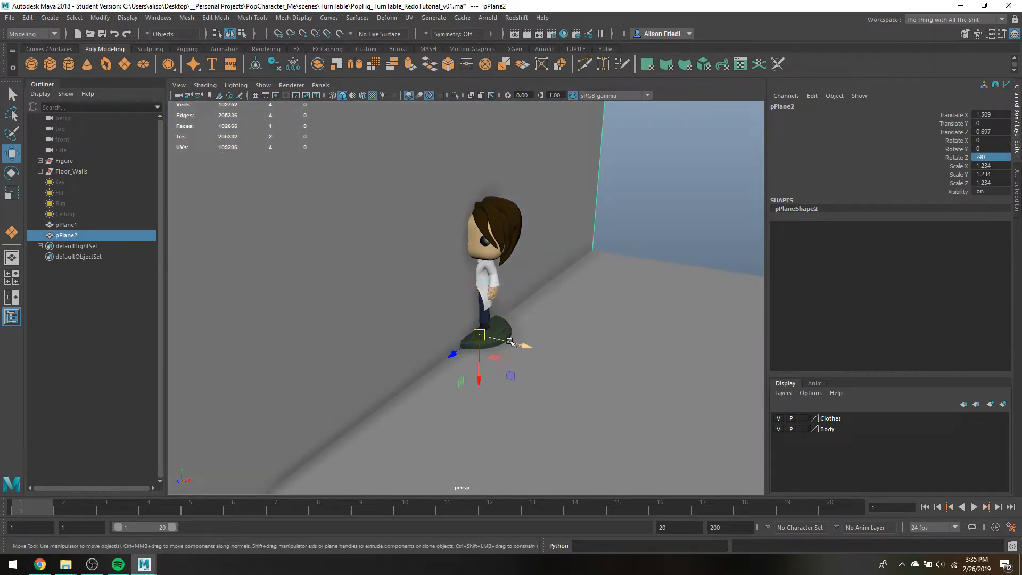
{"action": "left_click_drag", "start_coordinate": [509, 342], "coordinate": [240, 296]}
{"action": "key", "text": "q"}
Extrude the wall's far vertical edge about 140 units along the back of the floor to form the second wall
{"action": "right_click_drag", "start_coordinate": [436, 137], "coordinate": [437, 126]}
{"action": "left_click", "coordinate": [437, 126]}
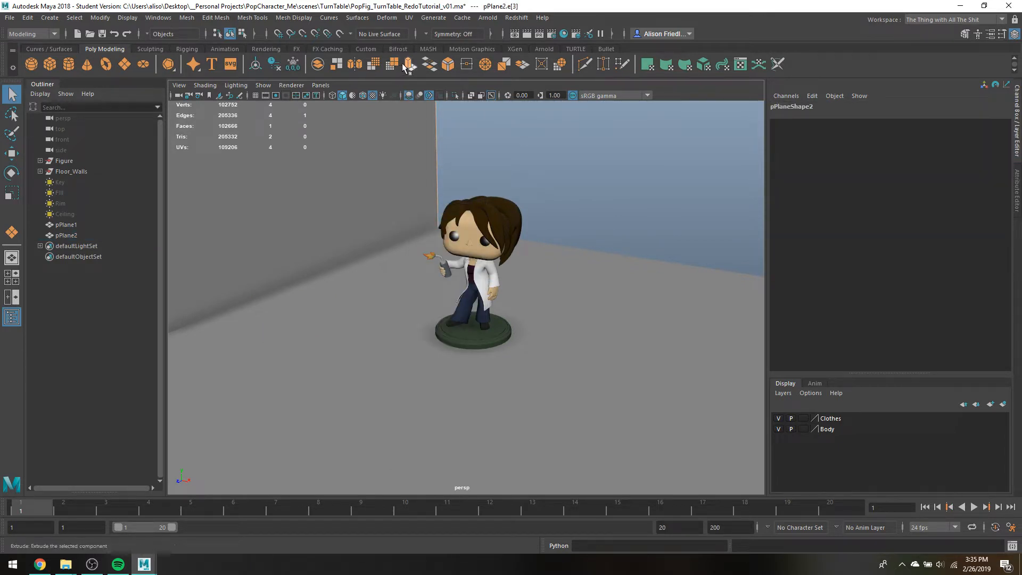
{"action": "key", "text": "ctrl+e"}
{"action": "left_click_drag", "start_coordinate": [467, 231], "coordinate": [761, 277]}
{"action": "key", "text": "q"}
{"action": "right_click_drag", "start_coordinate": [435, 138], "coordinate": [458, 124]}
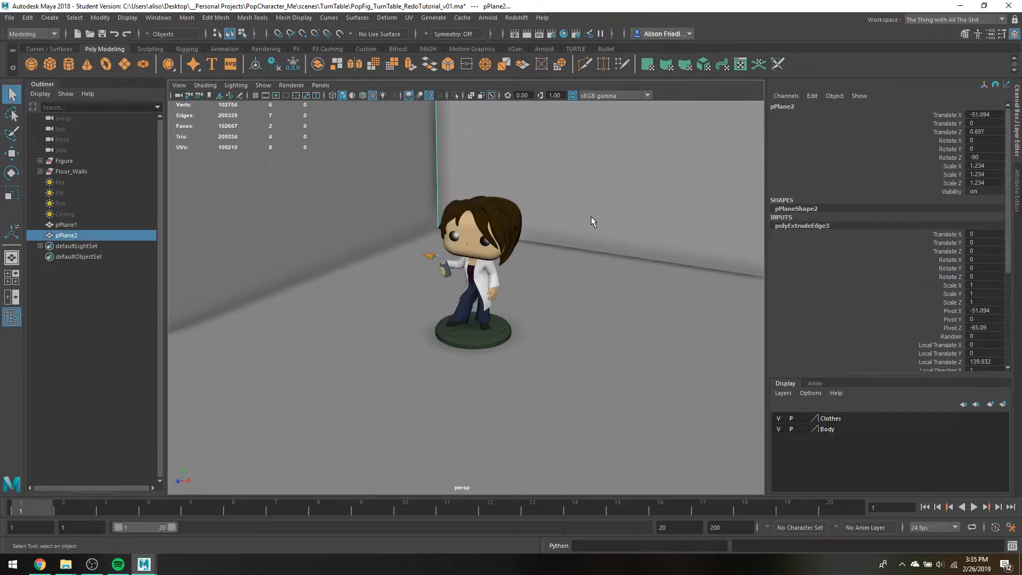
{"action": "left_click_drag", "start_coordinate": [588, 214], "coordinate": [583, 236], "text": "alt"}
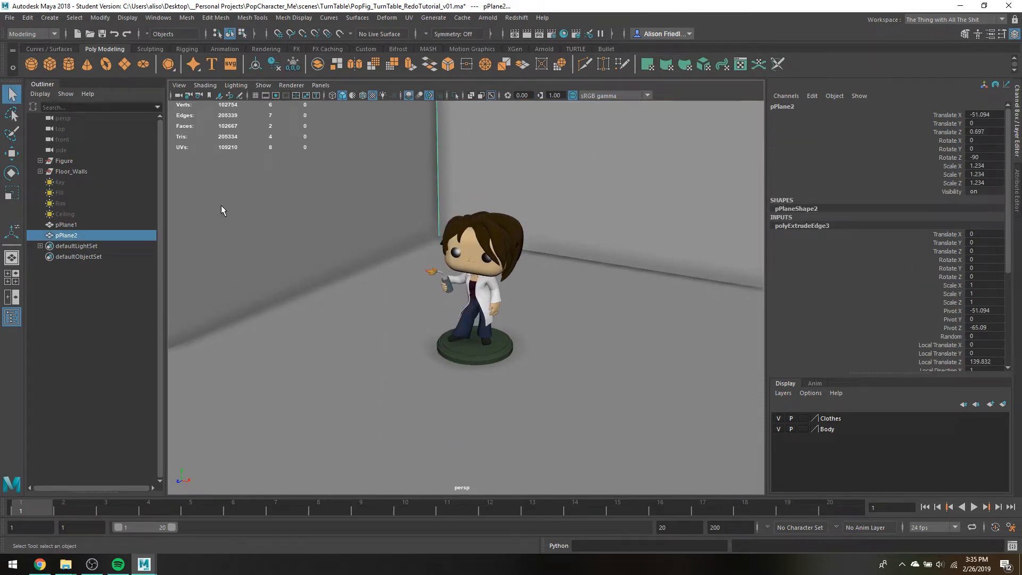
Create a basic camera and rename it RENDERCAM
{"action": "left_click", "coordinate": [56, 19]}
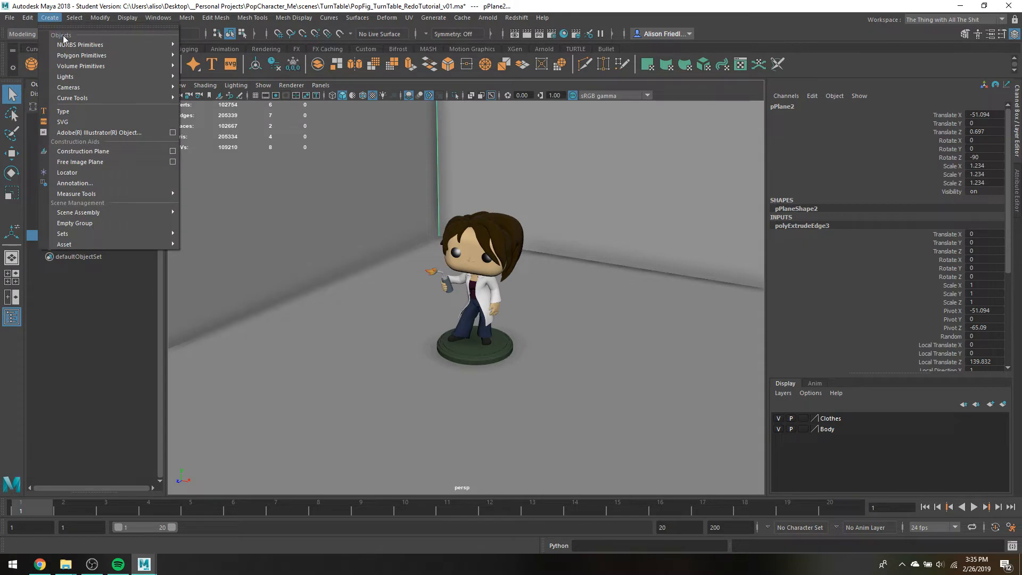
{"action": "mouse_move", "coordinate": [91, 87]}
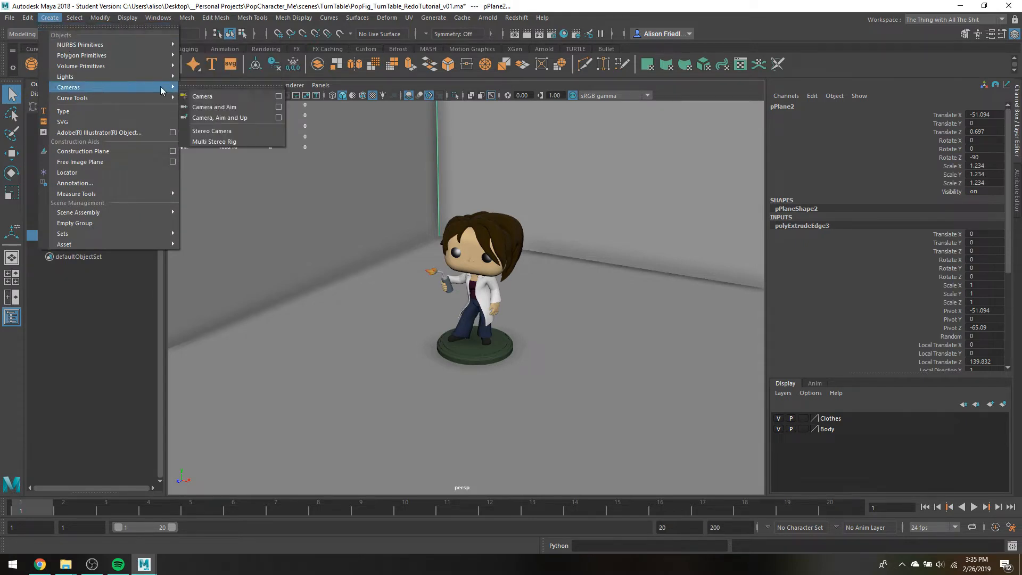
{"action": "left_click", "coordinate": [224, 99]}
{"action": "double_click", "coordinate": [65, 247]}
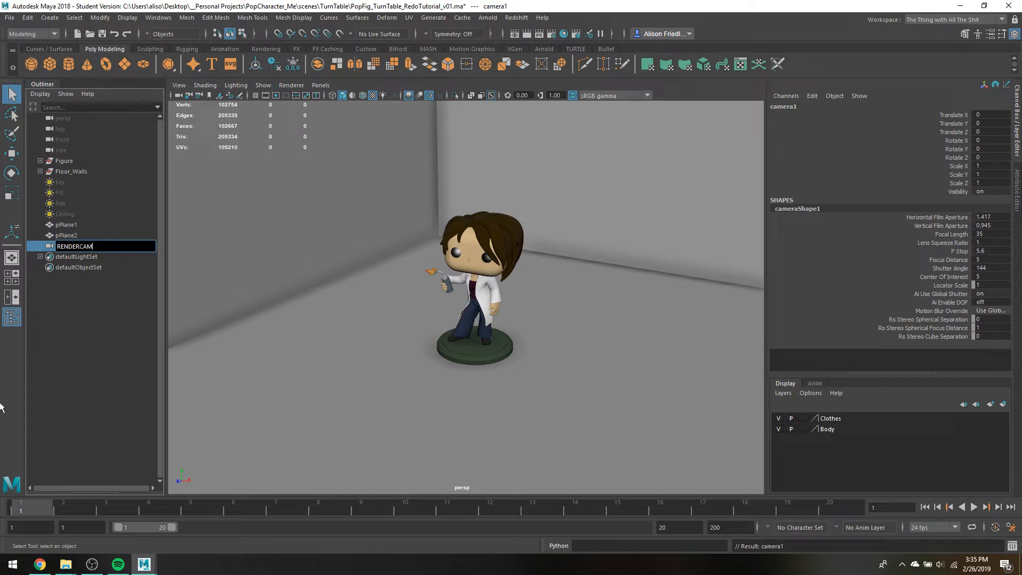
{"action": "key", "text": "Return"}
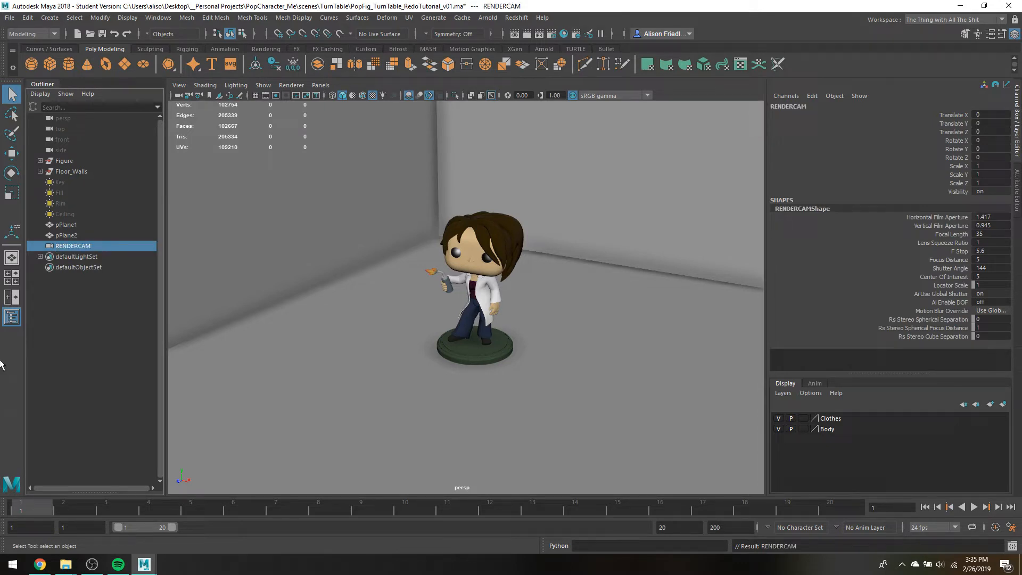
Look through RENDERCAM and pull it back to an angled view of the whole figure and the walls
{"action": "left_click", "coordinate": [314, 87]}
{"action": "left_click", "coordinate": [344, 131]}
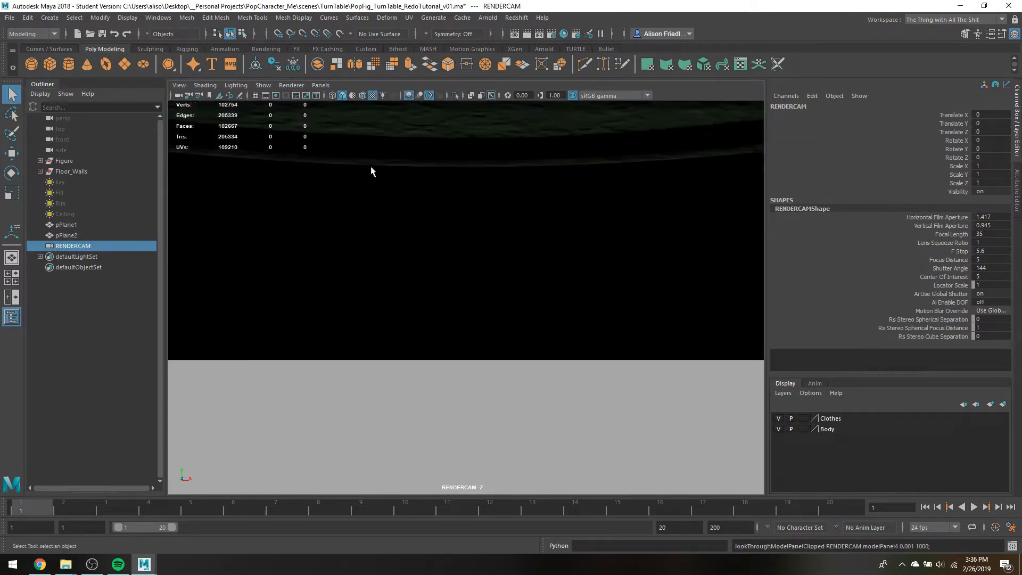
{"action": "scroll", "coordinate": [449, 218], "scroll_direction": "down", "scroll_amount": 8}
{"action": "left_click_drag", "start_coordinate": [454, 218], "coordinate": [440, 244], "text": "alt"}
{"action": "scroll", "coordinate": [459, 225], "scroll_direction": "down", "scroll_amount": 3}
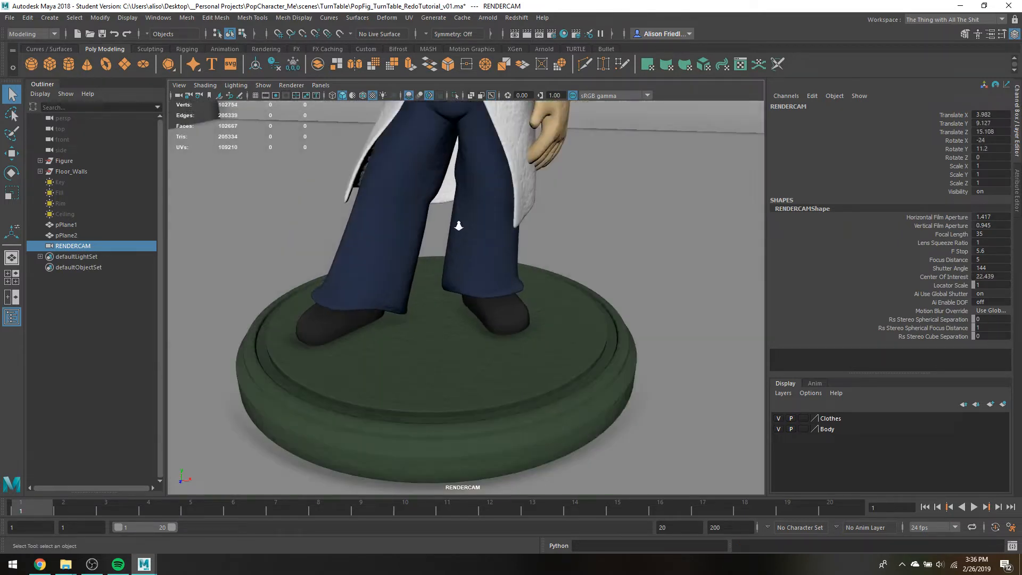
{"action": "scroll", "coordinate": [459, 226], "scroll_direction": "down", "scroll_amount": 6}
{"action": "scroll", "coordinate": [476, 250], "scroll_direction": "up", "scroll_amount": 2}
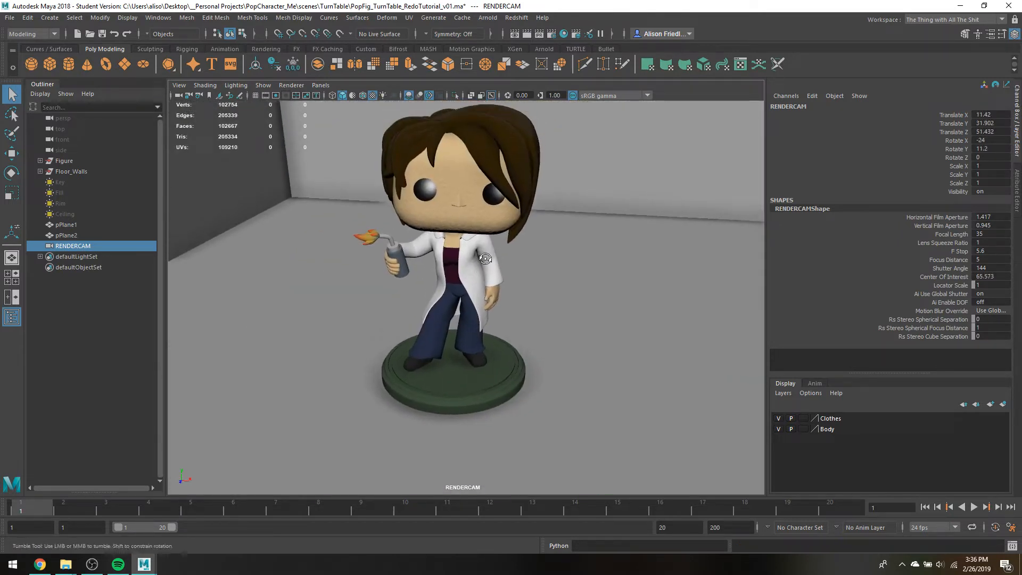
{"action": "left_click_drag", "start_coordinate": [485, 259], "coordinate": [442, 257], "text": "alt"}
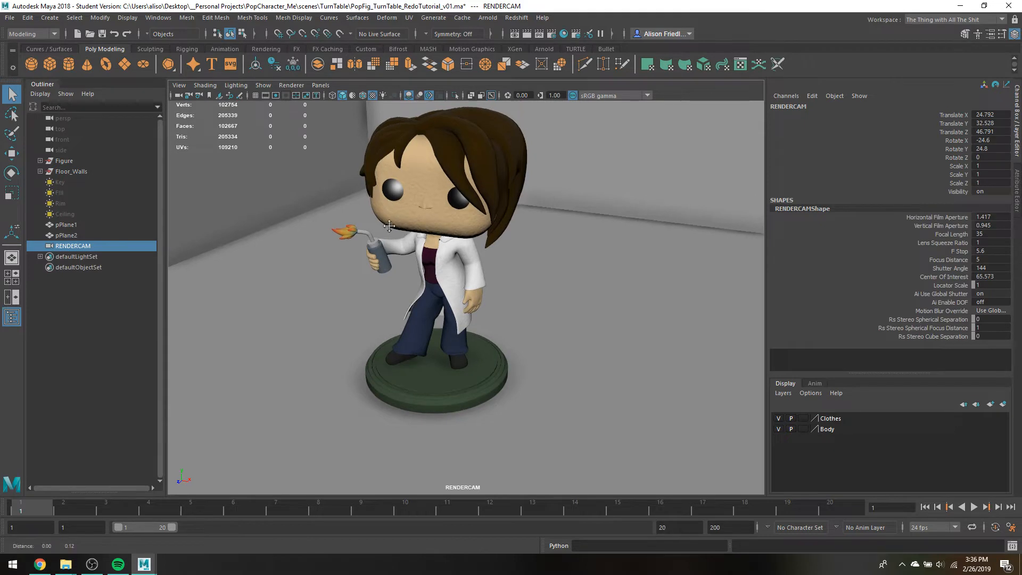
{"action": "middle_click_drag", "start_coordinate": [387, 199], "coordinate": [254, 220], "text": "alt"}
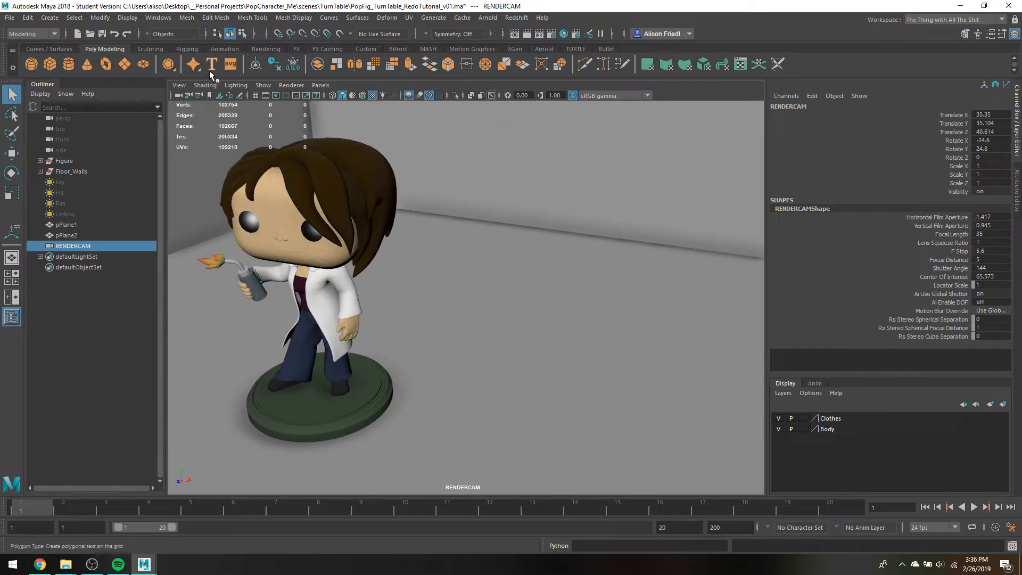
Display RENDERCAM's resolution gate and adjust the camera so the whole figure is framed inside it against the room corner
{"action": "left_click", "coordinate": [179, 85]}
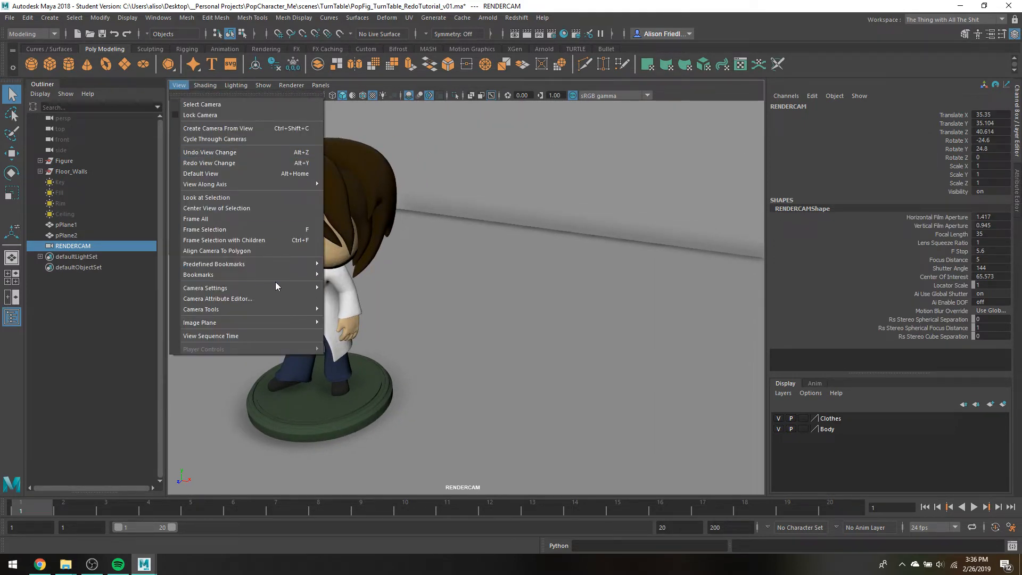
{"action": "mouse_move", "coordinate": [300, 288]}
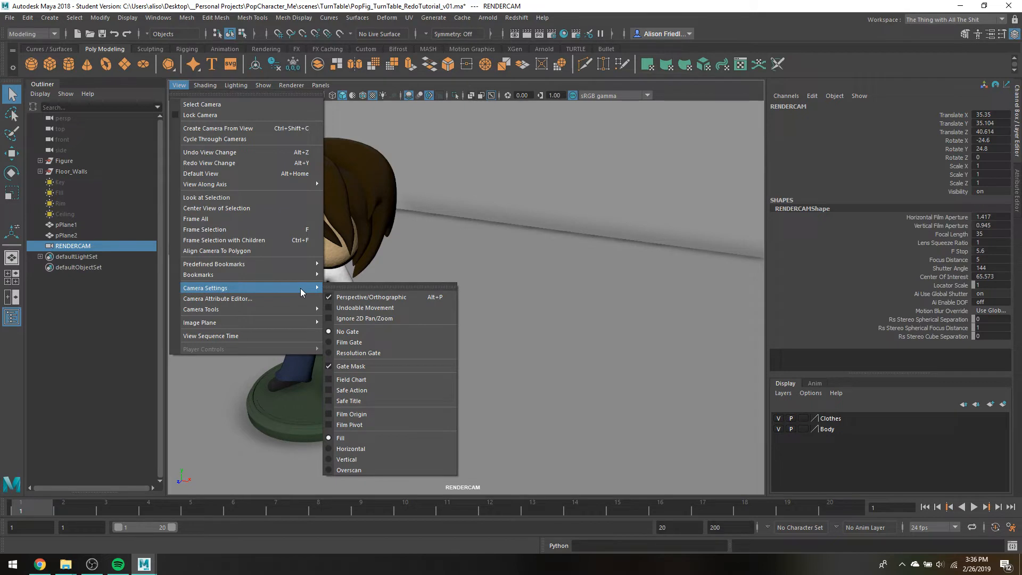
{"action": "left_click", "coordinate": [366, 352]}
{"action": "left_click_drag", "start_coordinate": [424, 321], "coordinate": [501, 338], "text": "alt"}
{"action": "middle_click_drag", "start_coordinate": [501, 338], "coordinate": [505, 338], "text": "alt"}
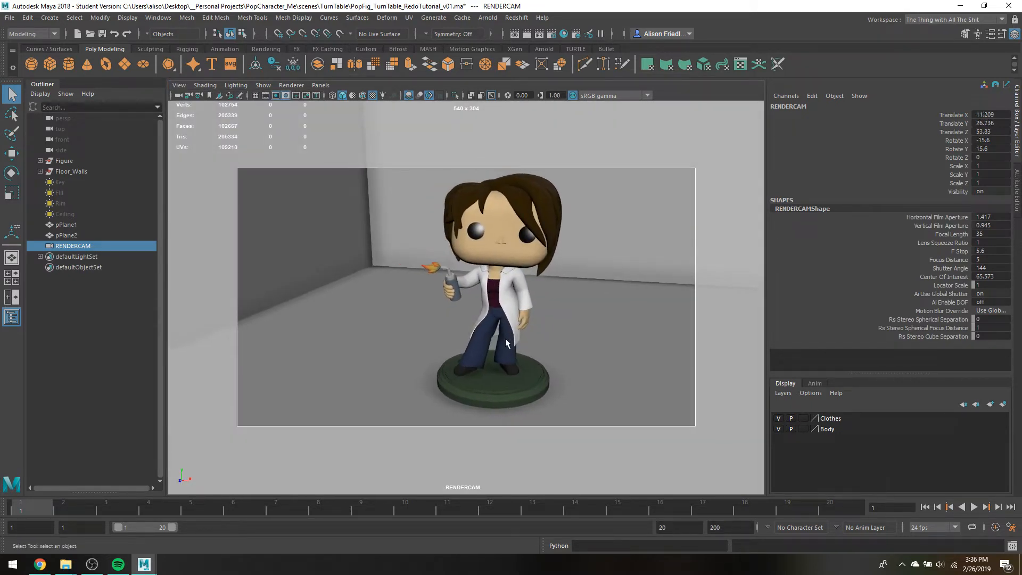
{"action": "scroll", "coordinate": [504, 338], "scroll_direction": "down", "scroll_amount": 3}
{"action": "left_click_drag", "start_coordinate": [504, 338], "coordinate": [495, 340], "text": "alt"}
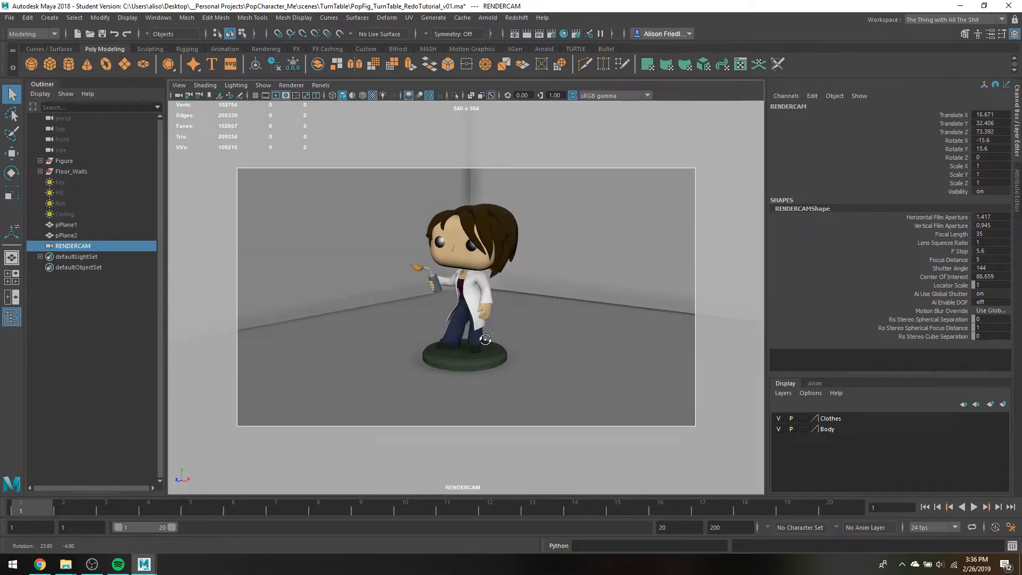
{"action": "scroll", "coordinate": [495, 340], "scroll_direction": "up", "scroll_amount": 3}
{"action": "scroll", "coordinate": [495, 340], "scroll_direction": "up", "scroll_amount": 4}
{"action": "scroll", "coordinate": [495, 341], "scroll_direction": "down", "scroll_amount": 4}
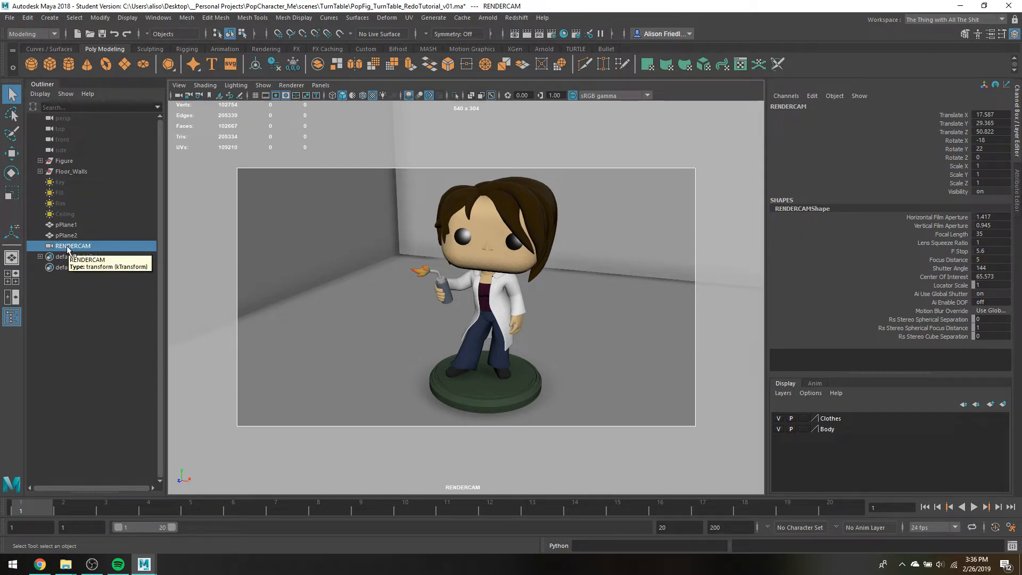
Lock all translate, rotate and scale channels of RENDERCAM
{"action": "left_click_drag", "start_coordinate": [967, 116], "coordinate": [962, 185]}
{"action": "right_click", "coordinate": [962, 186]}
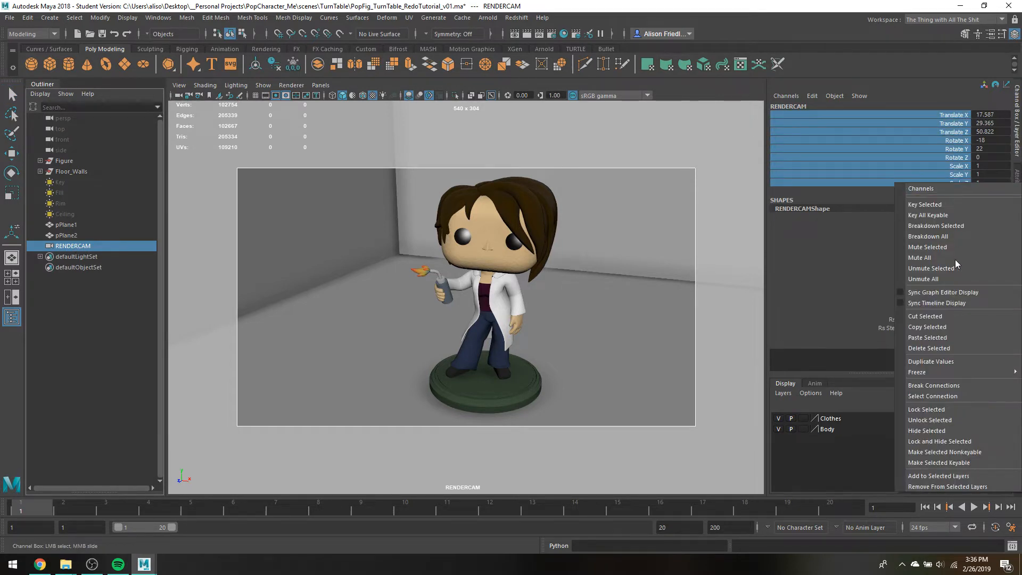
{"action": "left_click", "coordinate": [929, 409]}
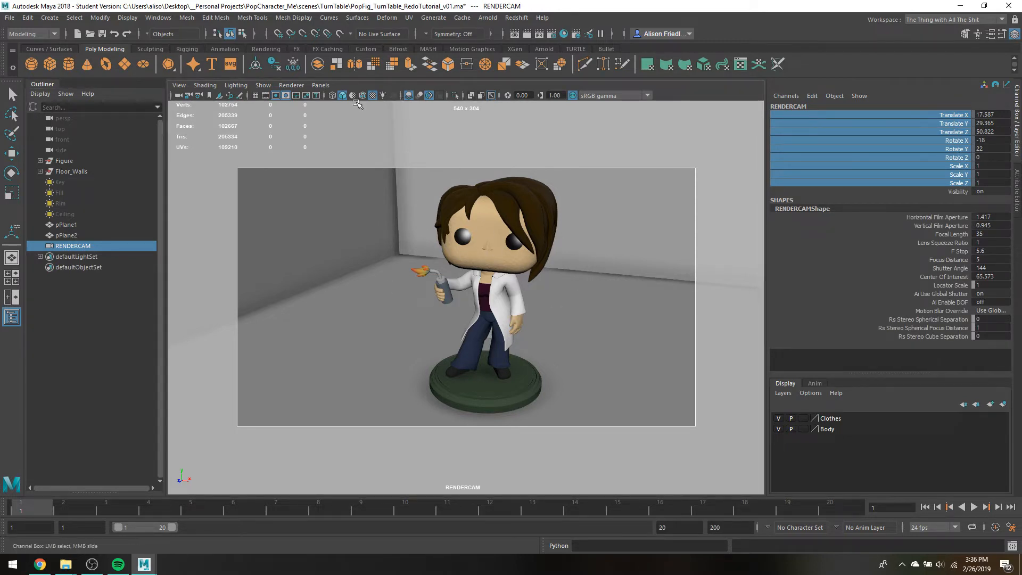
Return to the persp view and test the channel locks by trying to move and rotate RENDERCAM
{"action": "left_click", "coordinate": [320, 86]}
{"action": "mouse_move", "coordinate": [327, 96]}
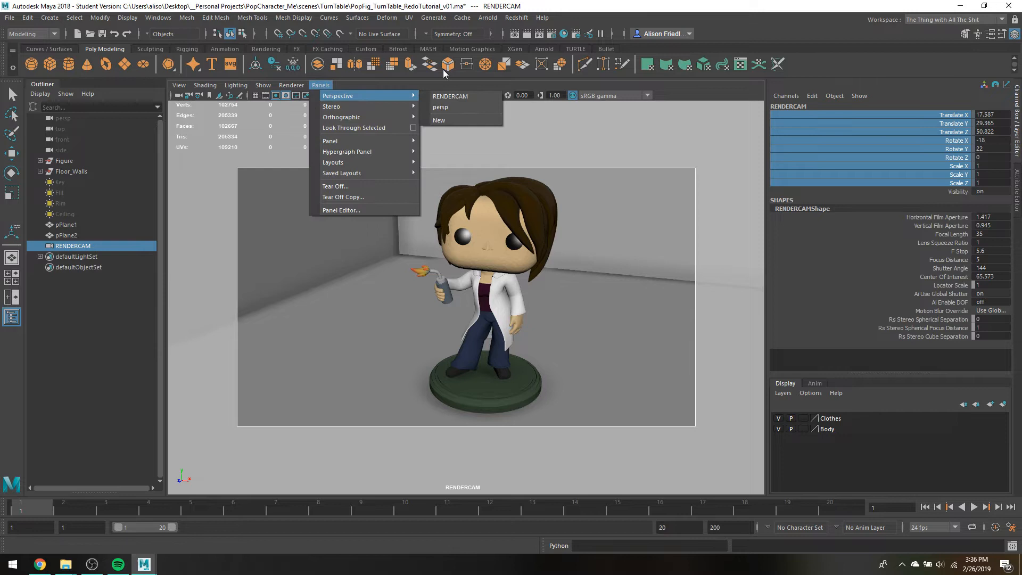
{"action": "left_click", "coordinate": [449, 108]}
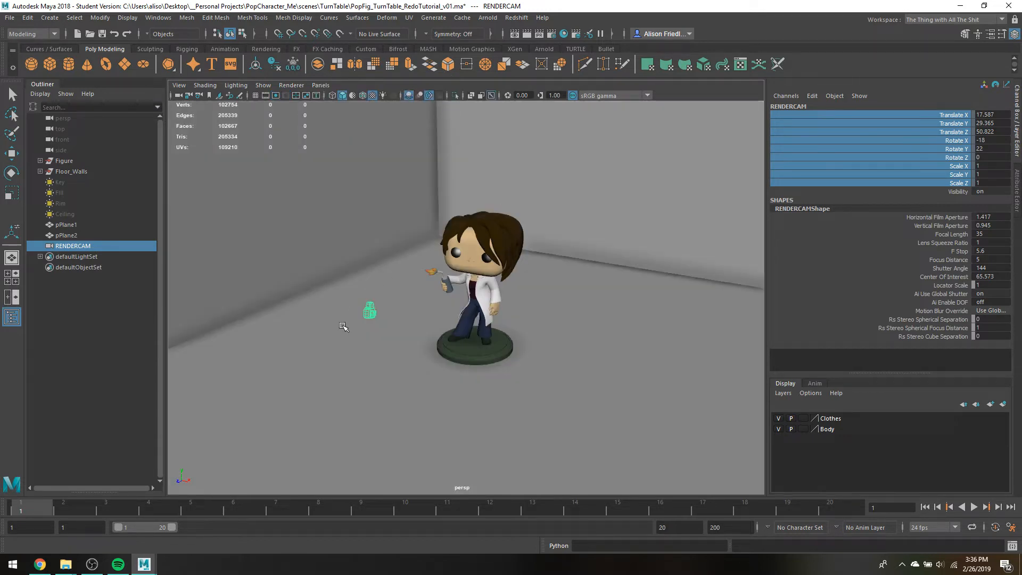
{"action": "key", "text": "w"}
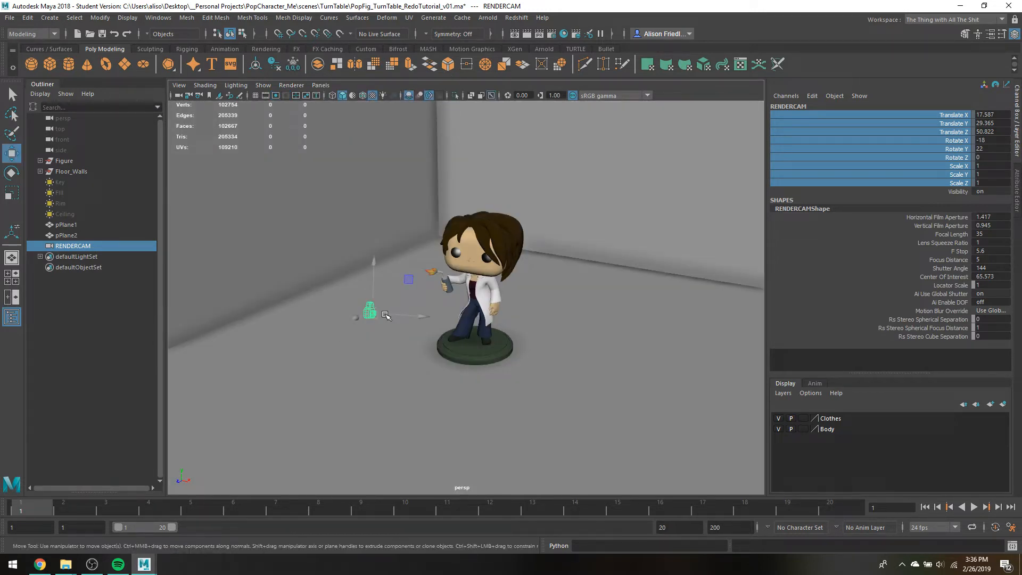
{"action": "left_click_drag", "start_coordinate": [383, 314], "coordinate": [408, 316]}
{"action": "key", "text": "ctrl+z"}
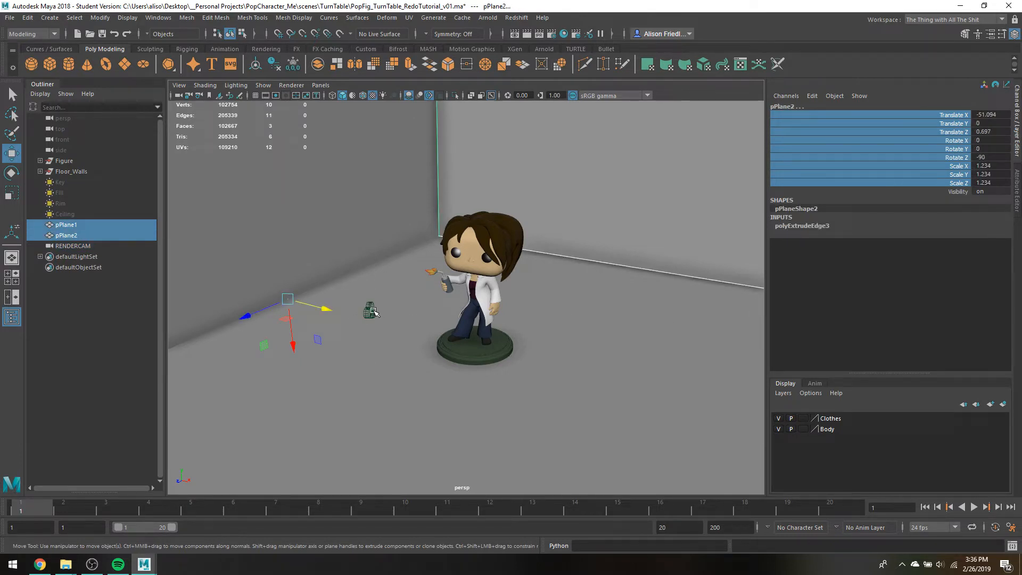
{"action": "left_click", "coordinate": [371, 310]}
{"action": "left_click", "coordinate": [939, 157]}
{"action": "key", "text": "e"}
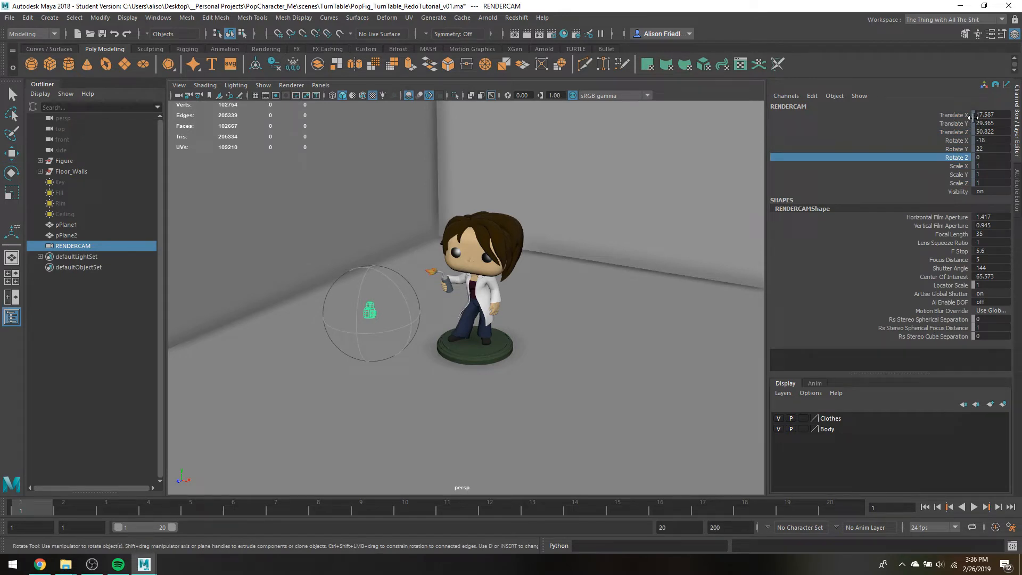
Unlock the scale and visibility channels of RENDERCAM, leaving its translate and rotate channels locked
{"action": "left_click_drag", "start_coordinate": [966, 115], "coordinate": [955, 133]}
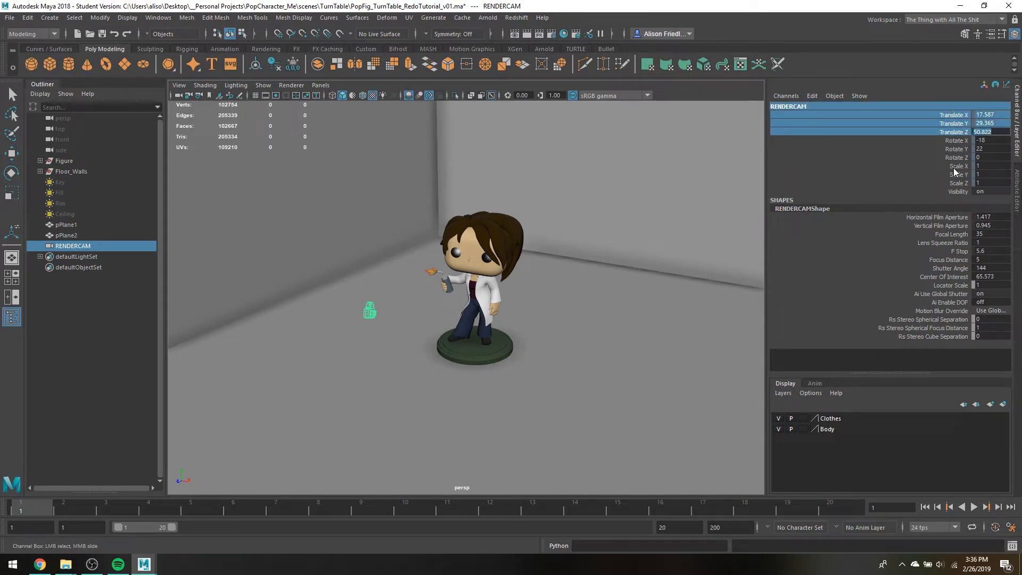
{"action": "left_click_drag", "start_coordinate": [954, 168], "coordinate": [959, 192]}
{"action": "right_click", "coordinate": [944, 182]}
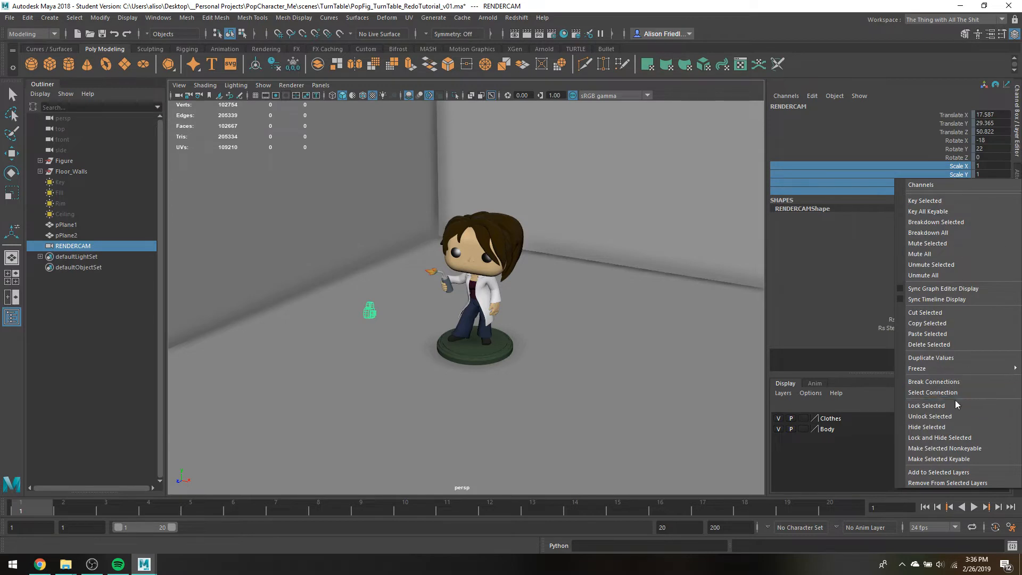
{"action": "left_click", "coordinate": [940, 416]}
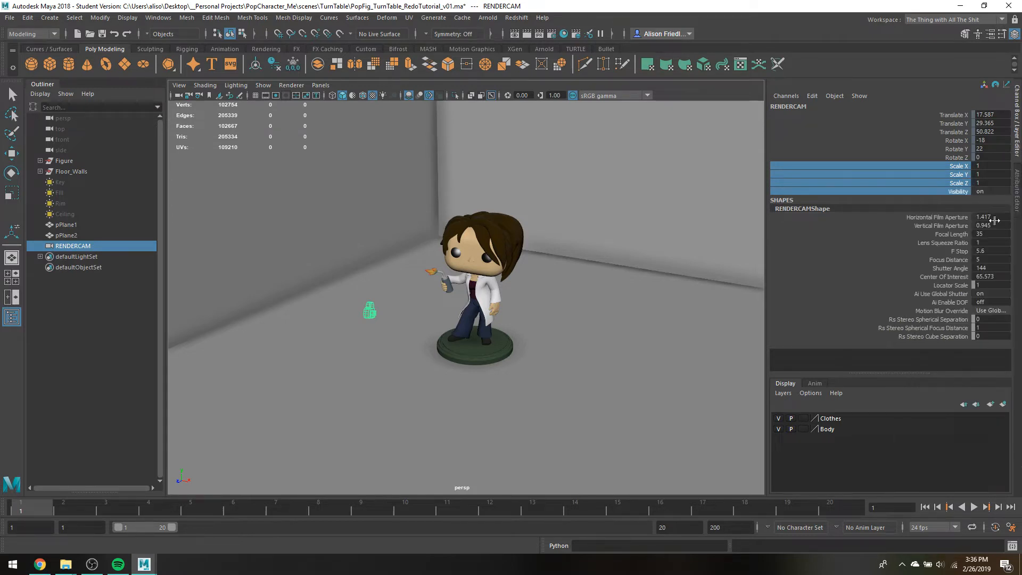
{"action": "left_click", "coordinate": [374, 292]}
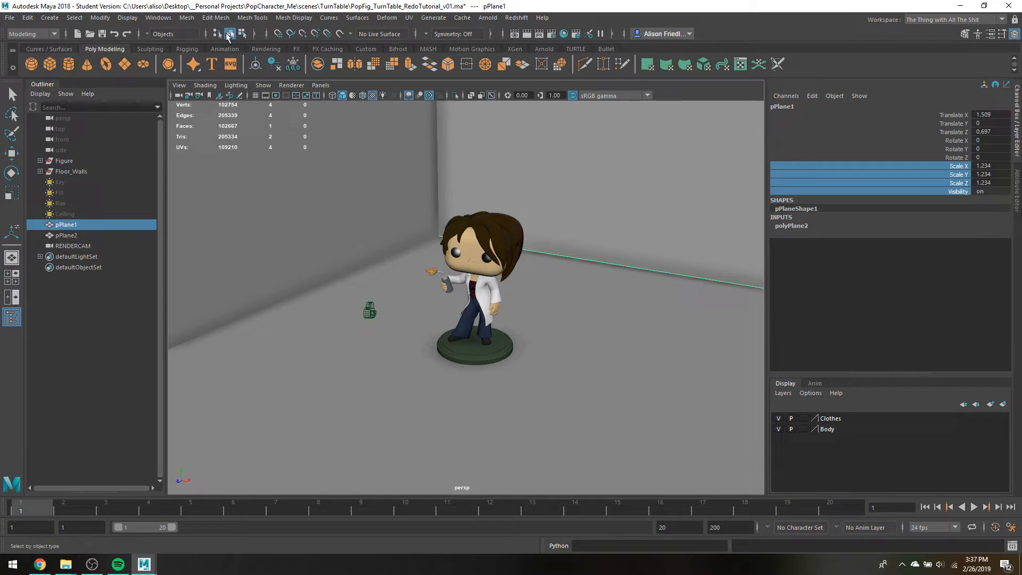
Unhide the Key, Fill, Rim and Ceiling lights and look through RENDERCAM
{"action": "left_click", "coordinate": [320, 86]}
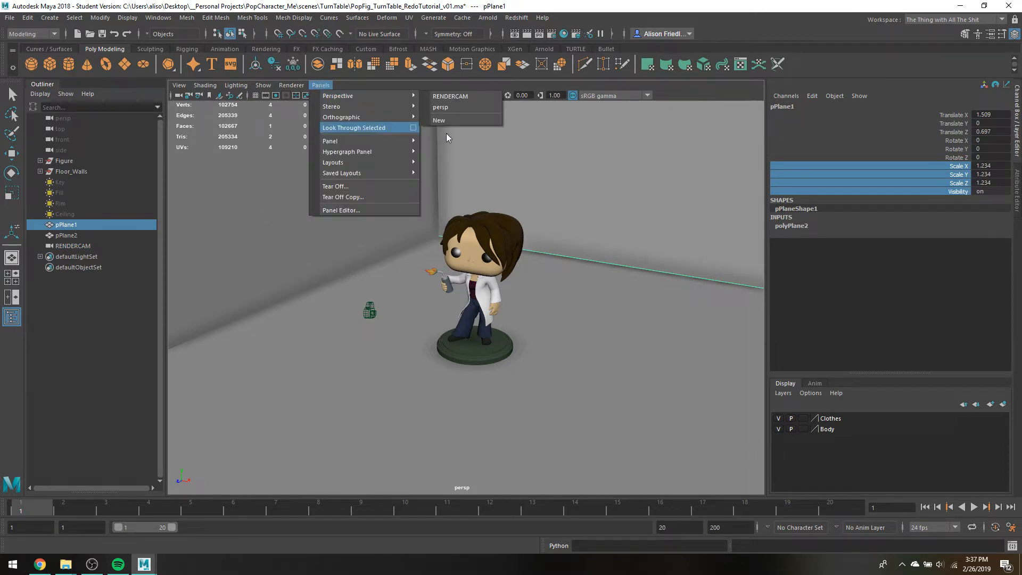
{"action": "mouse_move", "coordinate": [372, 96]}
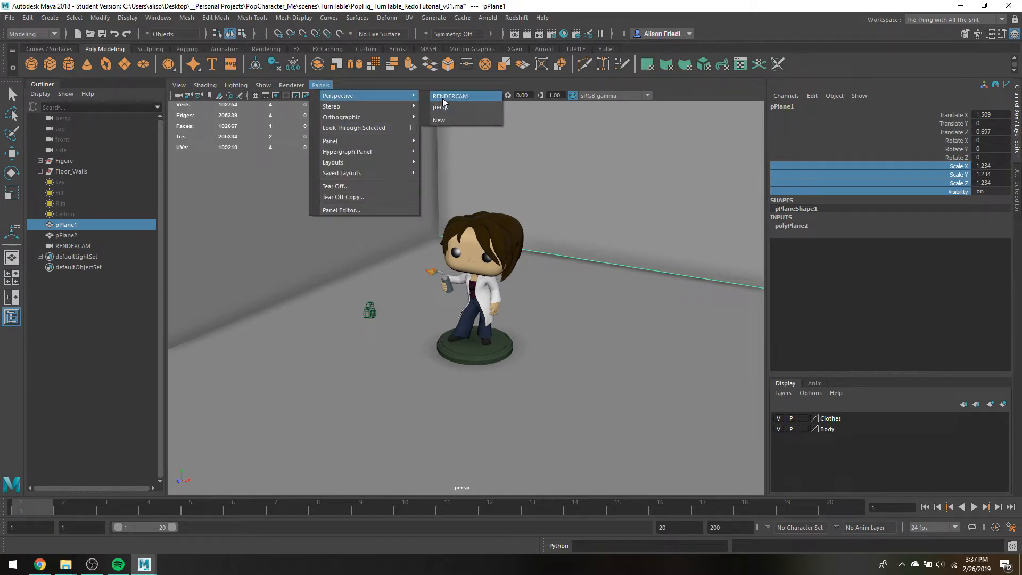
{"action": "left_click_drag", "start_coordinate": [63, 212], "coordinate": [60, 177]}
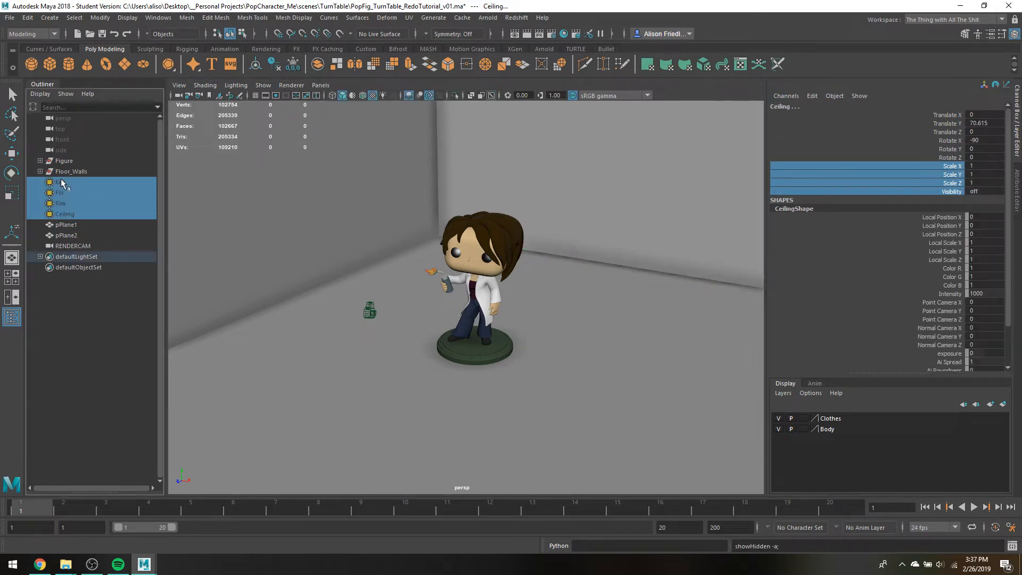
{"action": "key", "text": "shift+h"}
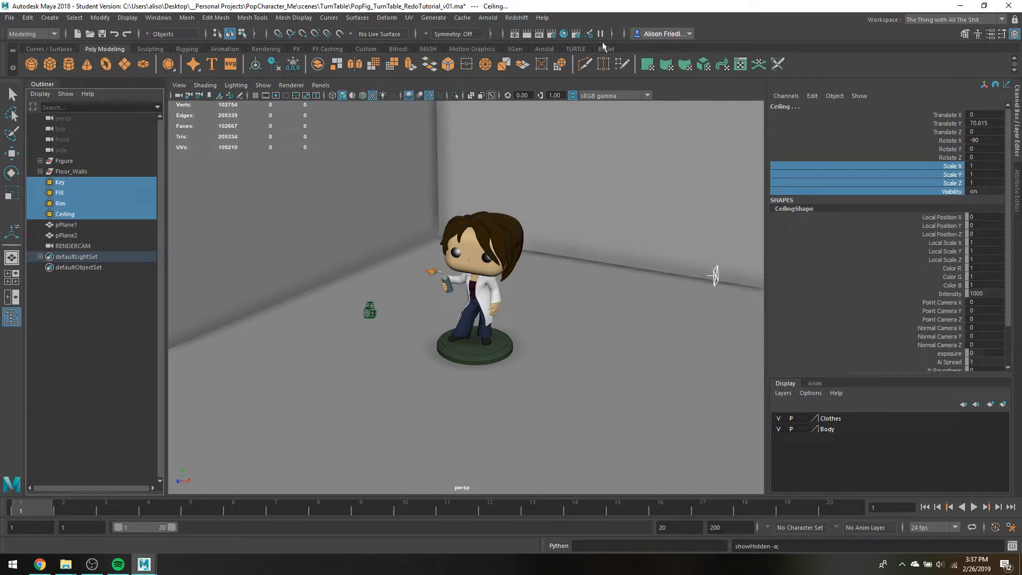
{"action": "left_click", "coordinate": [321, 86]}
{"action": "mouse_move", "coordinate": [373, 96]}
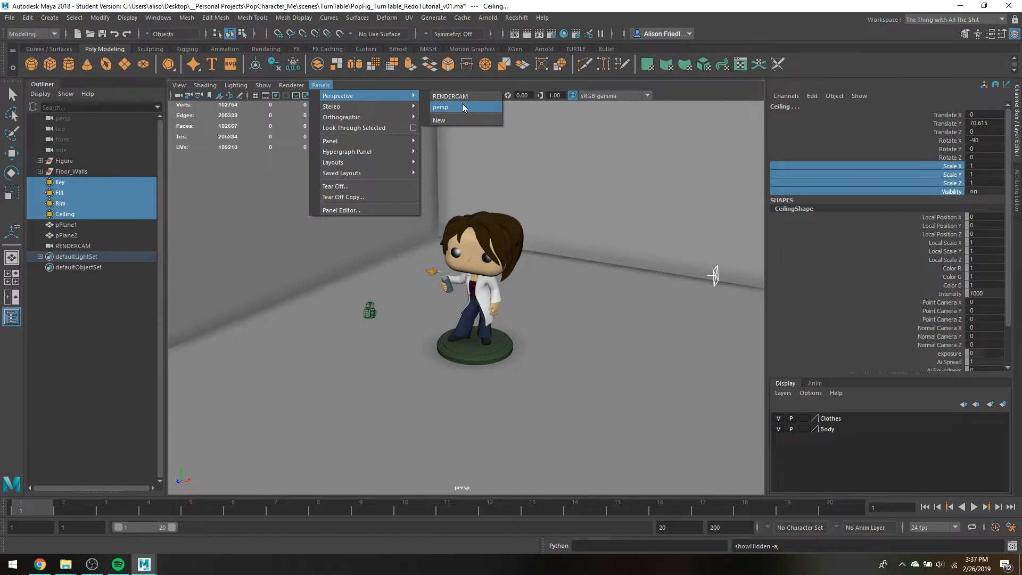
{"action": "left_click", "coordinate": [462, 98]}
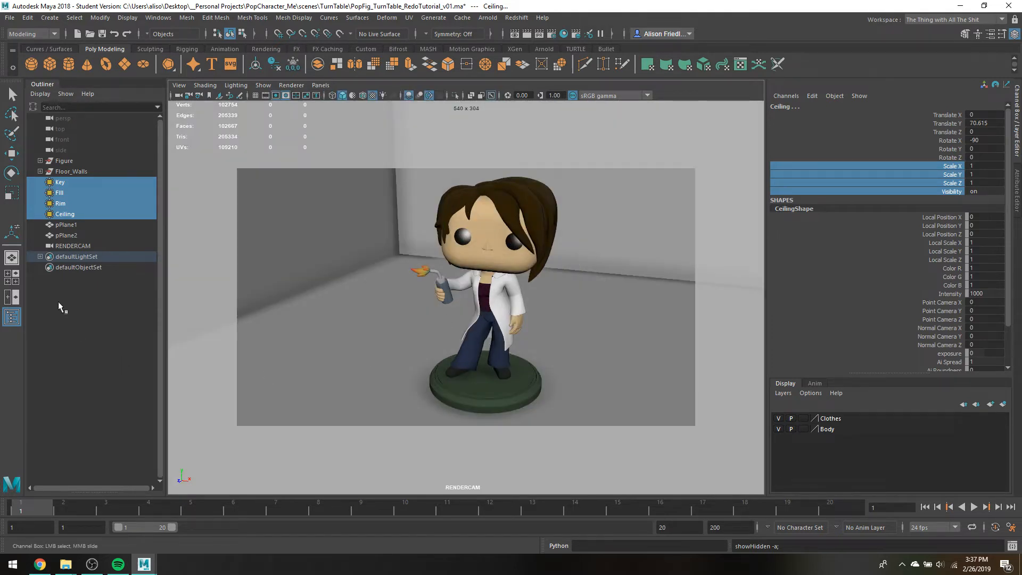
Select the Figure group and extend the playback range to end at frame 66, scrubbing and playing the timeline
{"action": "left_click", "coordinate": [65, 161]}
{"action": "key", "text": "w"}
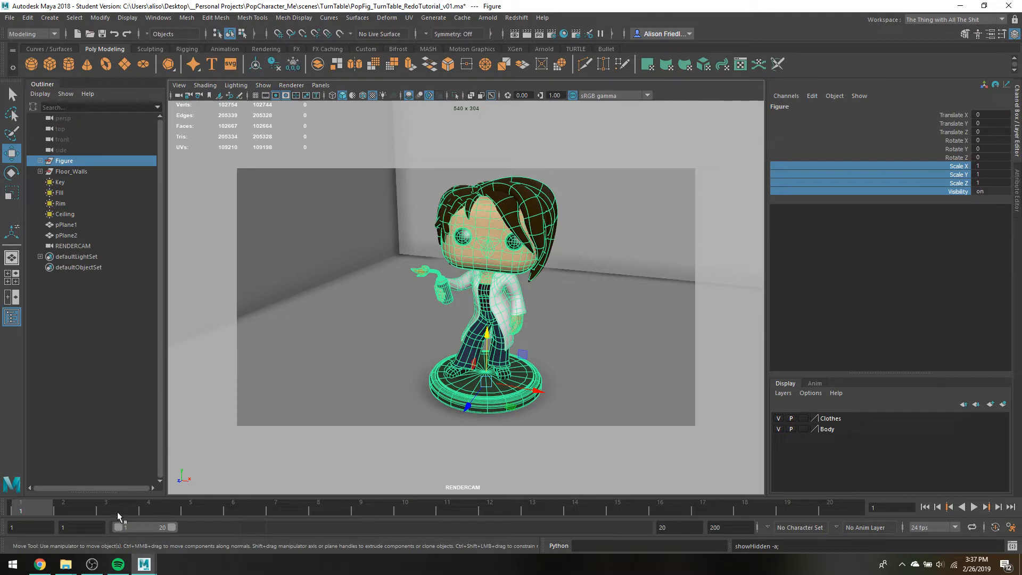
{"action": "key", "text": "alt+v"}
{"action": "left_click", "coordinate": [415, 505]}
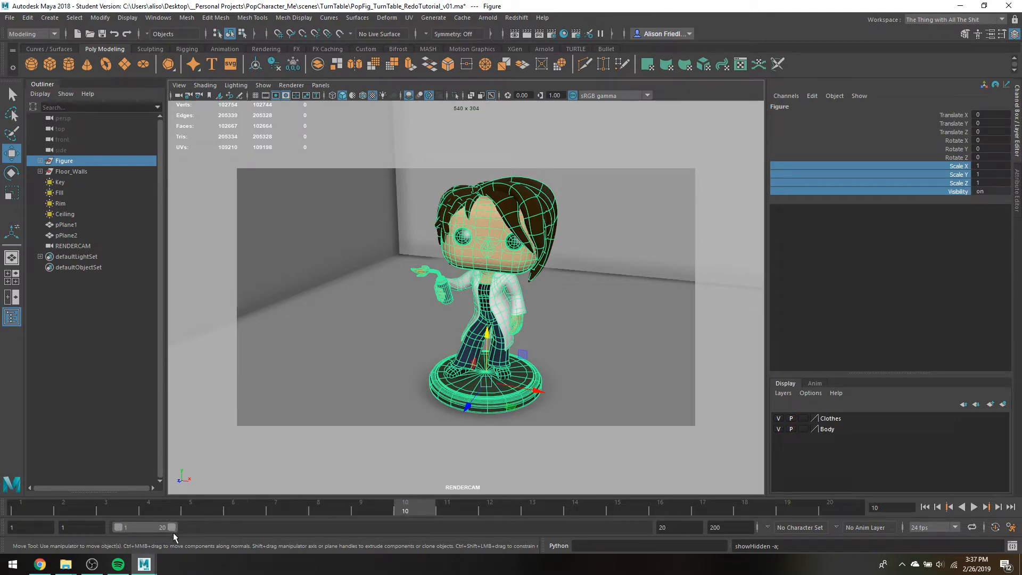
{"action": "left_click_drag", "start_coordinate": [173, 534], "coordinate": [294, 526]}
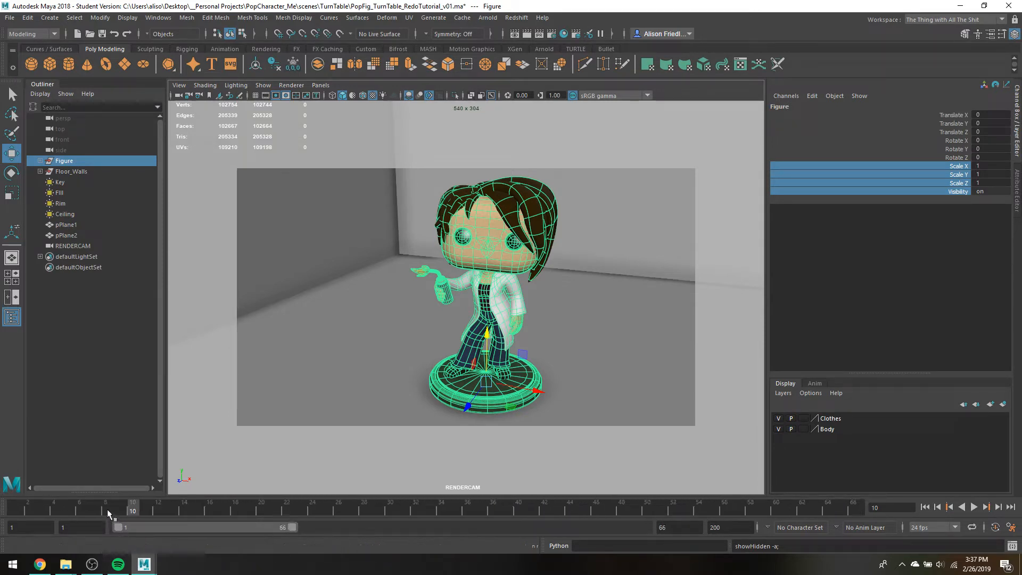
{"action": "key", "text": "alt+v"}
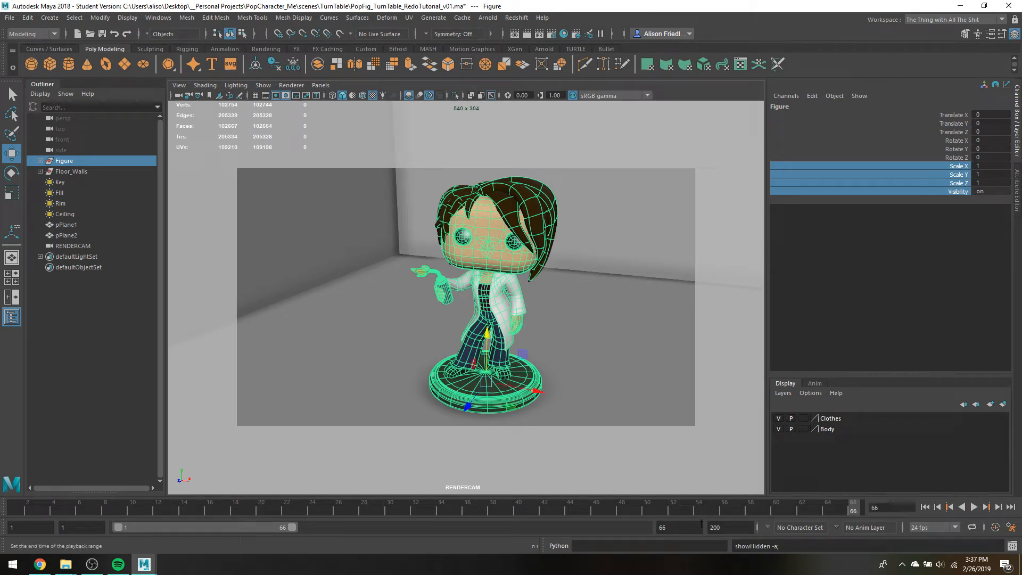
Set the playback range start to frame 20 and scrub between the first and last frames of the range
{"action": "left_click", "coordinate": [101, 530]}
{"action": "type", "text": "20"}
{"action": "key", "text": "Return"}
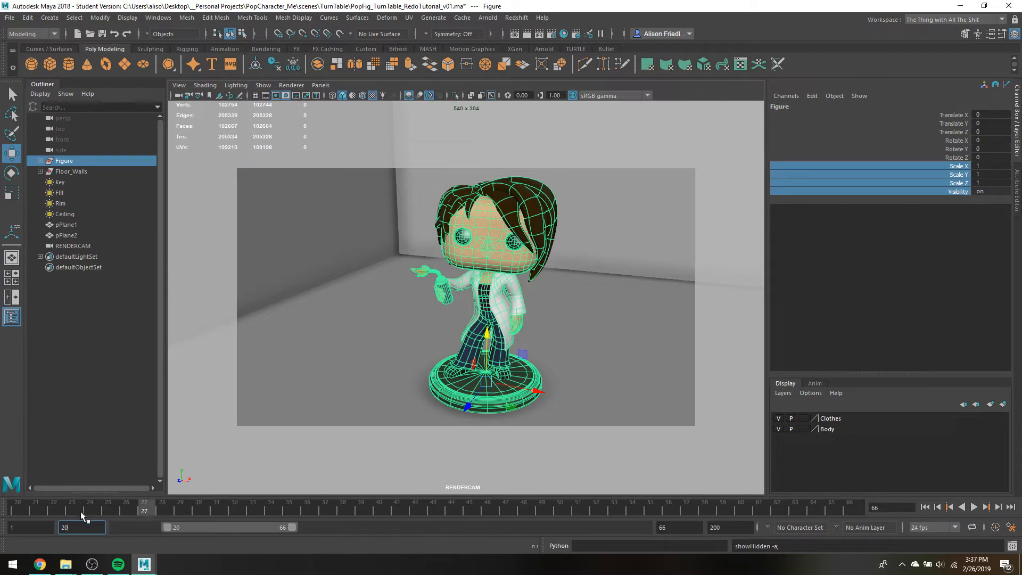
{"action": "left_click_drag", "start_coordinate": [81, 511], "coordinate": [855, 503]}
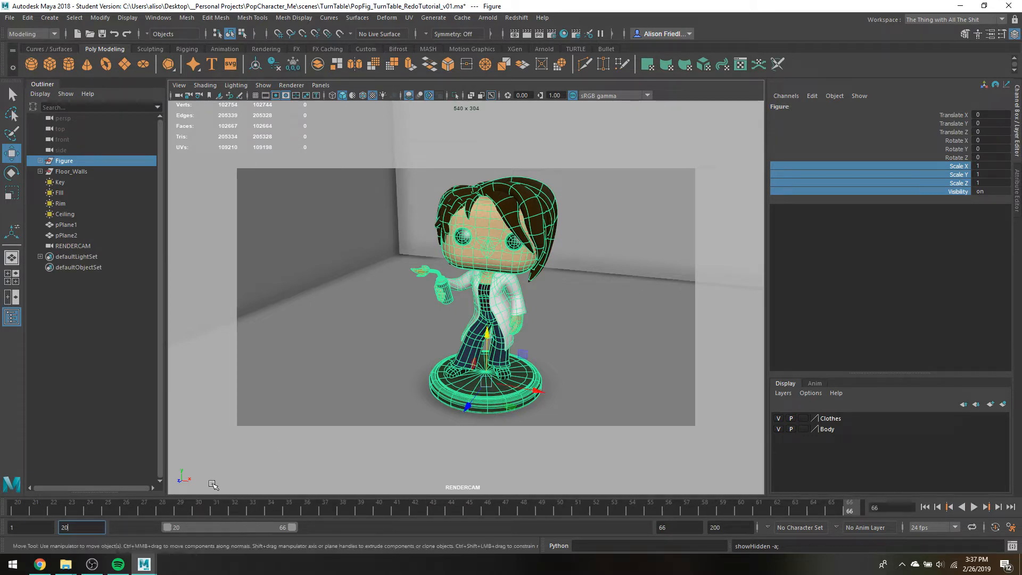
{"action": "left_click", "coordinate": [17, 510]}
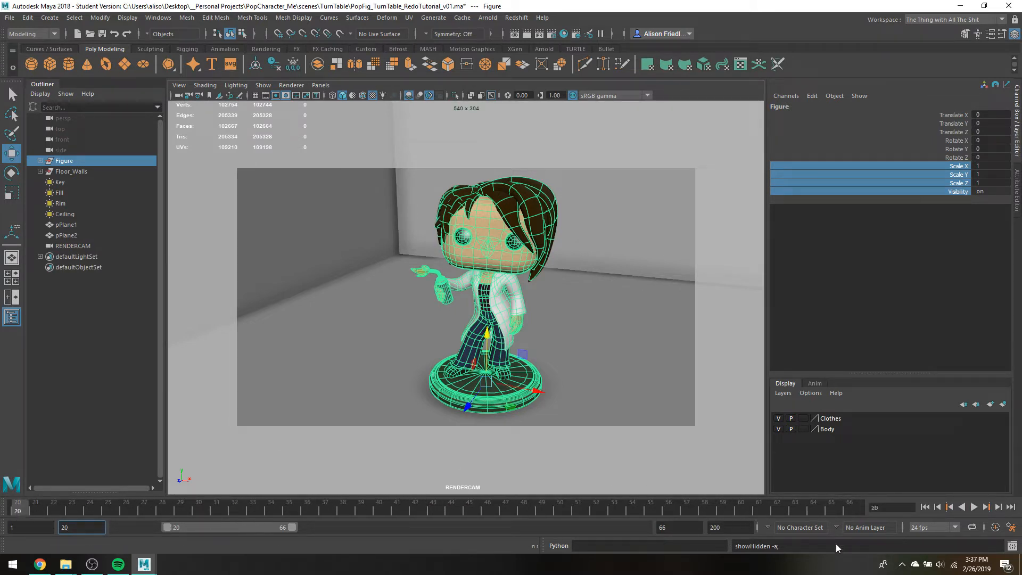
{"action": "left_click", "coordinate": [849, 512]}
Extend the playback range to run from frame 1 to frame 200
{"action": "left_click", "coordinate": [733, 527]}
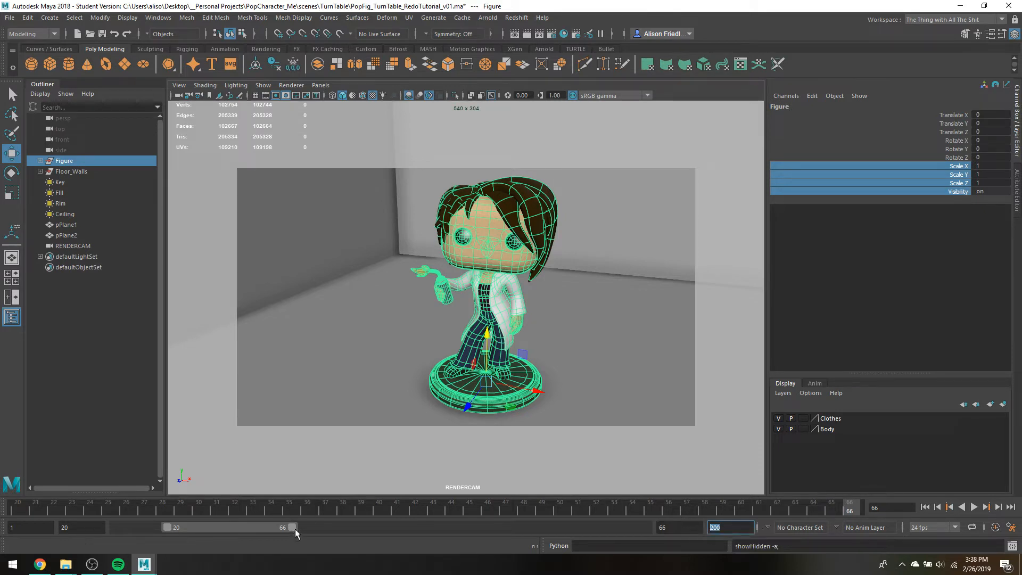
{"action": "left_click_drag", "start_coordinate": [291, 529], "coordinate": [674, 567]}
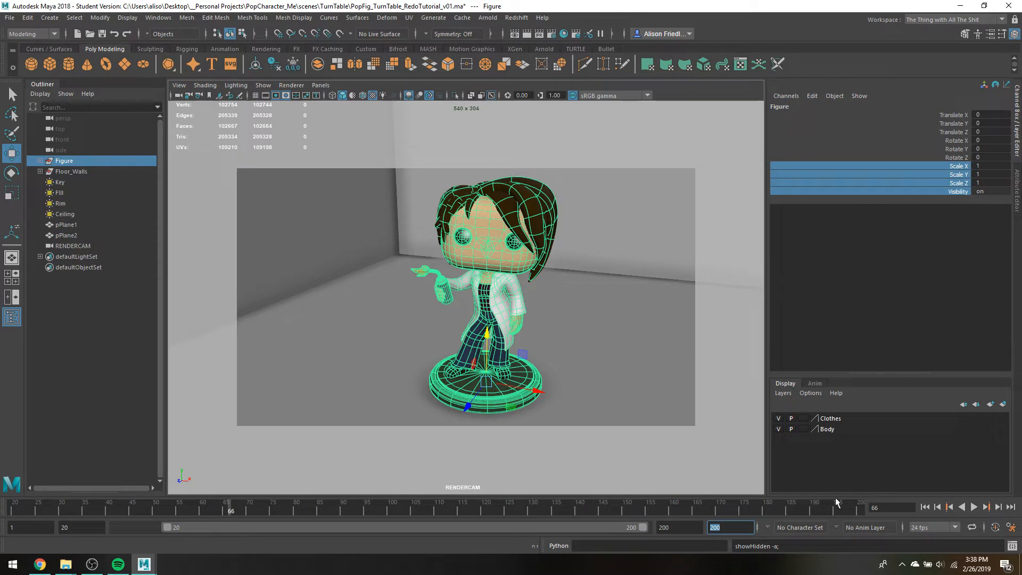
{"action": "left_click_drag", "start_coordinate": [168, 527], "coordinate": [63, 540]}
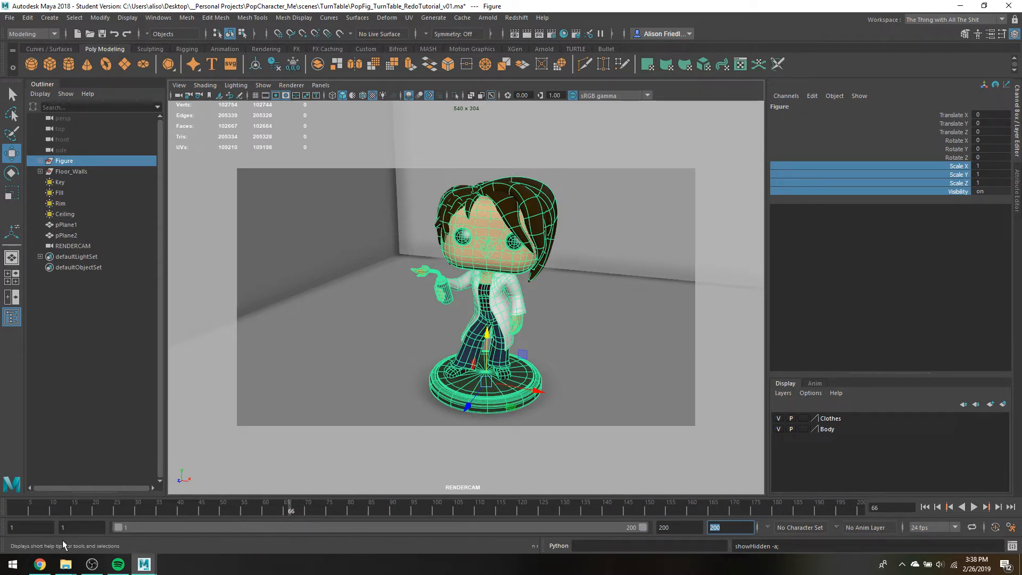
Try an animation start of -10 with the playback range extended back to it, and restore the start to 1
{"action": "left_click", "coordinate": [15, 529]}
{"action": "type", "text": "-"}
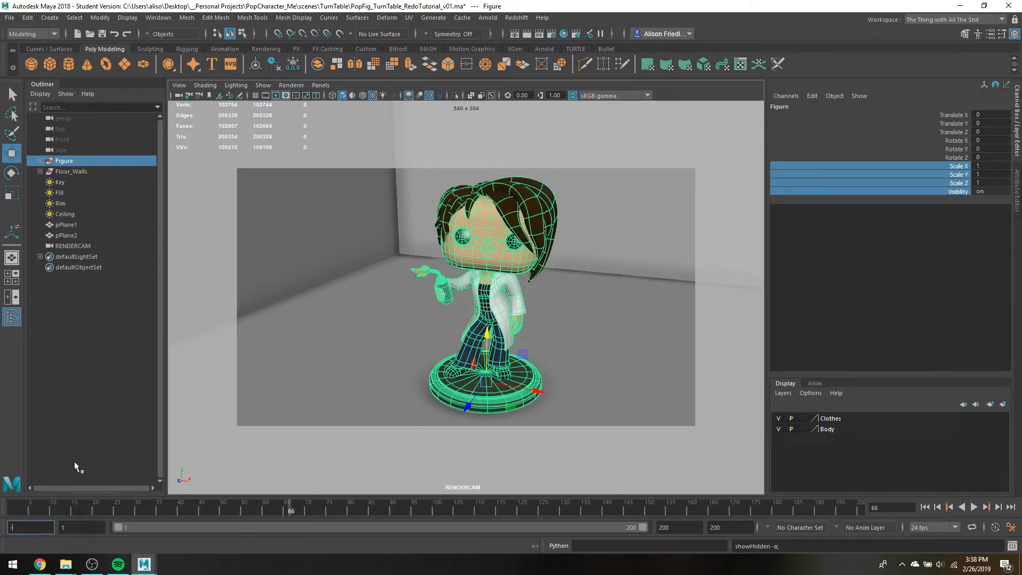
{"action": "type", "text": "10"}
{"action": "key", "text": "Return"}
{"action": "left_click_drag", "start_coordinate": [144, 527], "coordinate": [111, 526]}
{"action": "double_click", "coordinate": [33, 527]}
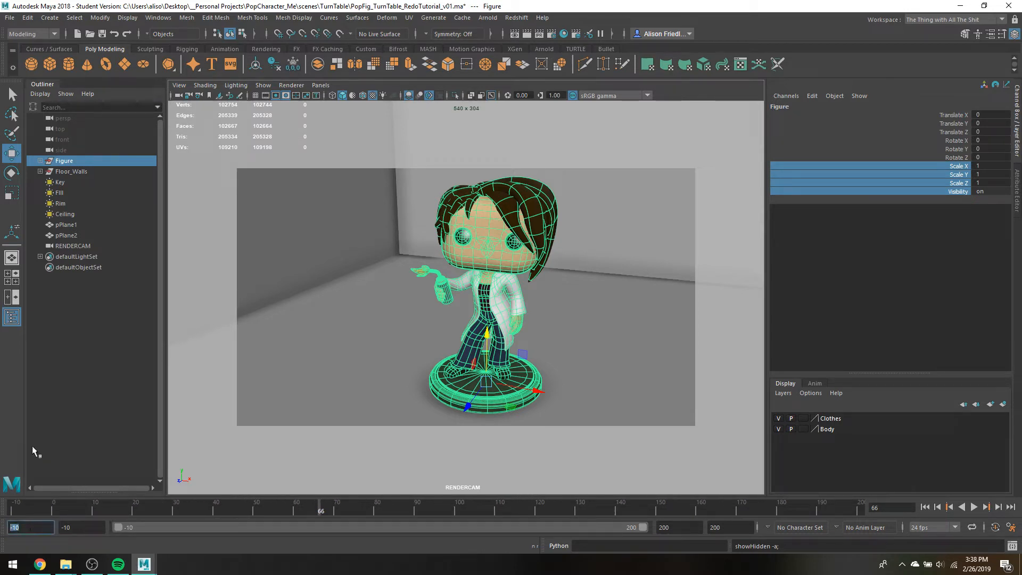
{"action": "type", "text": "1"}
{"action": "key", "text": "Return"}
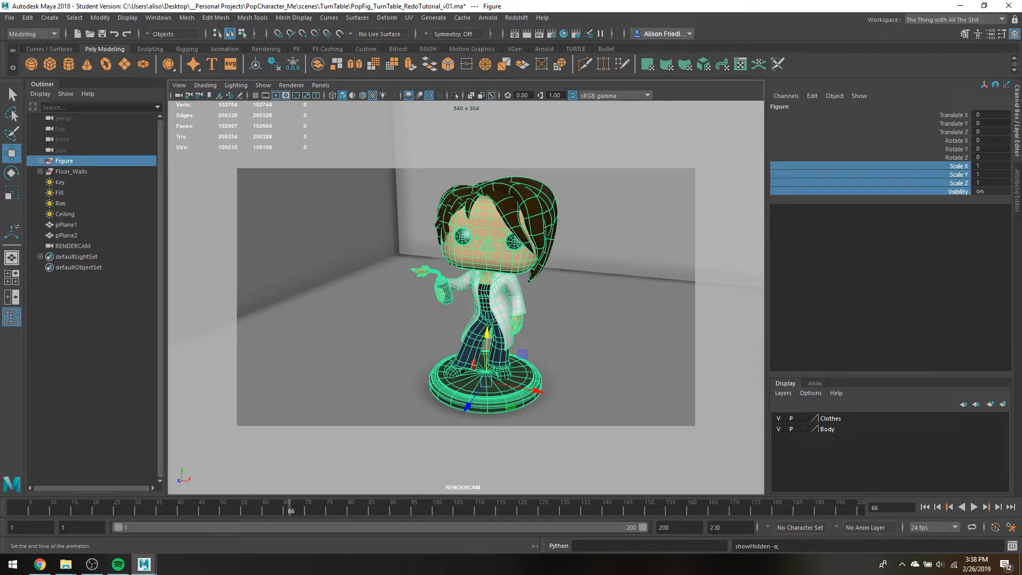
Set the animation end time to frame 999
{"action": "left_click", "coordinate": [732, 524]}
{"action": "double_click", "coordinate": [732, 524]}
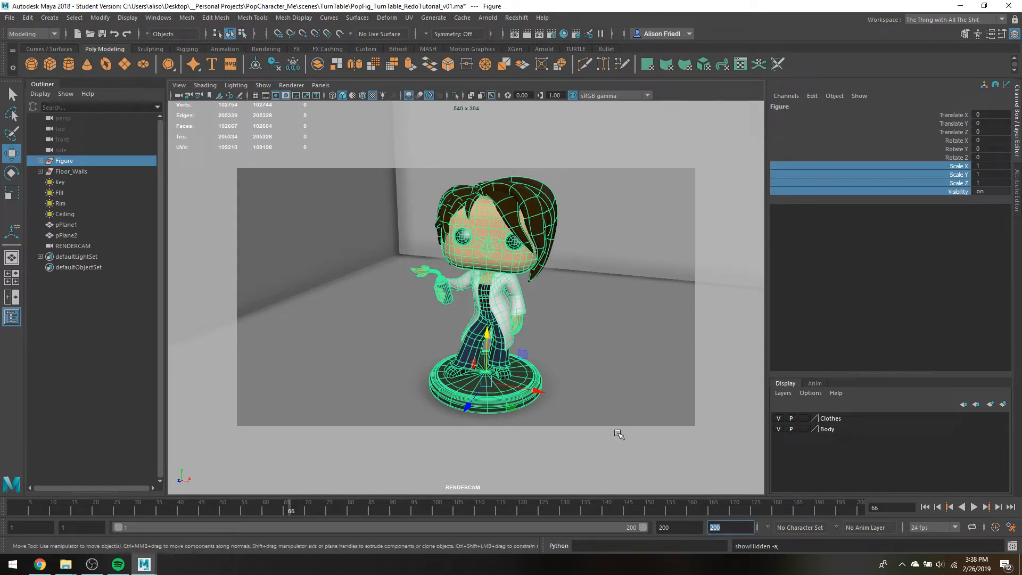
{"action": "type", "text": "999"}
{"action": "key", "text": "Return"}
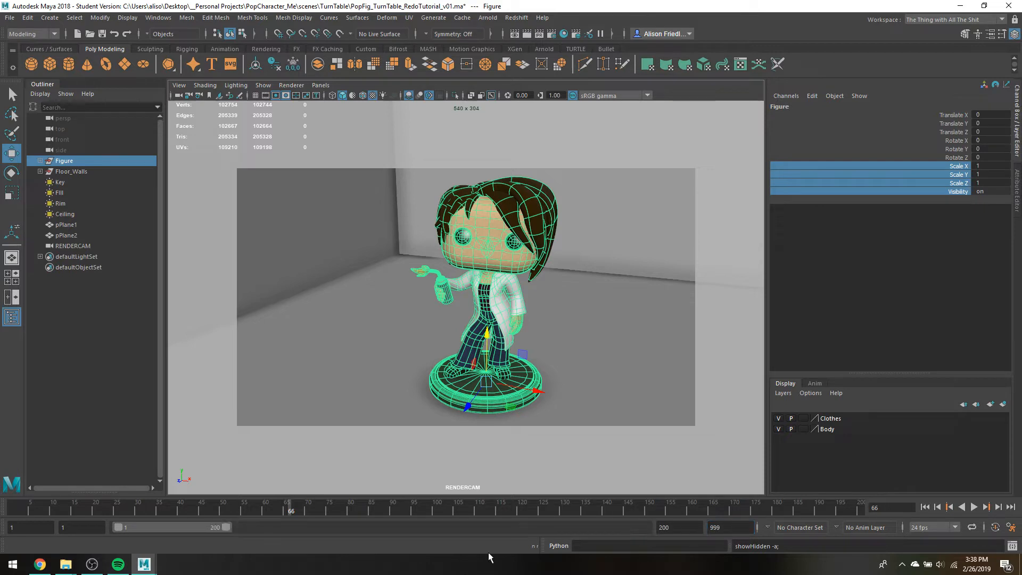
Lower the system volume and briefly switch to Spotify, minimizing its window again
{"action": "key", "text": "XF86AudioLowerVolume"}
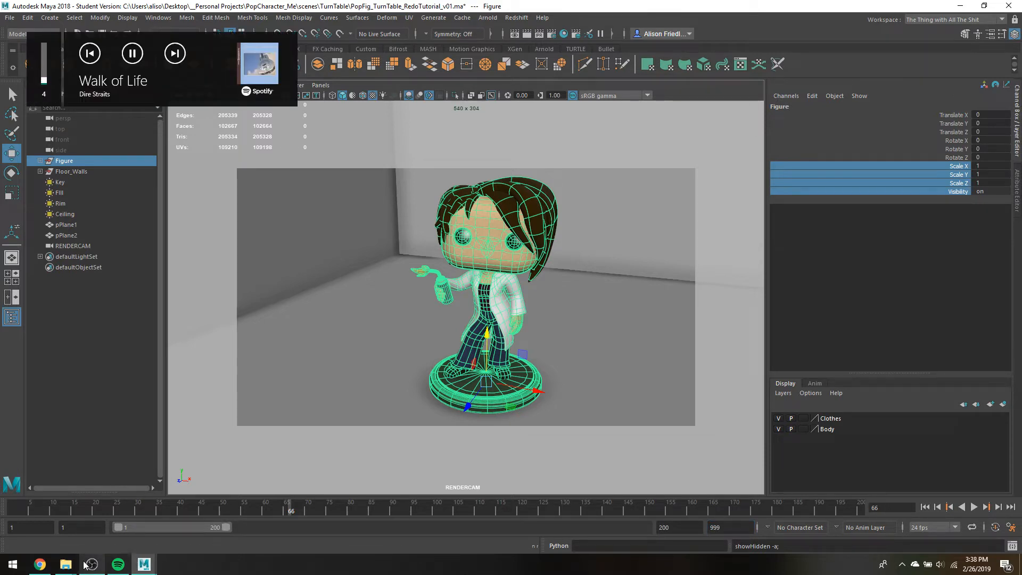
{"action": "left_click", "coordinate": [119, 563]}
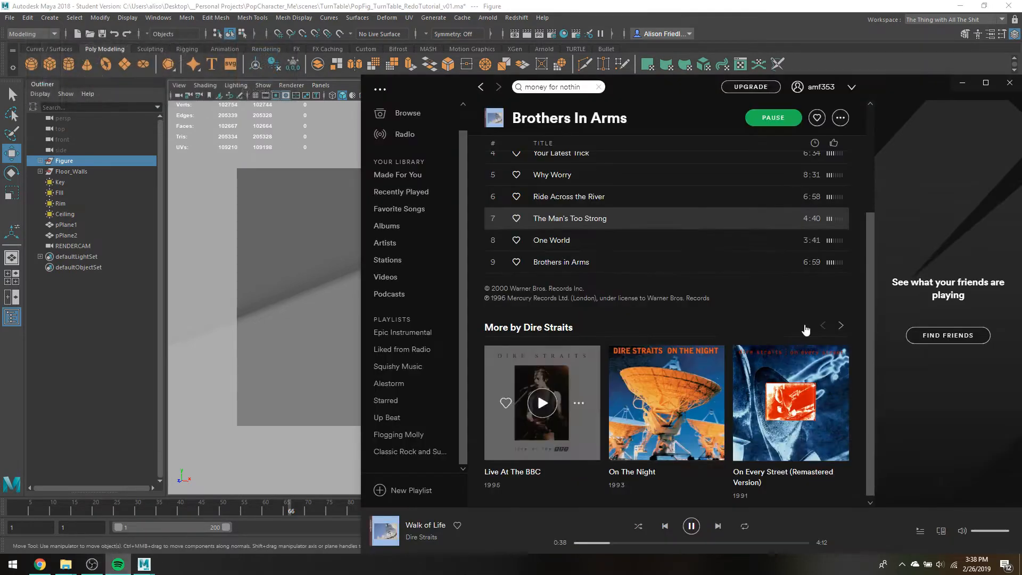
{"action": "left_click_drag", "start_coordinate": [422, 526], "coordinate": [420, 457]}
{"action": "left_click_drag", "start_coordinate": [409, 530], "coordinate": [407, 421]}
{"action": "left_click", "coordinate": [963, 84]}
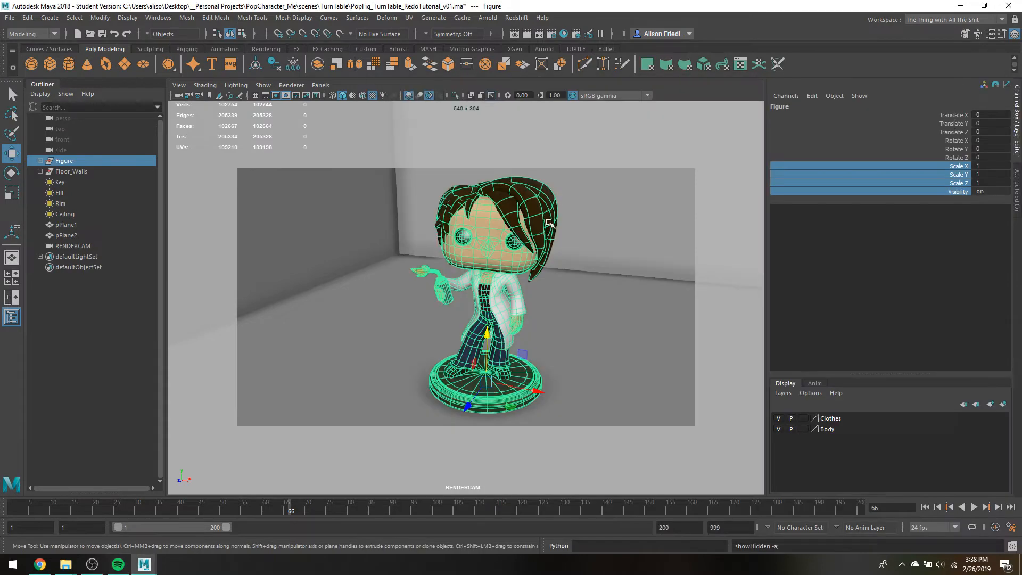
{"action": "key", "text": "XF86AudioLowerVolume"}
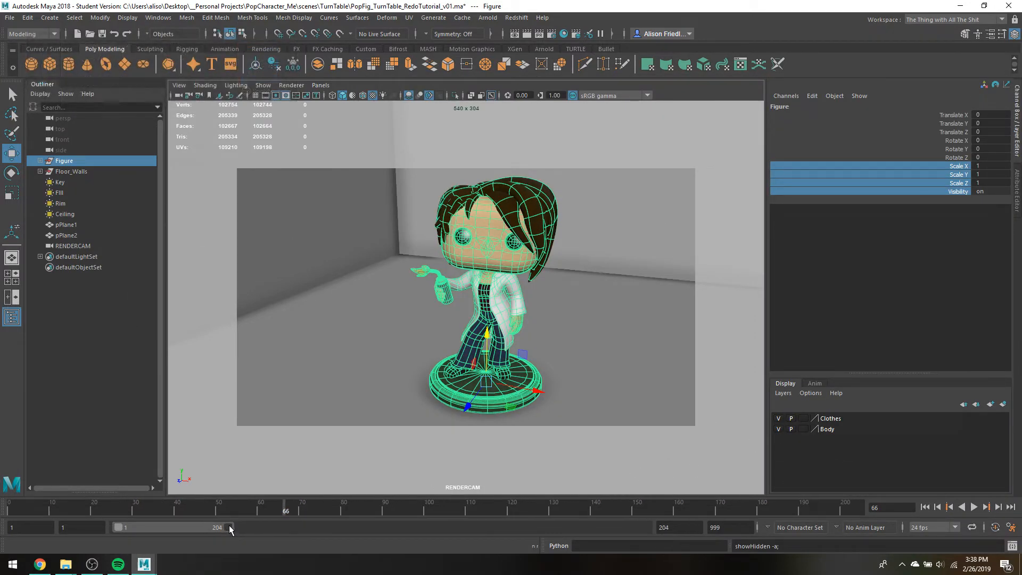
Shorten the playback range to end at frame 58
{"action": "left_click_drag", "start_coordinate": [227, 527], "coordinate": [152, 527]}
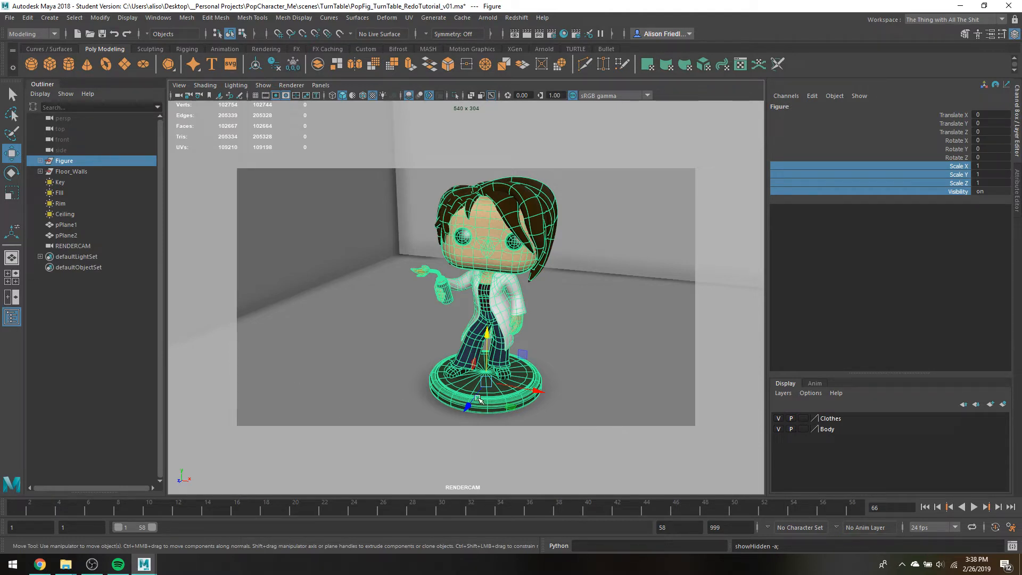
Test-rotate the Figure group about its vertical axis, undo the rotation, and move its pivot along X away from the base
{"action": "key", "text": "e"}
{"action": "left_click_drag", "start_coordinate": [482, 406], "coordinate": [480, 366]}
{"action": "key", "text": "ctrl+z"}
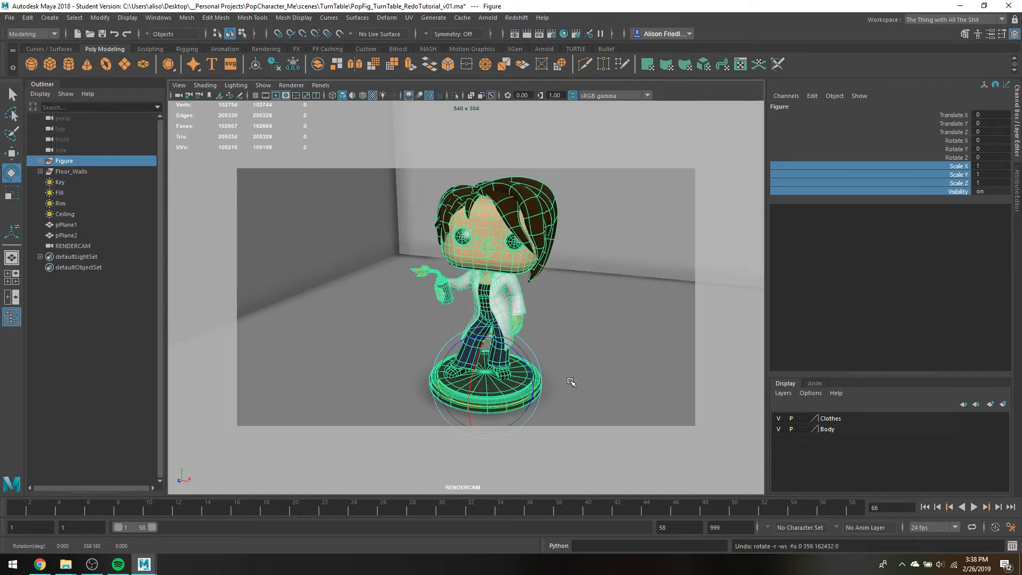
{"action": "key", "text": "d"}
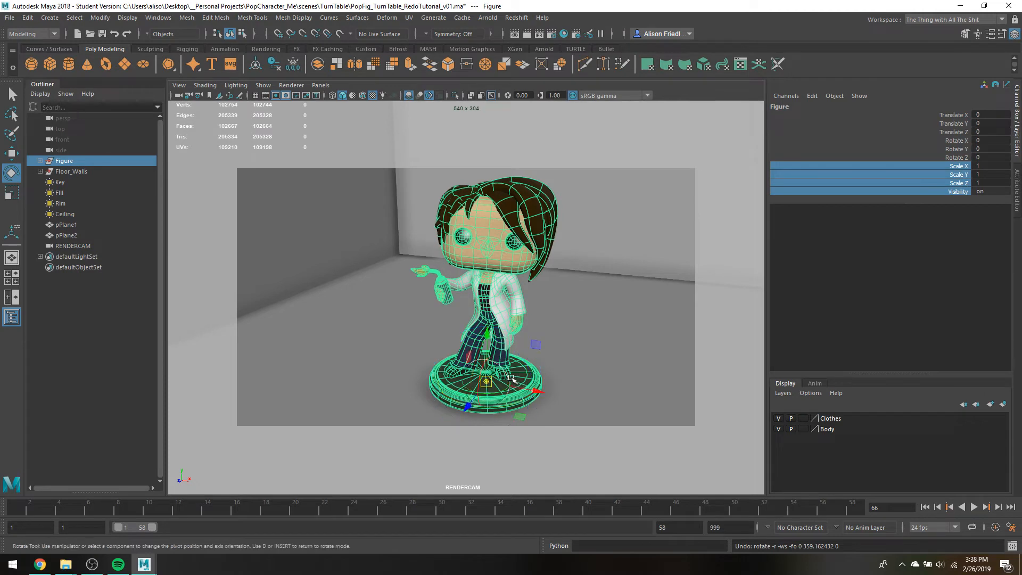
{"action": "left_click_drag", "start_coordinate": [537, 390], "coordinate": [672, 431]}
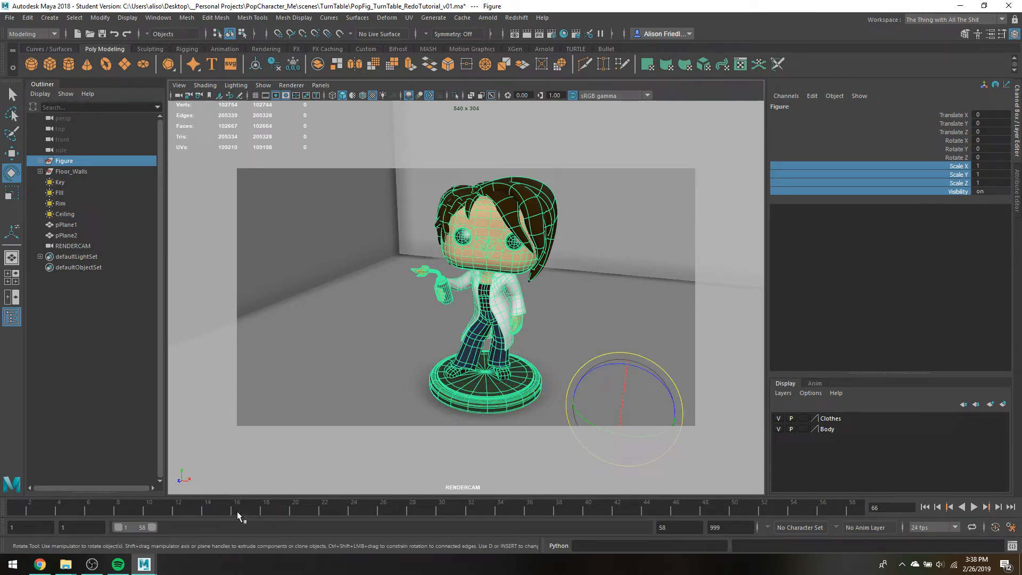
Set the animation end time to frame 720
{"action": "left_click", "coordinate": [733, 526]}
{"action": "key", "text": "Return"}
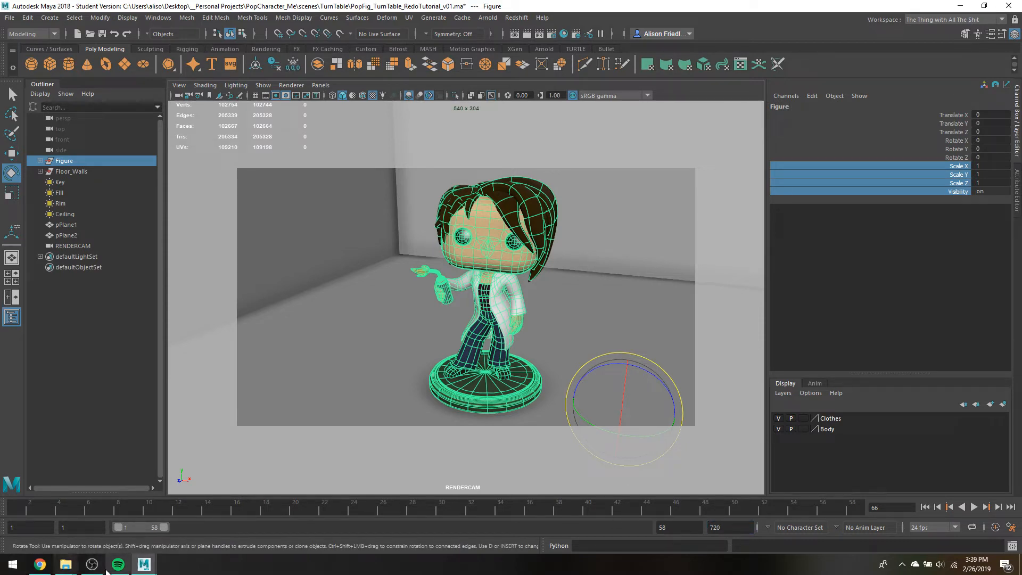
{"action": "mouse_move", "coordinate": [107, 570]}
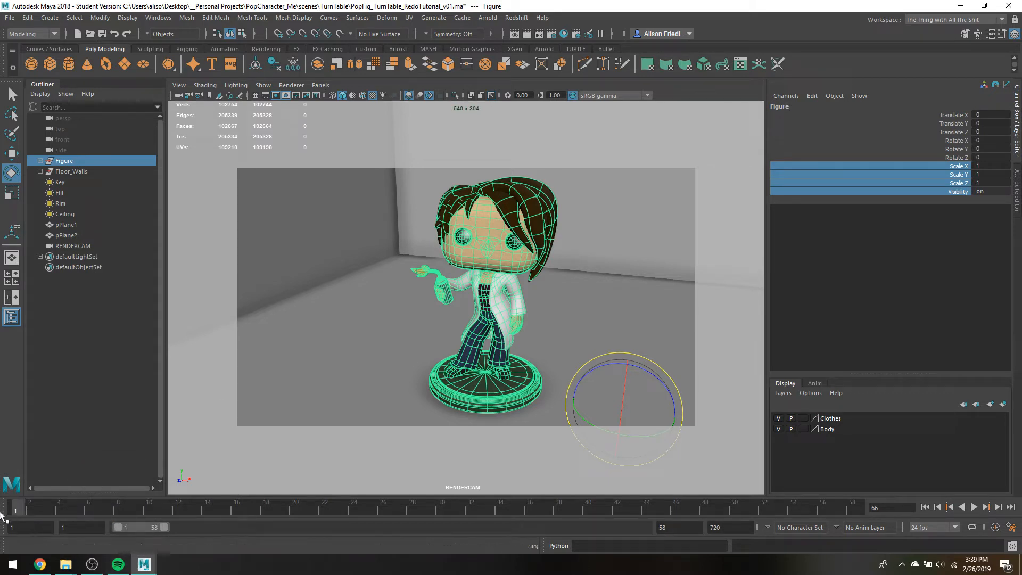
Preview playback, return to frame 1, and move the Figure group's pivot closer to the base
{"action": "key", "text": "alt+v"}
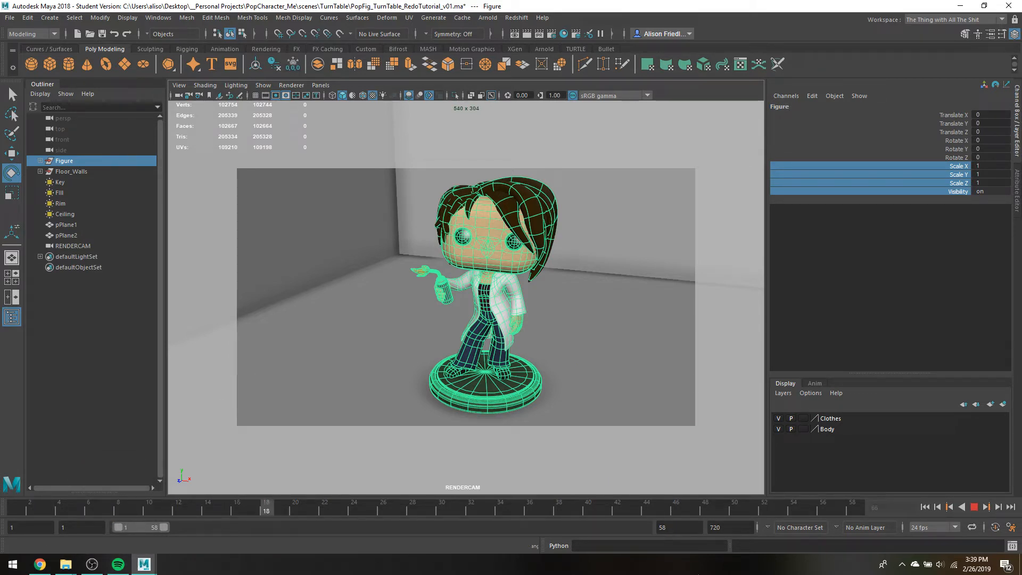
{"action": "left_click_drag", "start_coordinate": [704, 545], "coordinate": [6, 439]}
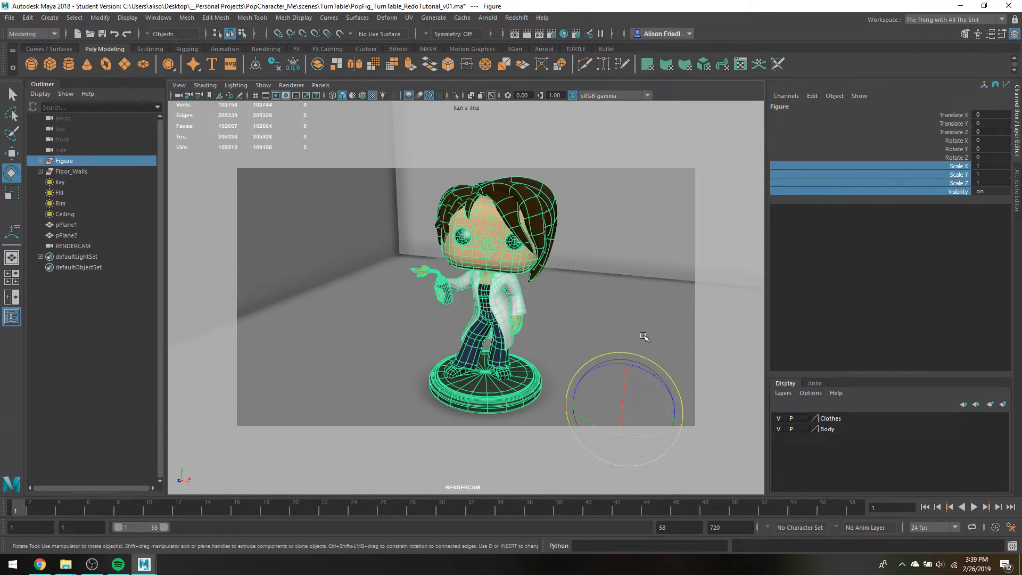
{"action": "key", "text": "d"}
{"action": "left_click_drag", "start_coordinate": [653, 413], "coordinate": [574, 388]}
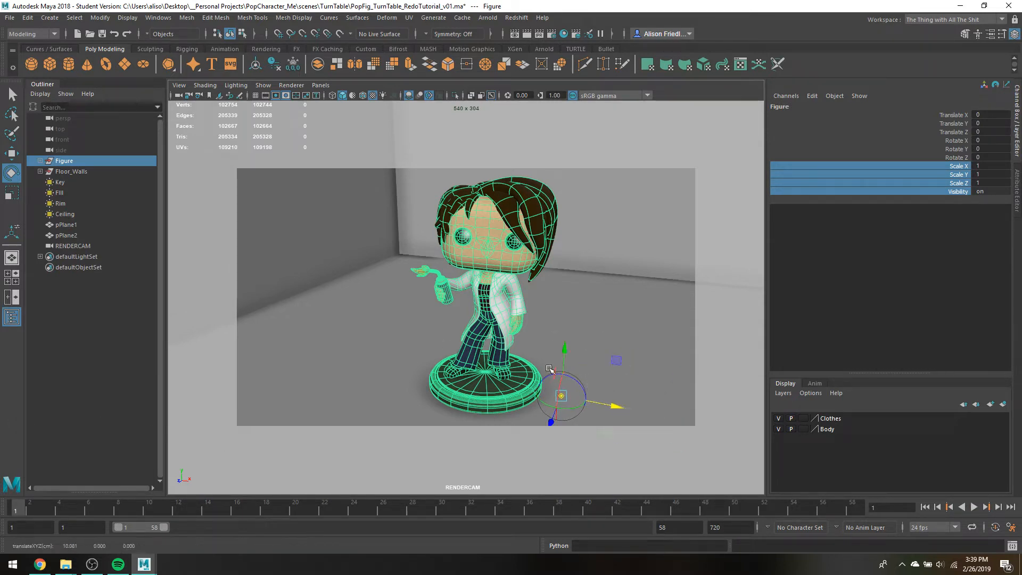
Key all of the Figure group's channels at frame 1, preview playback, and undo that keyframe
{"action": "left_click", "coordinate": [58, 162]}
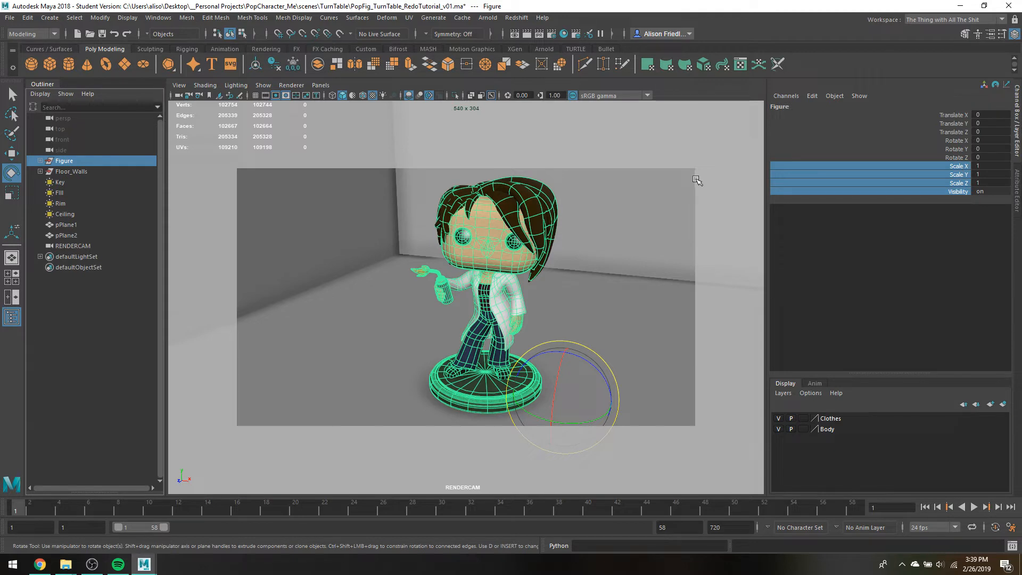
{"action": "key", "text": "s"}
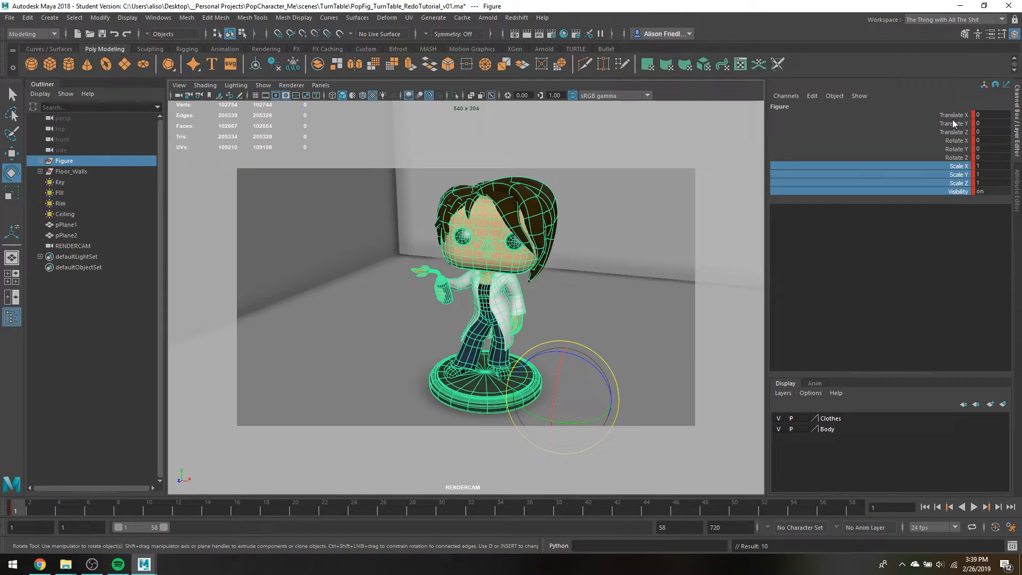
{"action": "left_click", "coordinate": [967, 123]}
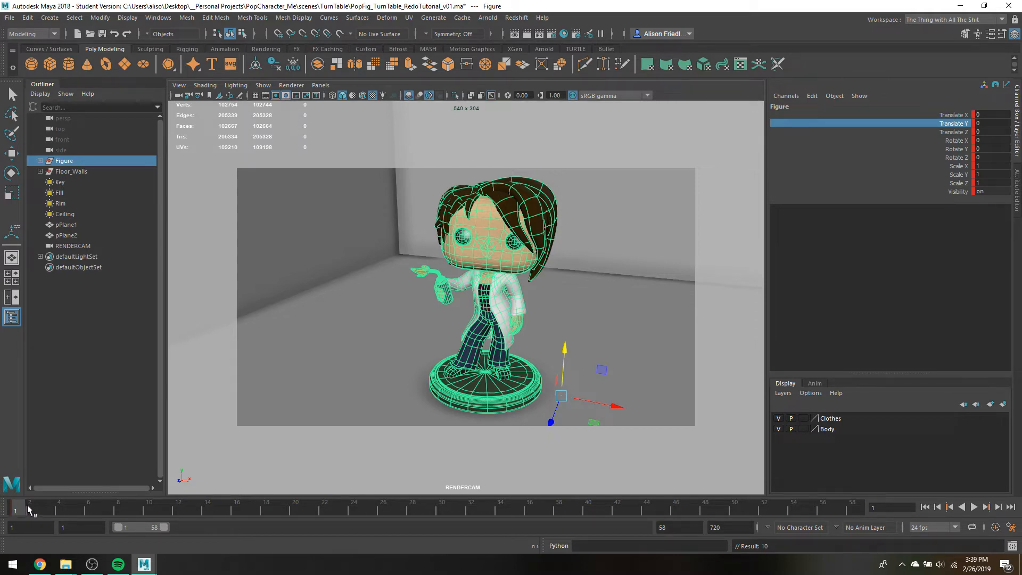
{"action": "key", "text": "alt+v"}
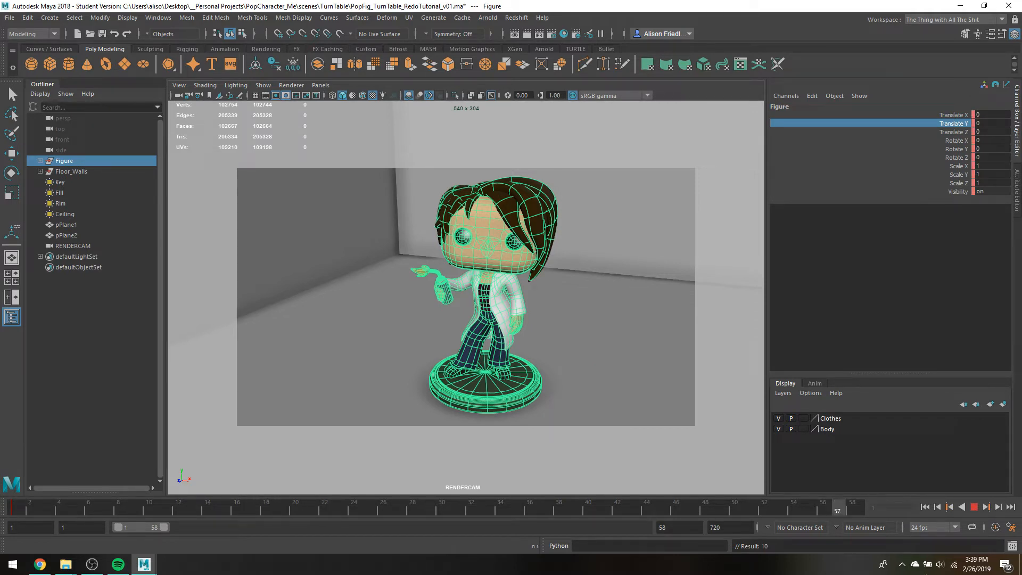
{"action": "left_click_drag", "start_coordinate": [1, 479], "coordinate": [1, 482]}
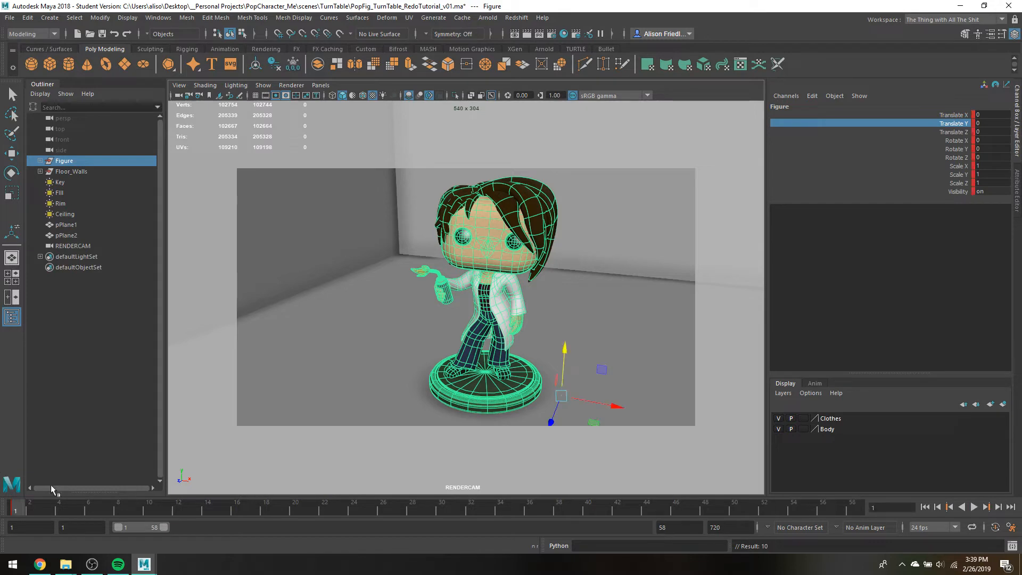
{"action": "key", "text": "ctrl+z"}
{"action": "key", "text": "ctrl+z"}
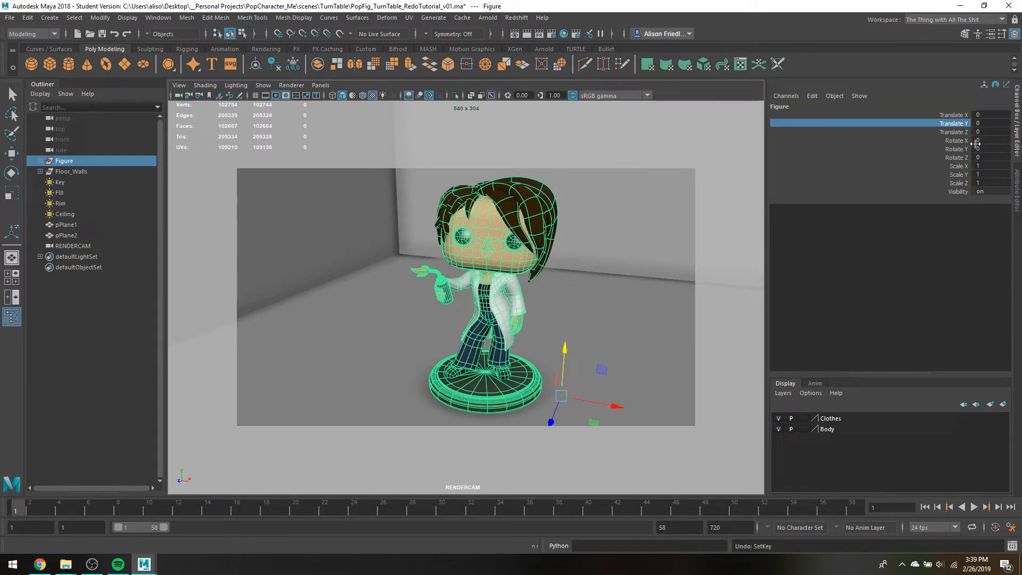
Set a keyframe on only the Figure group's Rotate Y channel at frame 1
{"action": "left_click", "coordinate": [966, 149]}
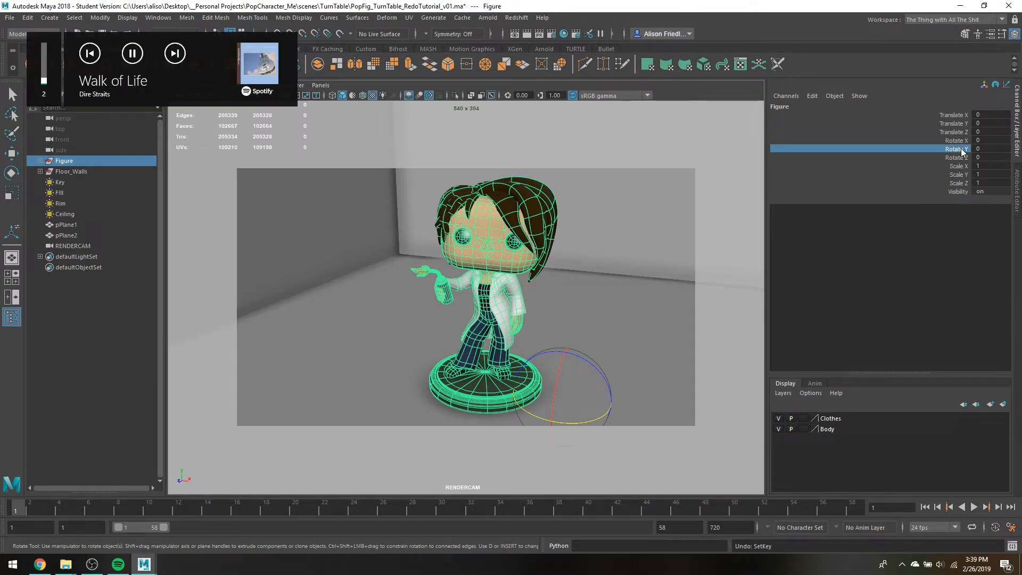
{"action": "right_click", "coordinate": [960, 148]}
{"action": "left_click", "coordinate": [941, 170]}
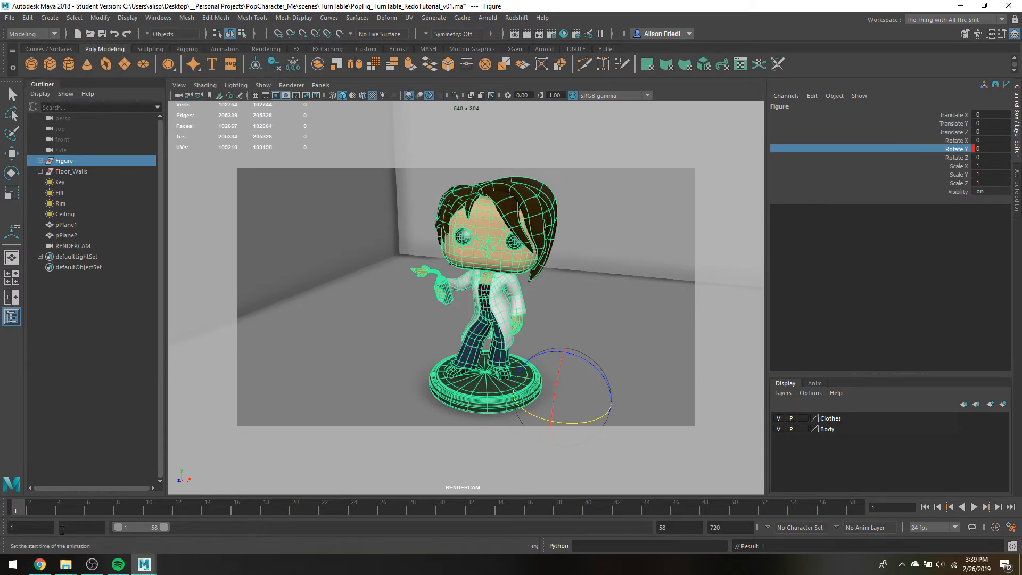
Extend the playback range to frame 720 and key the Figure group's Rotate Y at 360 on that last frame
{"action": "left_click_drag", "start_coordinate": [167, 526], "coordinate": [643, 527]}
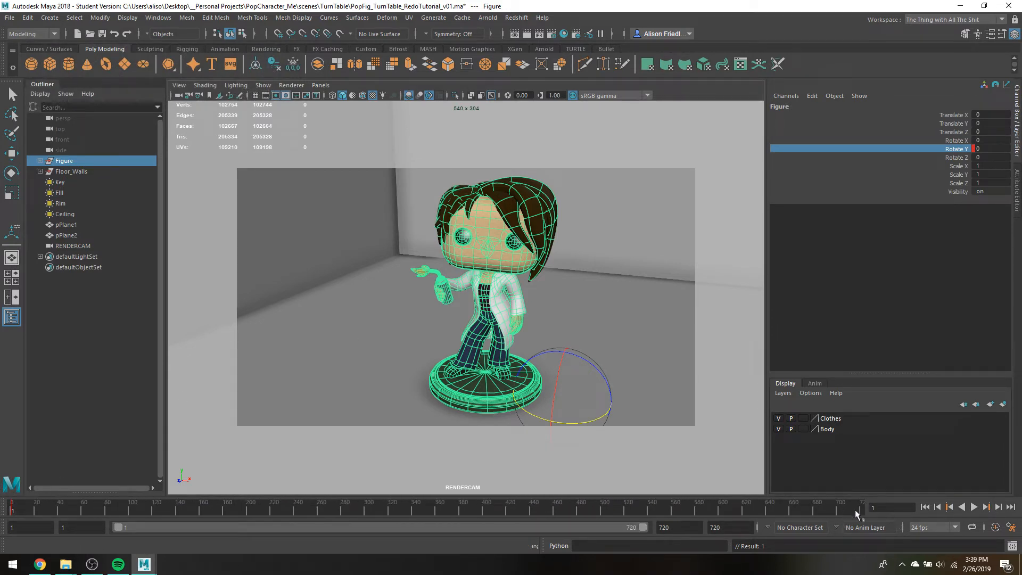
{"action": "left_click_drag", "start_coordinate": [855, 512], "coordinate": [883, 519]}
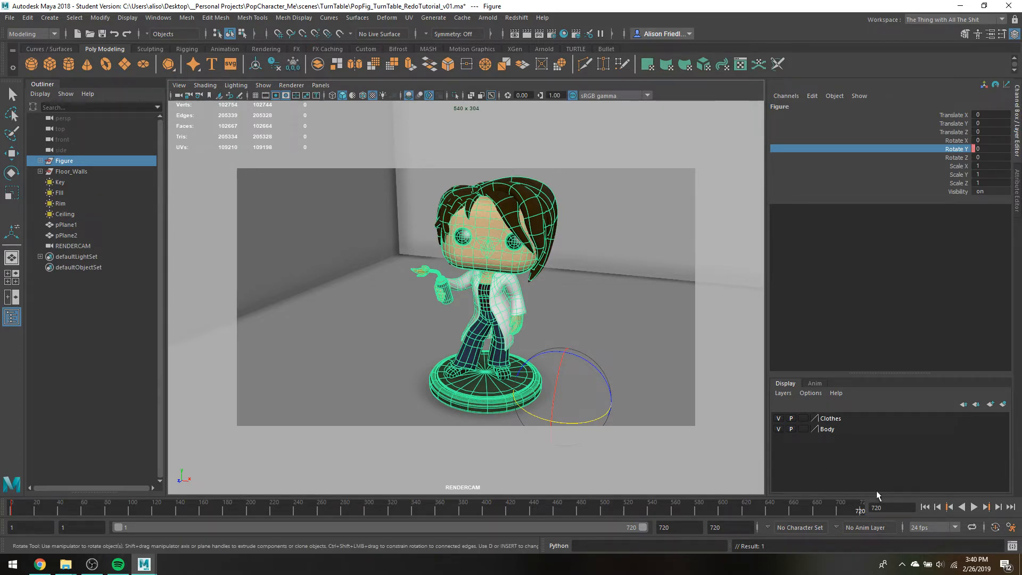
{"action": "double_click", "coordinate": [988, 147]}
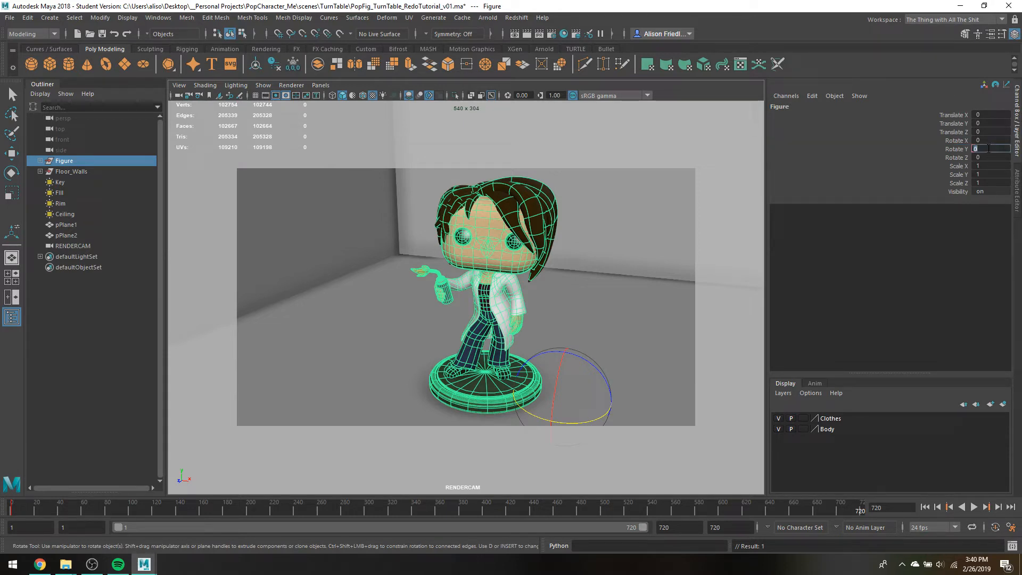
{"action": "type", "text": "360"}
{"action": "key", "text": "Return"}
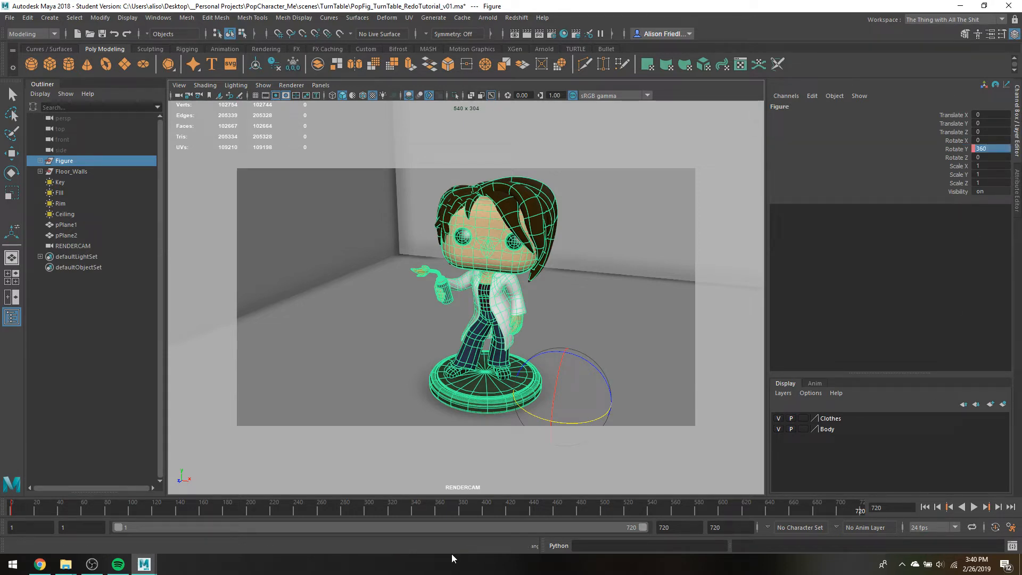
{"action": "left_click", "coordinate": [951, 148]}
{"action": "right_click", "coordinate": [950, 147]}
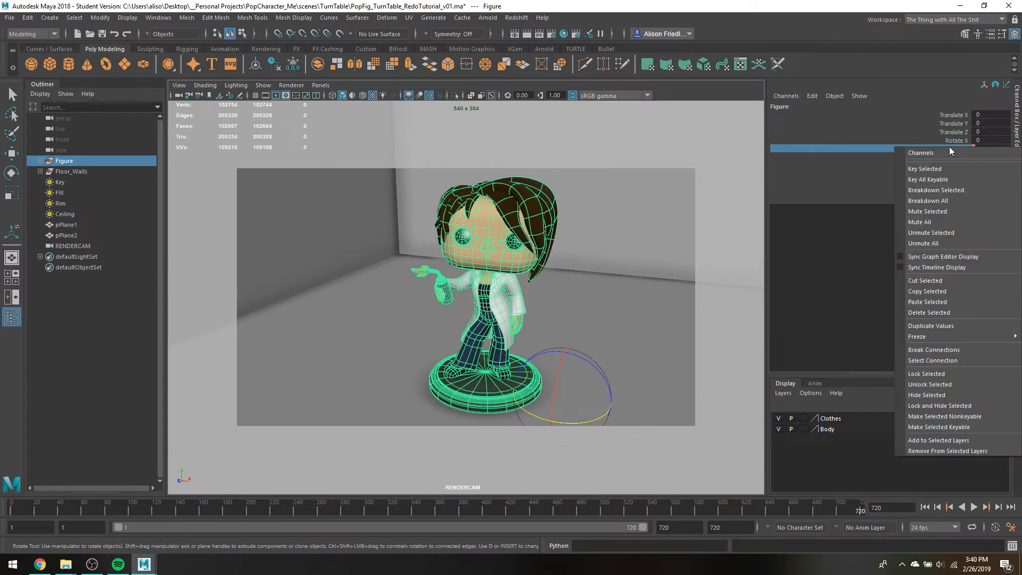
{"action": "left_click", "coordinate": [928, 170]}
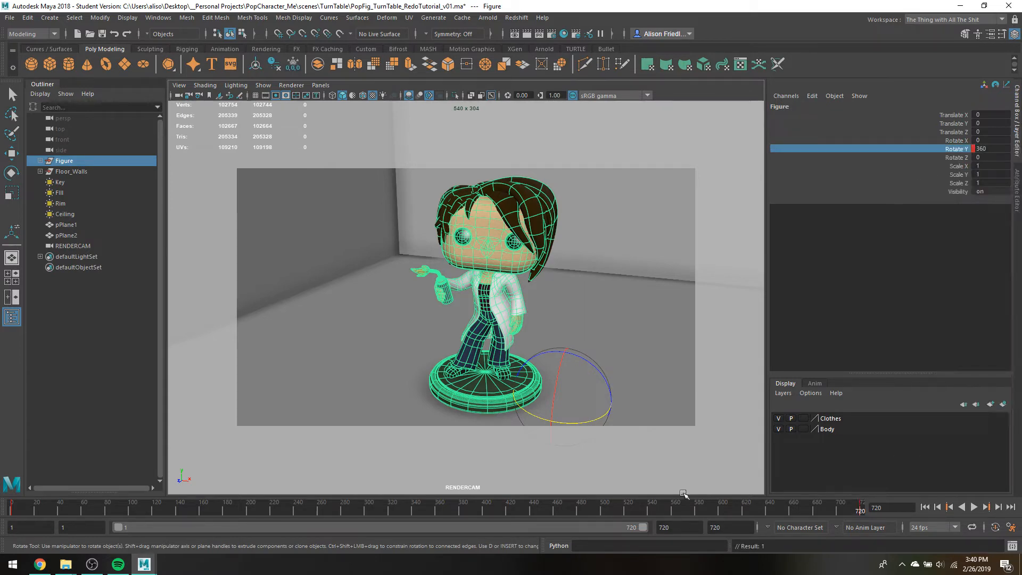
Play the turntable animation through RENDERCAM to check how the figure rotates, and return to frame 1
{"action": "left_click", "coordinate": [974, 506]}
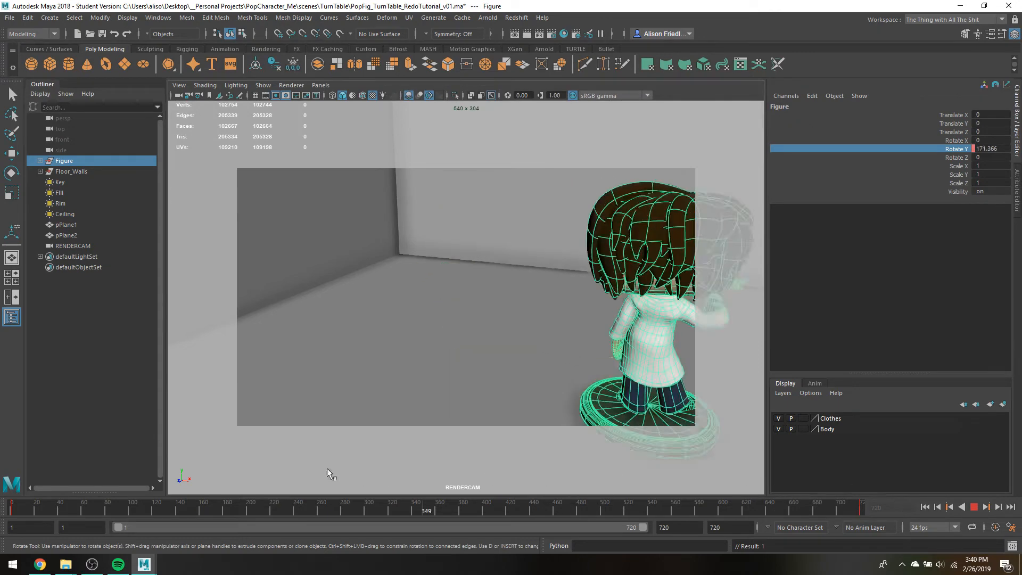
{"action": "left_click_drag", "start_coordinate": [328, 469], "coordinate": [3, 371]}
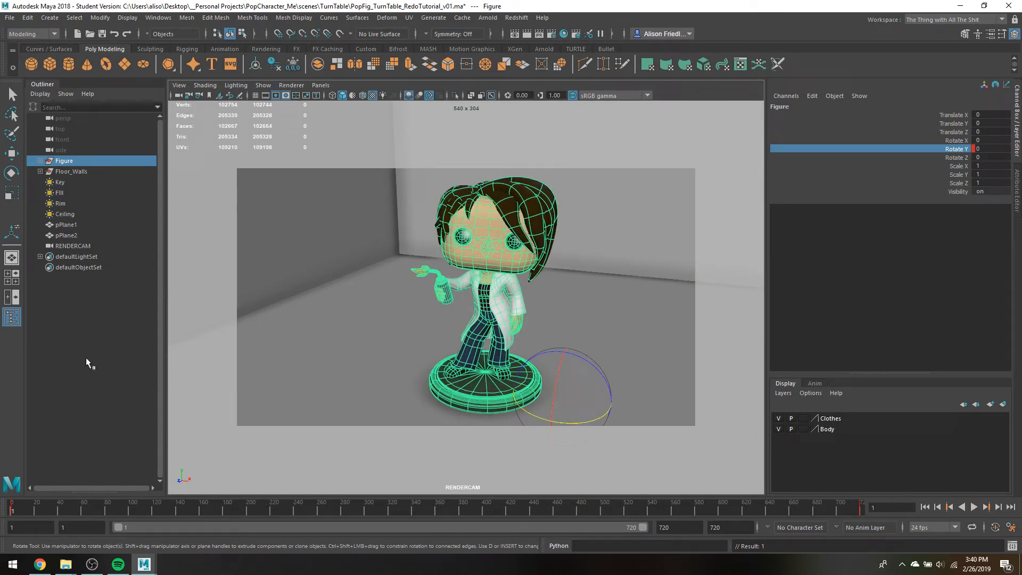
{"action": "left_click", "coordinate": [977, 506]}
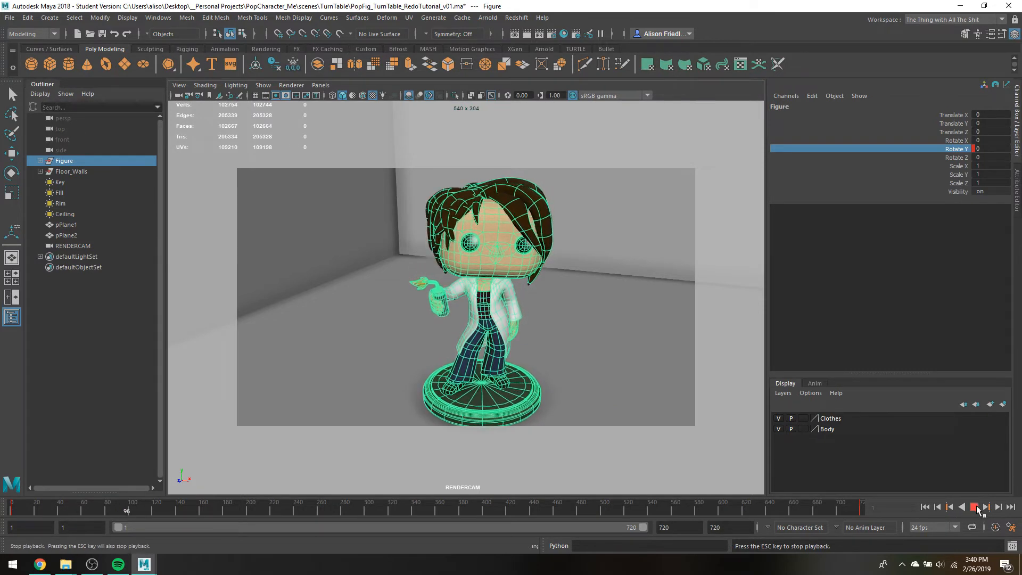
{"action": "left_click", "coordinate": [974, 507]}
{"action": "left_click_drag", "start_coordinate": [153, 509], "coordinate": [7, 506]}
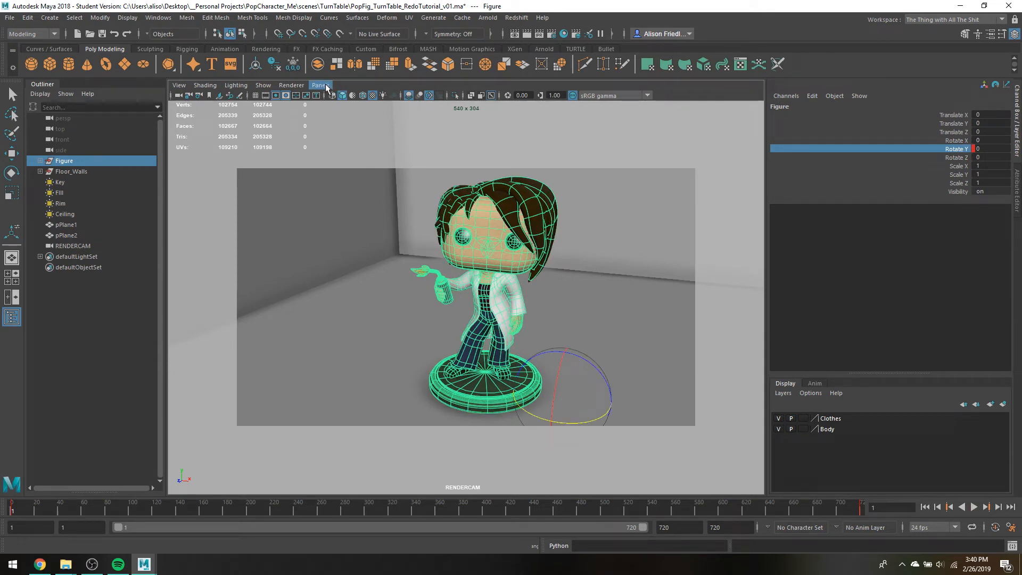
In the persp camera view, move the Figure group's pivot near the centre of the base and preview the rotation
{"action": "left_click", "coordinate": [326, 87]}
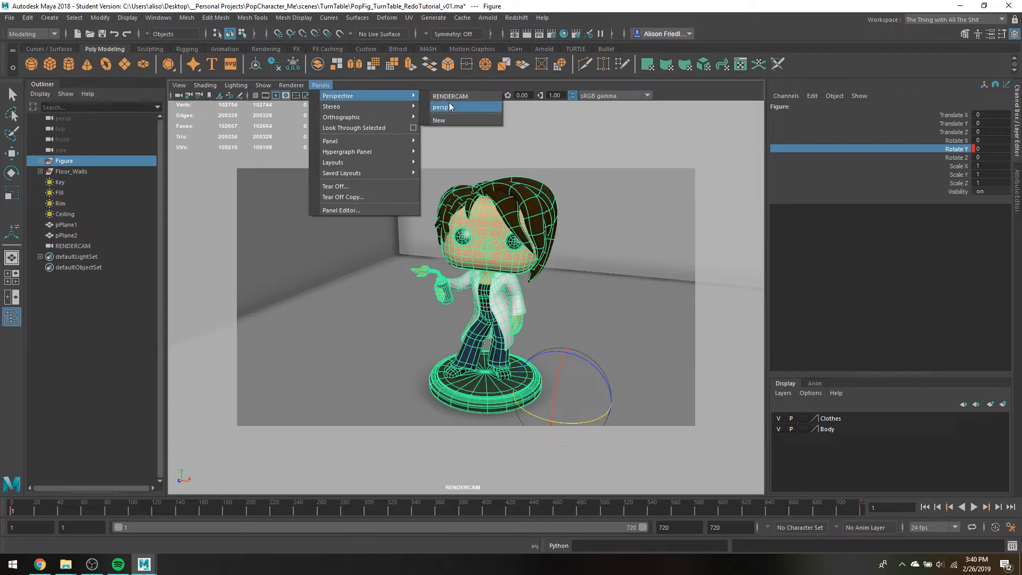
{"action": "left_click", "coordinate": [450, 106]}
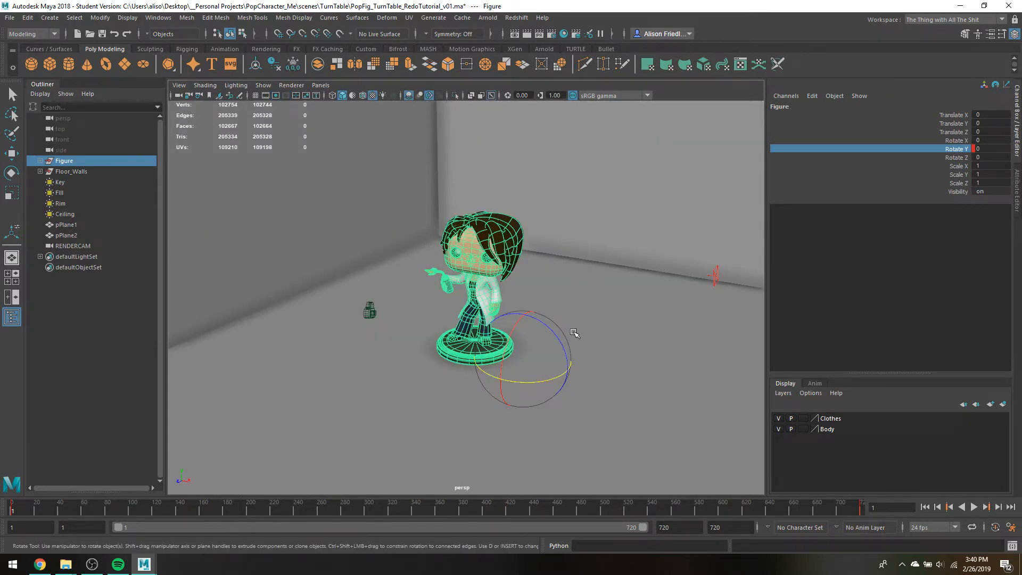
{"action": "scroll", "coordinate": [574, 333], "scroll_direction": "up", "scroll_amount": 5}
{"action": "key", "text": "d"}
{"action": "left_click_drag", "start_coordinate": [660, 467], "coordinate": [535, 425]}
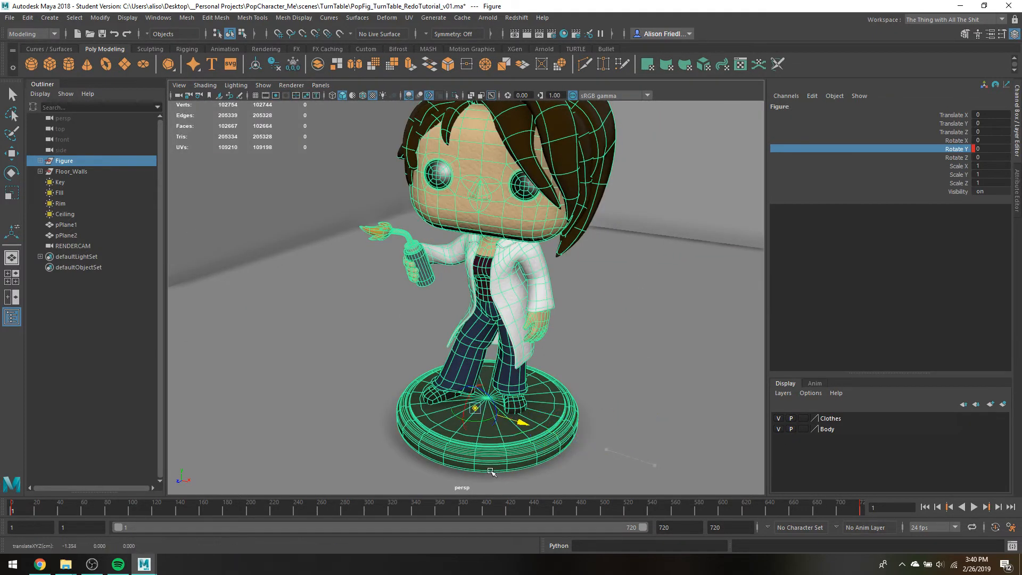
{"action": "key", "text": "alt+v"}
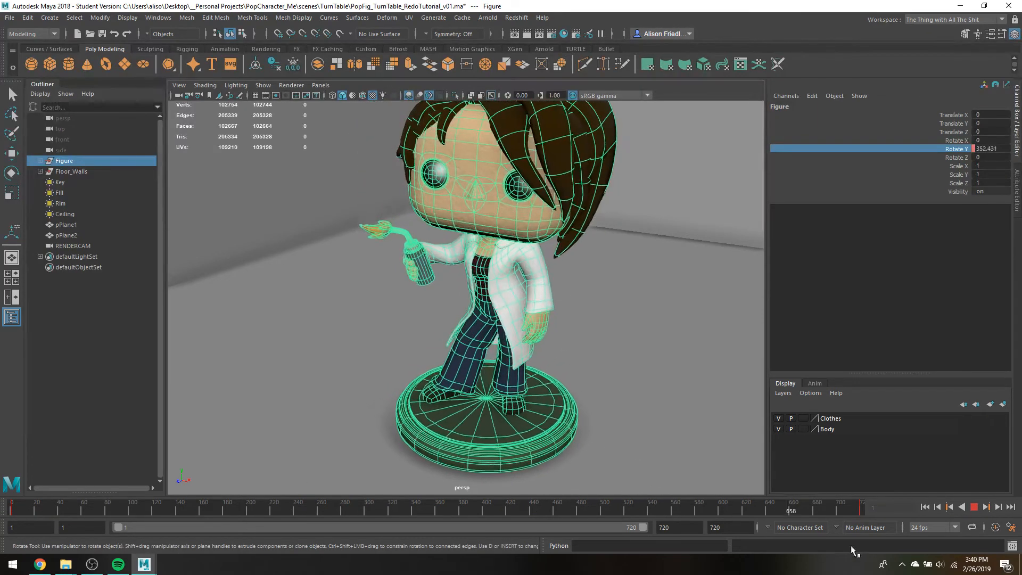
{"action": "key", "text": "alt+v"}
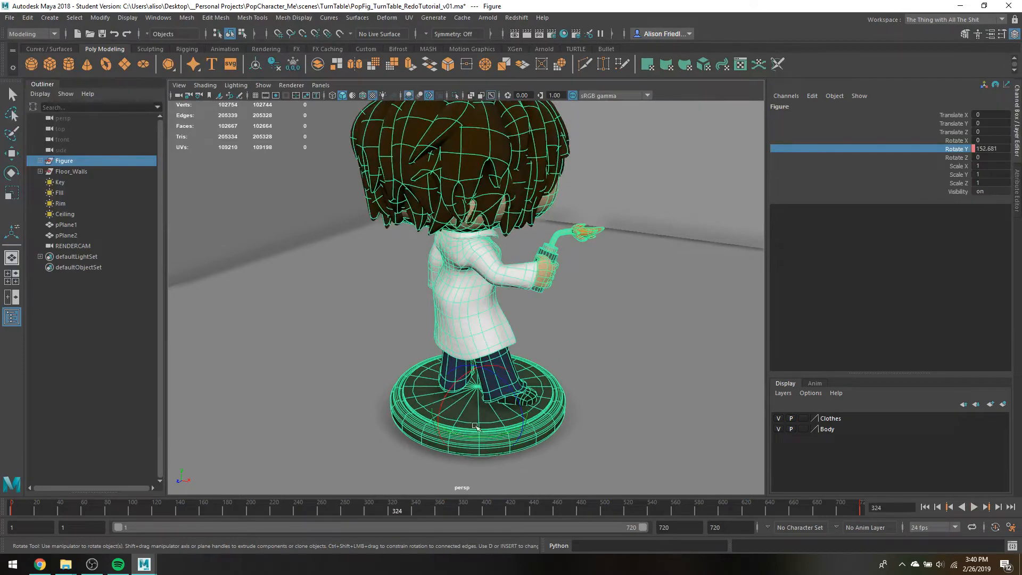
In wireframe display, snap the Figure group's pivot to the centre vertex of the base, preview the rotation, and return to frame 1
{"action": "key", "text": "4"}
{"action": "scroll", "coordinate": [491, 396], "scroll_direction": "up", "scroll_amount": 5}
{"action": "scroll", "coordinate": [490, 415], "scroll_direction": "down", "scroll_amount": 4}
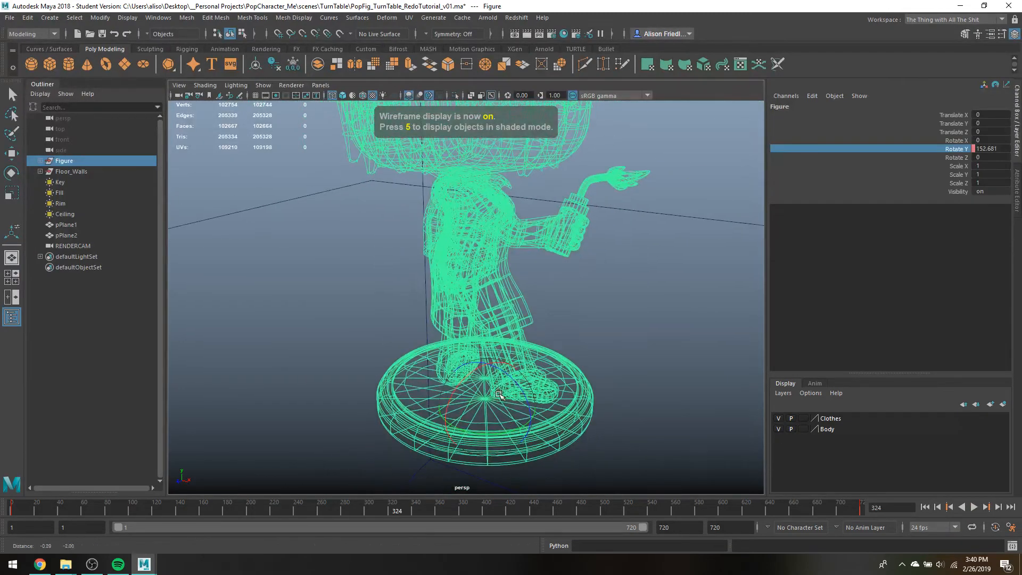
{"action": "key", "text": "d"}
{"action": "key", "text": "v"}
{"action": "mouse_move", "coordinate": [487, 407]}
{"action": "left_mouse_down", "text": "alt"}
{"action": "mouse_move", "coordinate": [499, 403]}
{"action": "mouse_move", "coordinate": [487, 399]}
{"action": "left_mouse_up", "text": "alt"}
{"action": "left_click", "coordinate": [488, 400]}
{"action": "key", "text": "alt+v"}
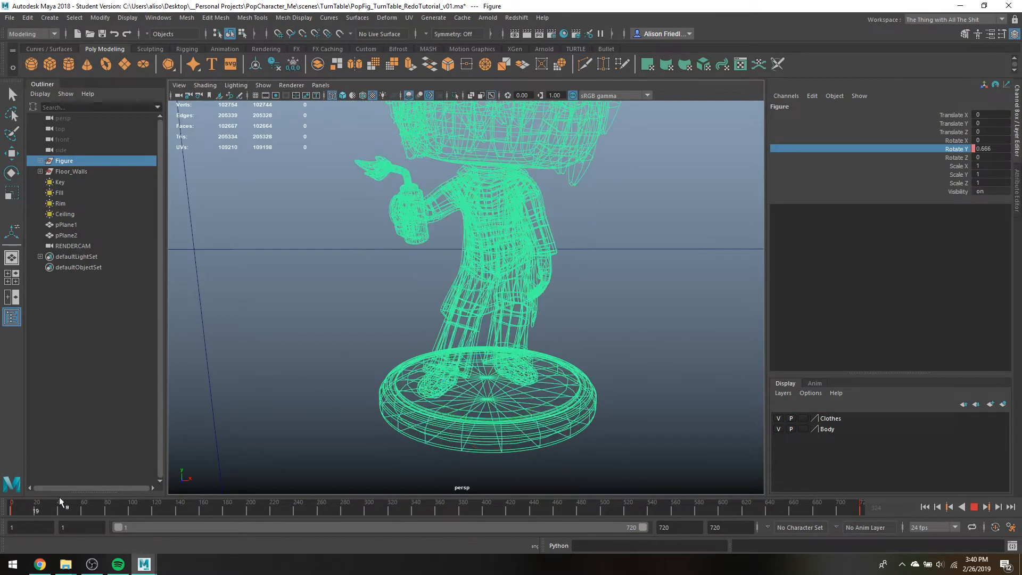
{"action": "left_click_drag", "start_coordinate": [621, 509], "coordinate": [27, 410]}
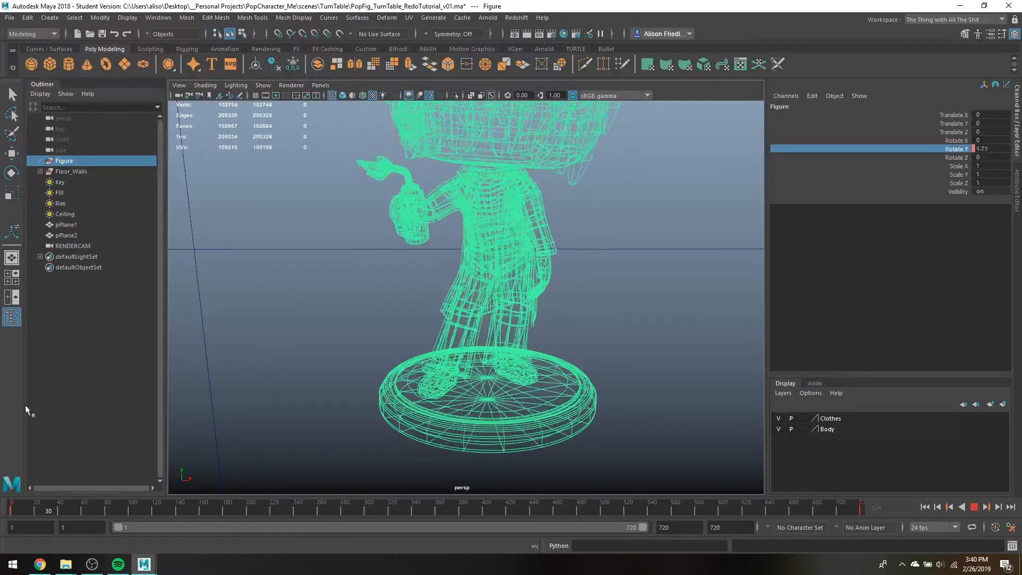
Switch back to the RENDERCAM view in shaded display, deselect the figure, and play and scrub the turntable to check its rotation
{"action": "left_click", "coordinate": [320, 85]}
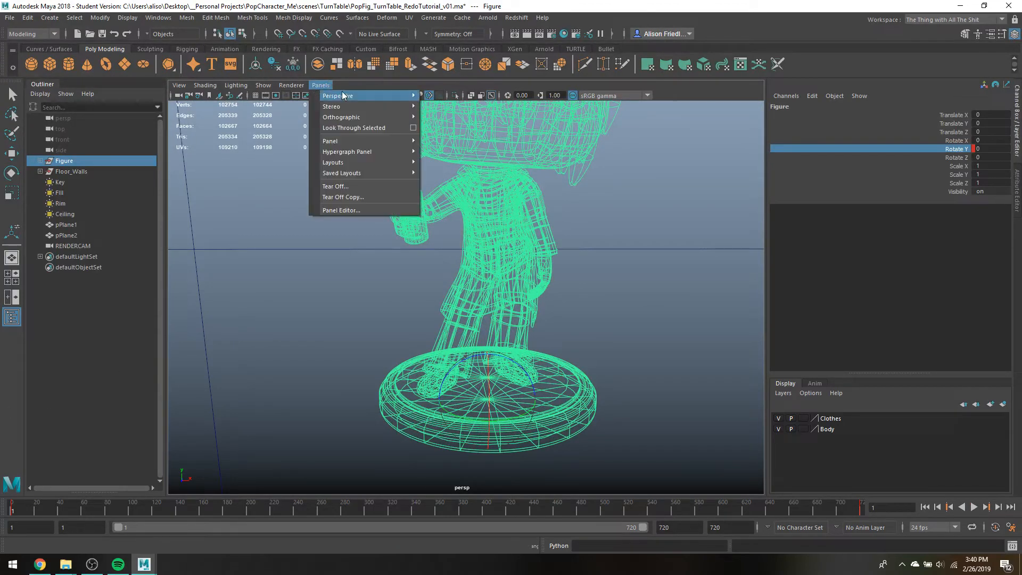
{"action": "mouse_move", "coordinate": [413, 97]}
{"action": "left_click", "coordinate": [447, 107]}
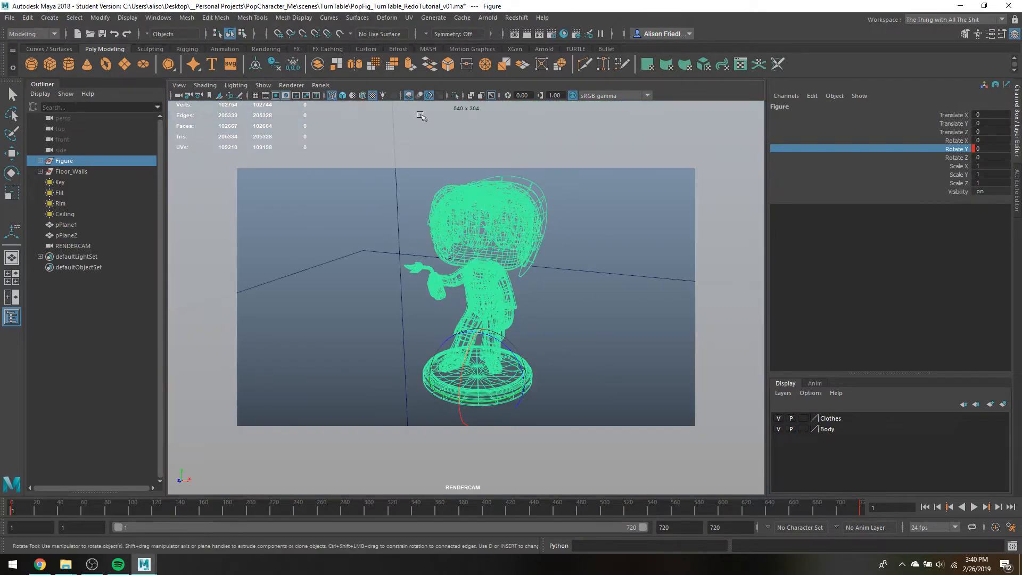
{"action": "left_click", "coordinate": [571, 299]}
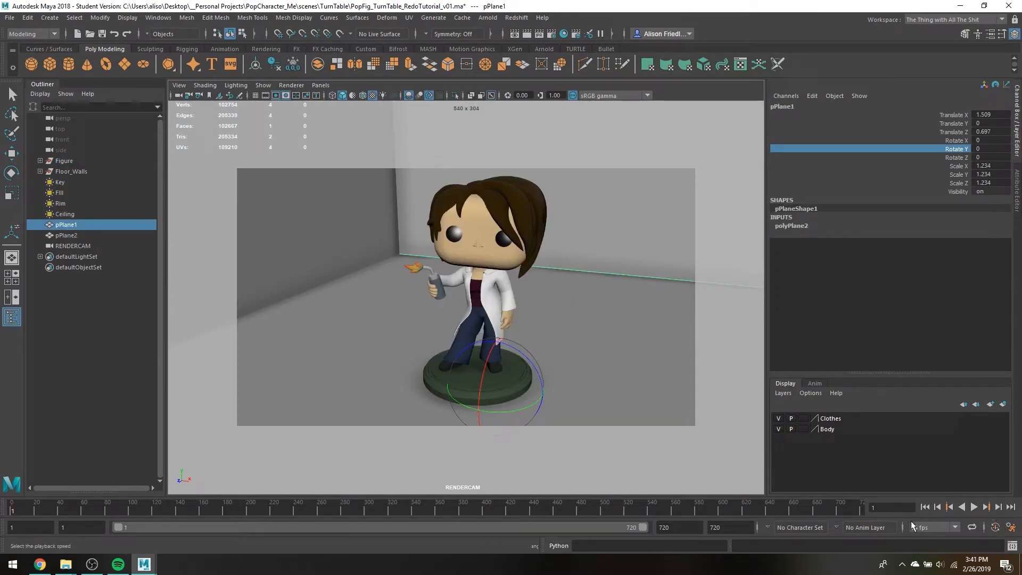
{"action": "left_click", "coordinate": [974, 507]}
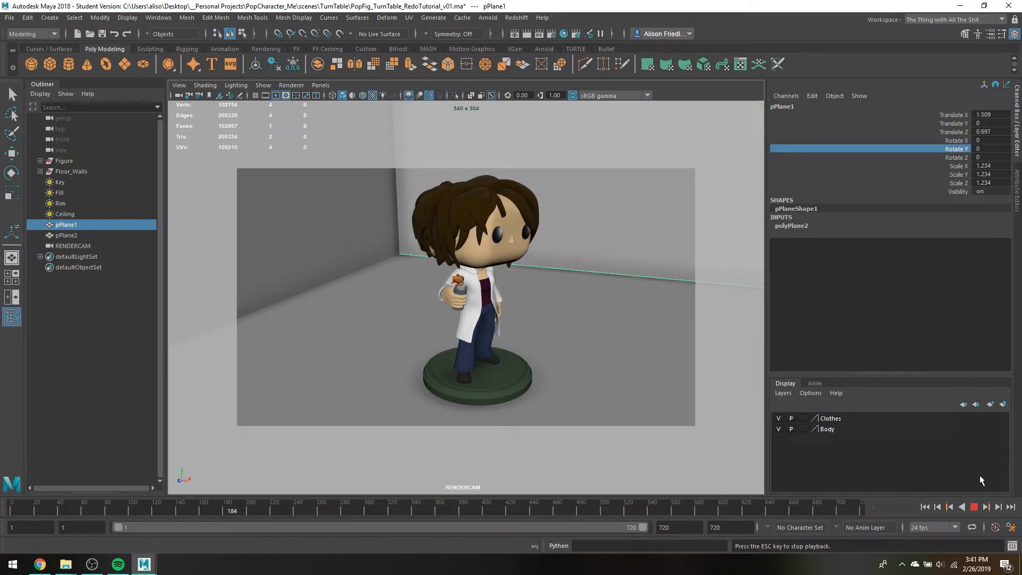
{"action": "left_click", "coordinate": [974, 506]}
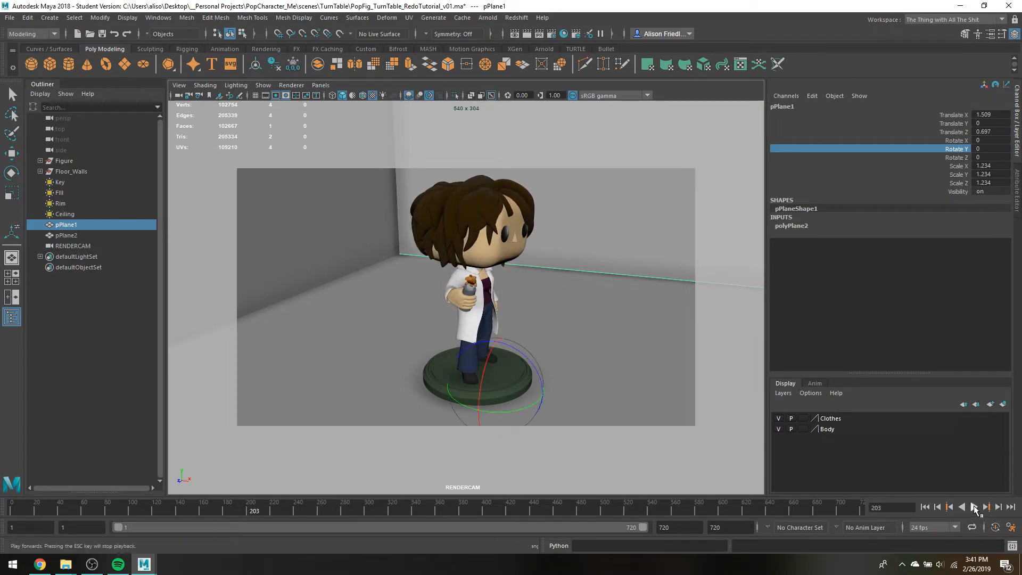
{"action": "left_click_drag", "start_coordinate": [240, 505], "coordinate": [306, 508]}
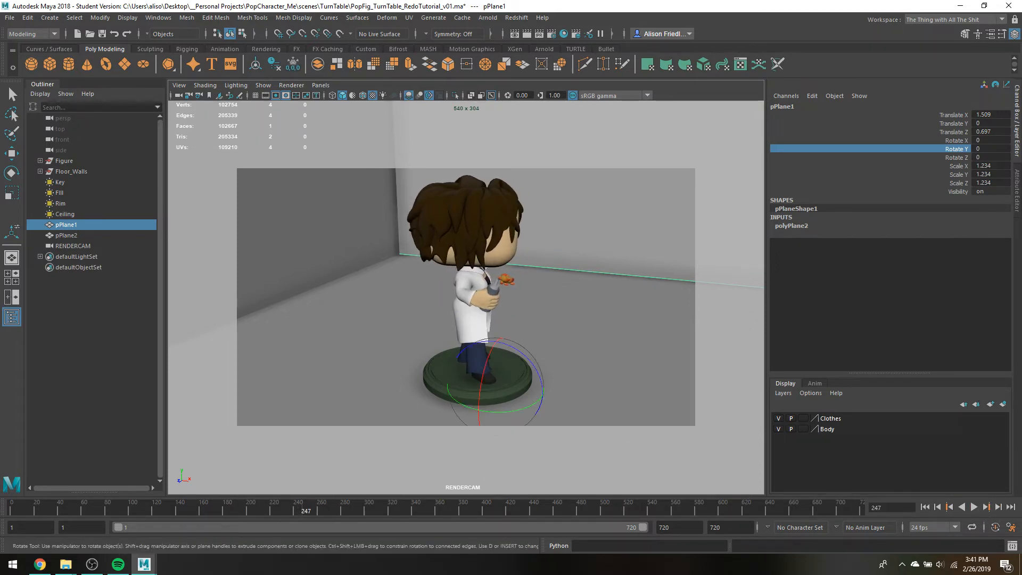
Set the timeline's playback speed to Play Every Frame, Free and play the turntable through RENDERCAM
{"action": "left_click", "coordinate": [974, 507]}
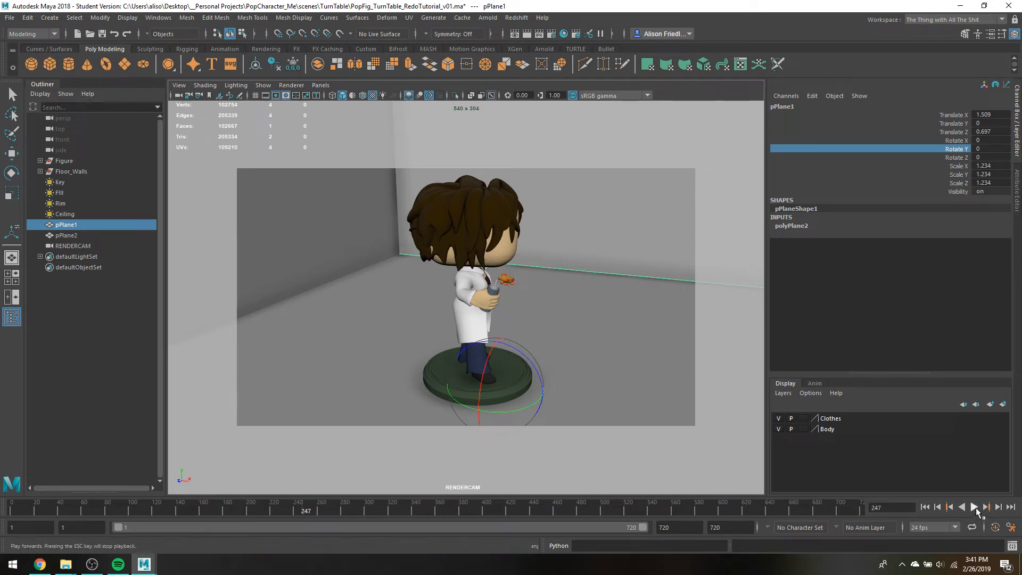
{"action": "right_click", "coordinate": [525, 512]}
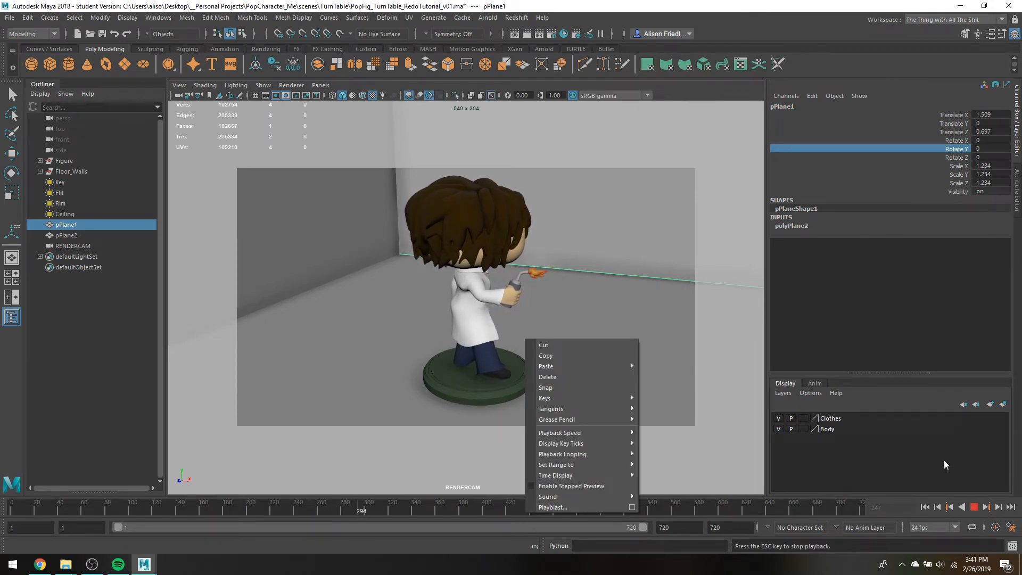
{"action": "left_click", "coordinate": [976, 509]}
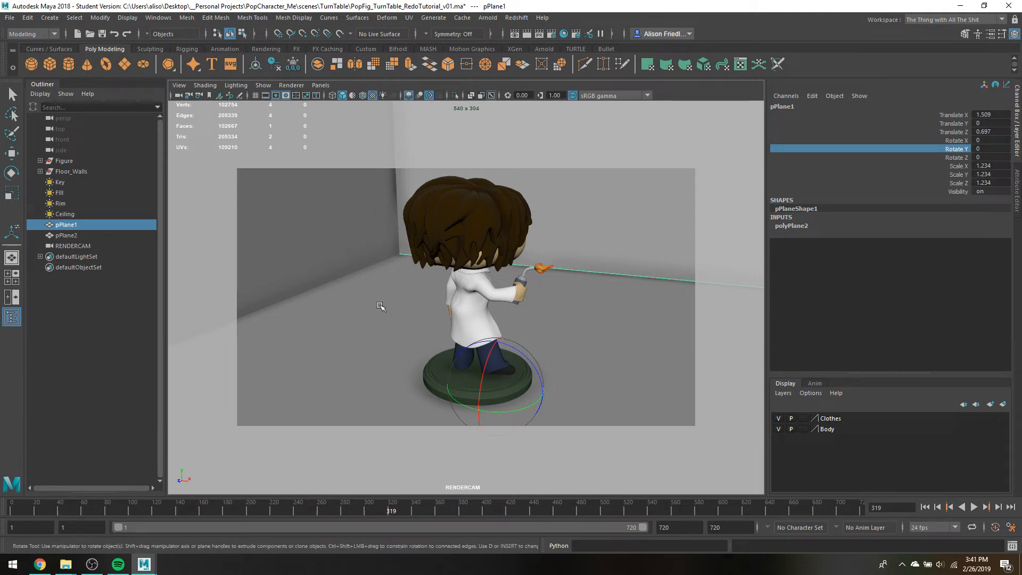
{"action": "right_click", "coordinate": [436, 510]}
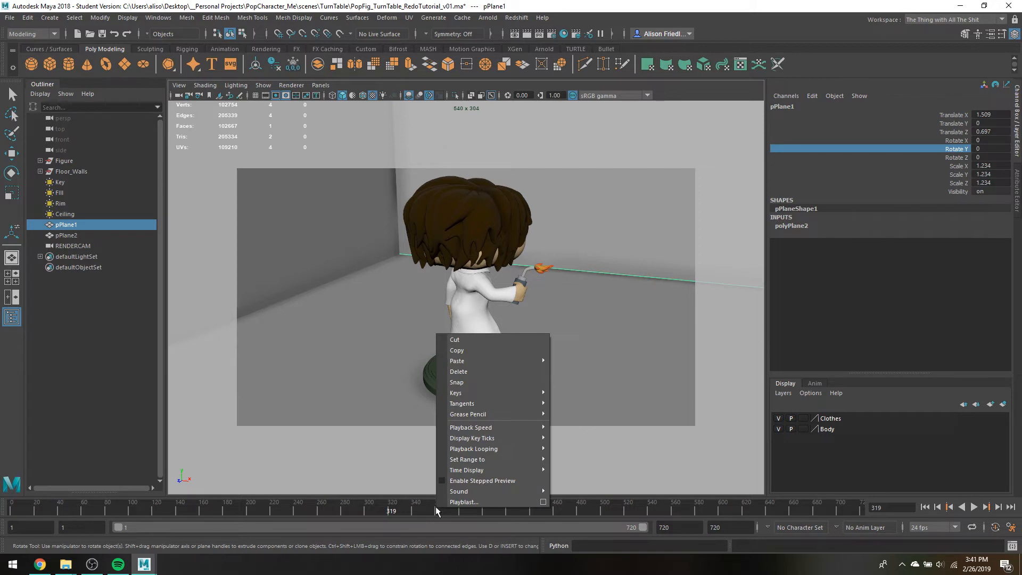
{"action": "mouse_move", "coordinate": [525, 432]}
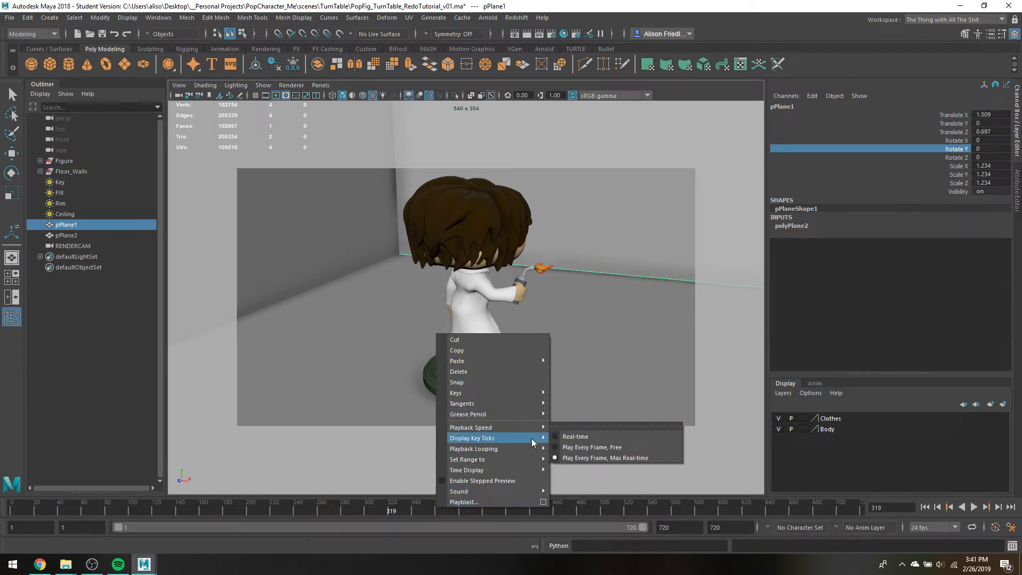
{"action": "left_click", "coordinate": [575, 448]}
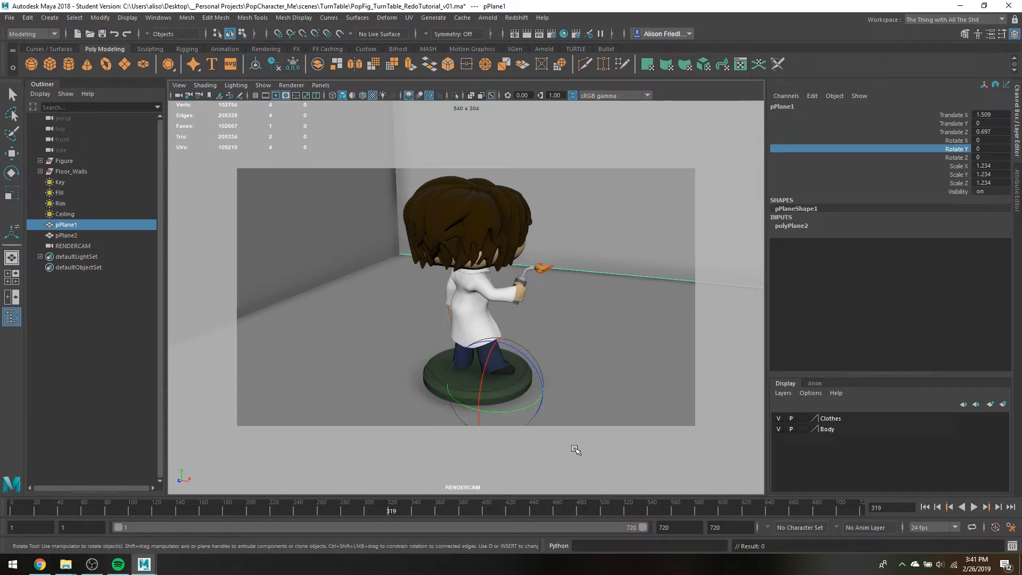
{"action": "right_click", "coordinate": [579, 502]}
{"action": "mouse_move", "coordinate": [687, 431]}
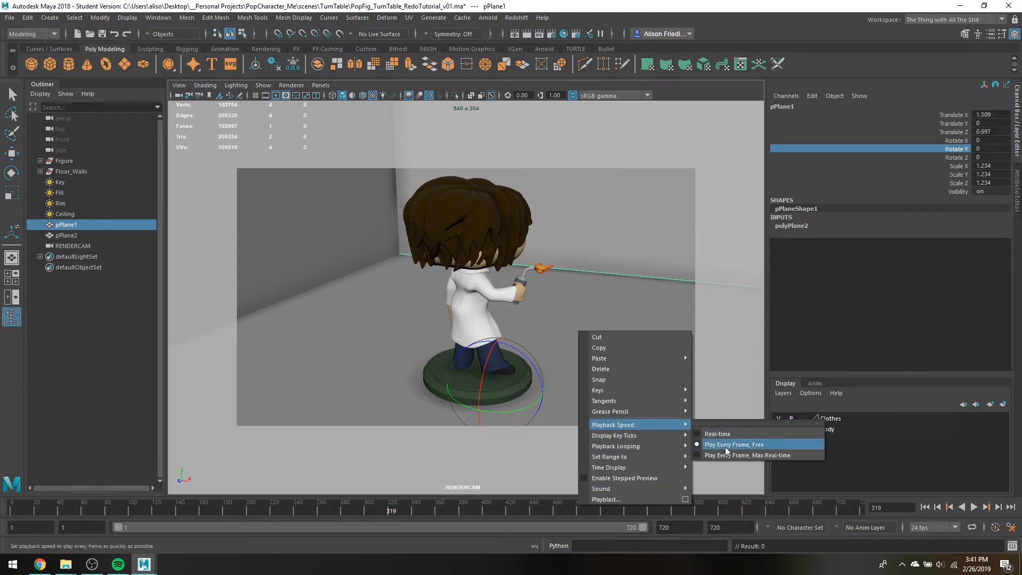
{"action": "left_click", "coordinate": [974, 506]}
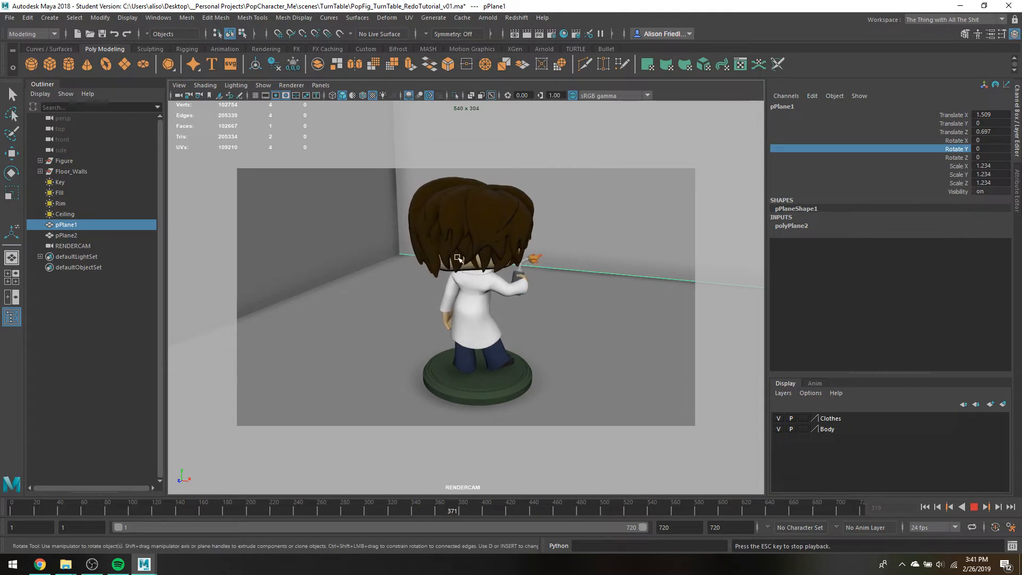
Switch the playback speed to Real-time during playback, check the rotation, and stop the animation
{"action": "right_click", "coordinate": [424, 508]}
{"action": "mouse_move", "coordinate": [497, 428]}
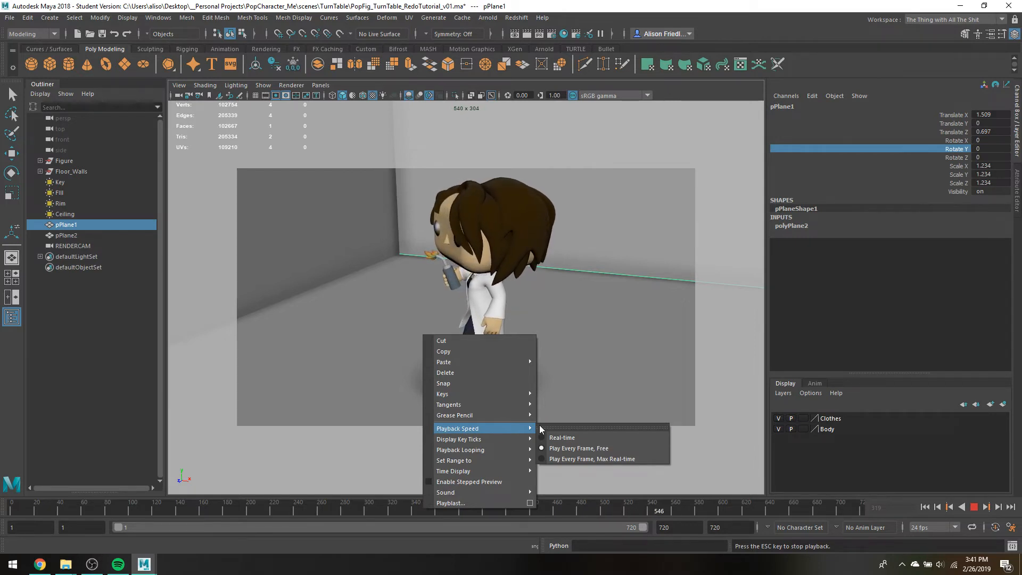
{"action": "left_click", "coordinate": [566, 439]}
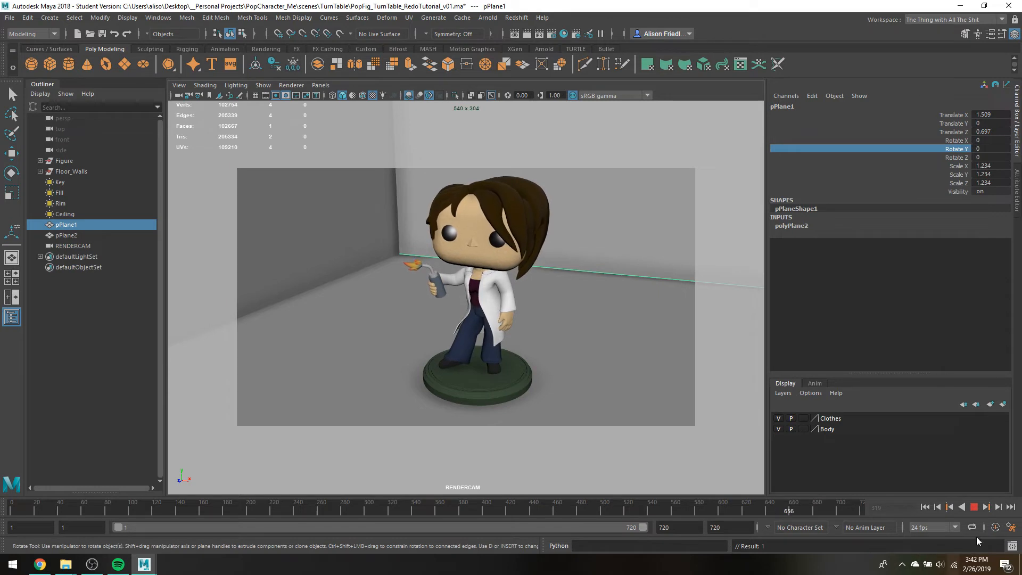
{"action": "left_click", "coordinate": [974, 507]}
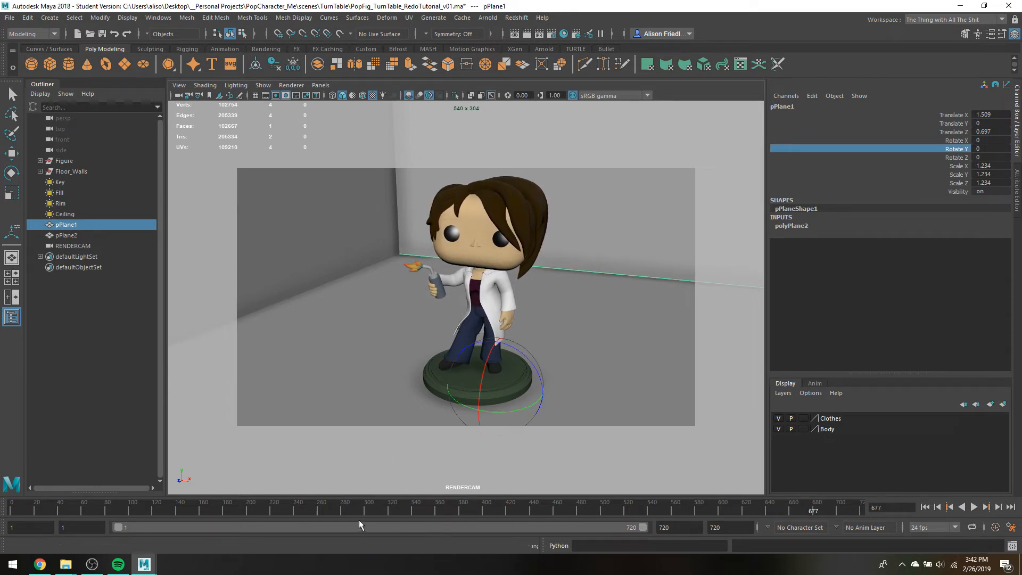
Set the timeline's playback speed to Play Every Frame, Max Real-time
{"action": "right_click", "coordinate": [523, 512]}
{"action": "mouse_move", "coordinate": [573, 429]}
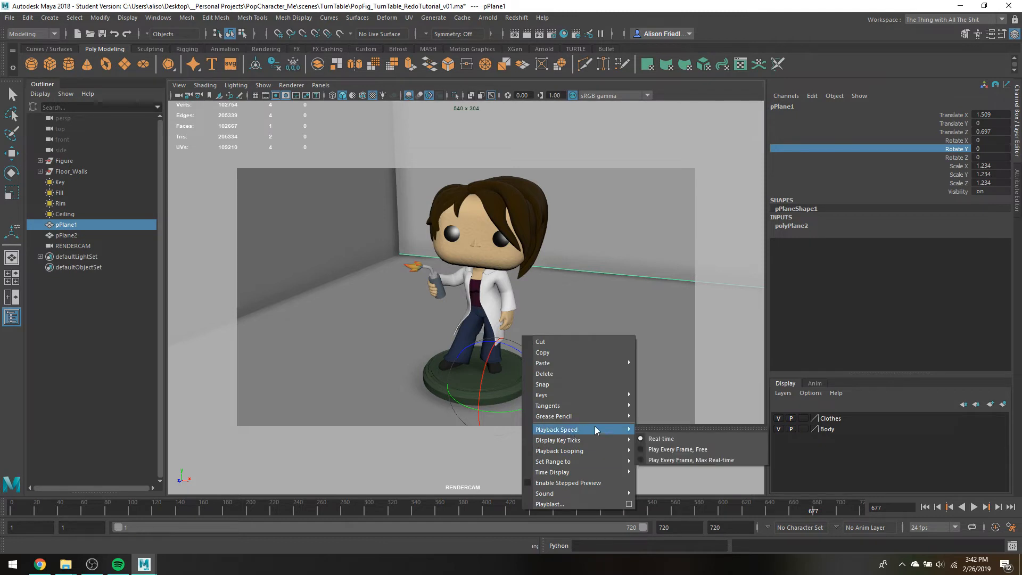
{"action": "left_click", "coordinate": [660, 461]}
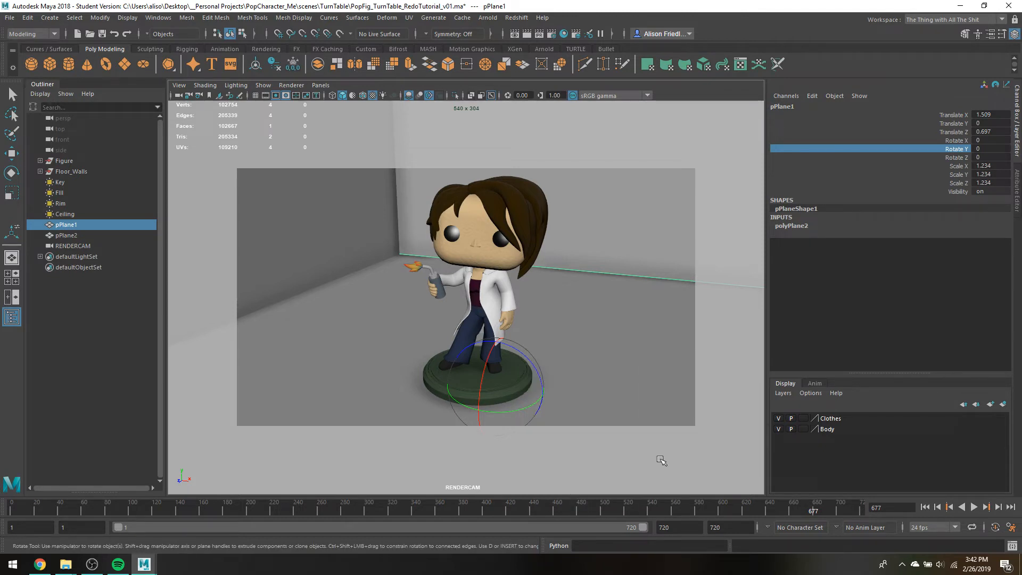
Open the Playblast options, move the dialog clear of the figure, and set the scale to 1.00
{"action": "right_click", "coordinate": [565, 507]}
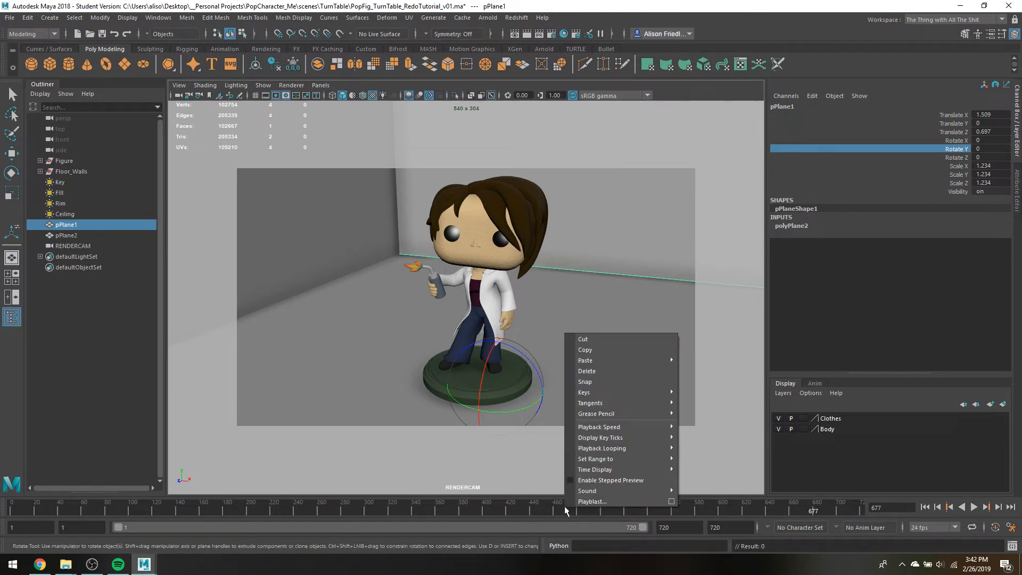
{"action": "left_click", "coordinate": [672, 502]}
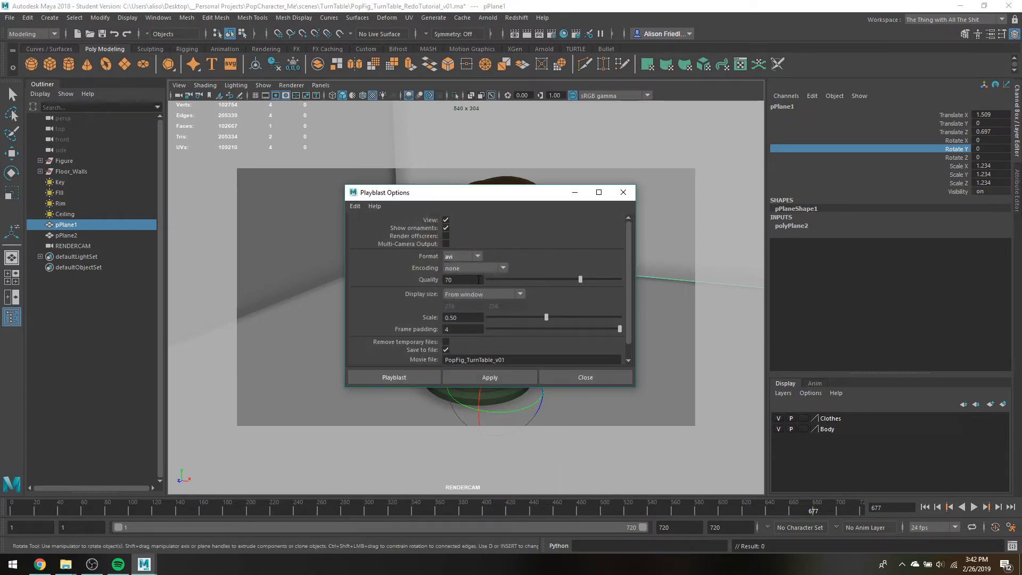
{"action": "left_click_drag", "start_coordinate": [439, 192], "coordinate": [201, 108]}
{"action": "left_click", "coordinate": [254, 210]}
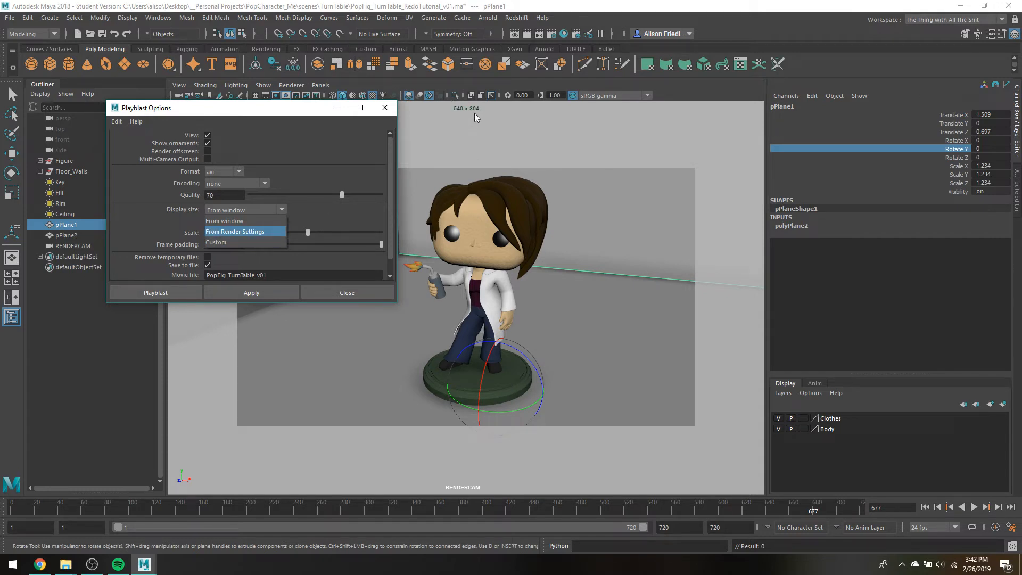
{"action": "left_click", "coordinate": [339, 220]}
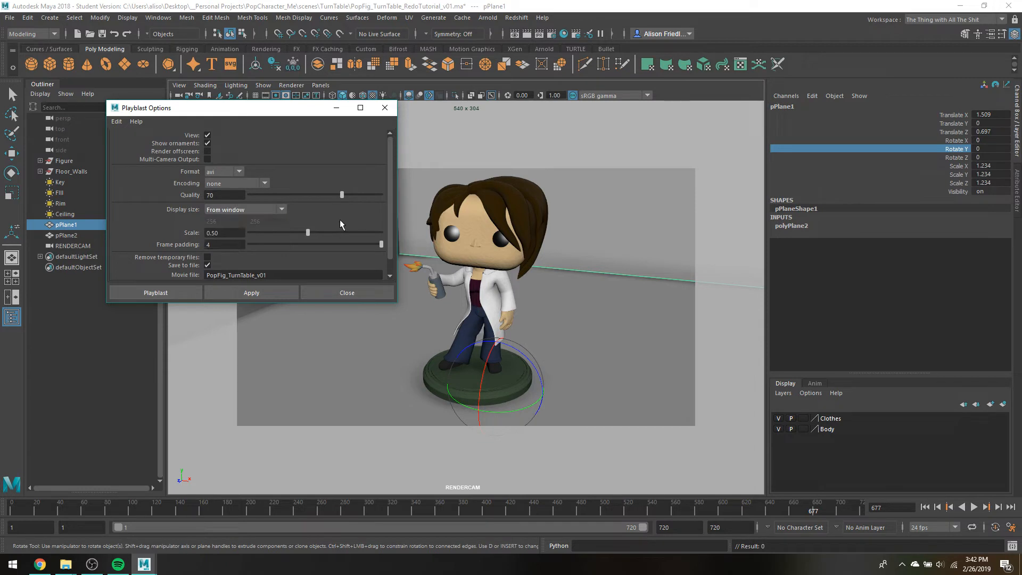
{"action": "left_click", "coordinate": [225, 234]}
{"action": "type", "text": "1"}
{"action": "key", "text": "Tab"}
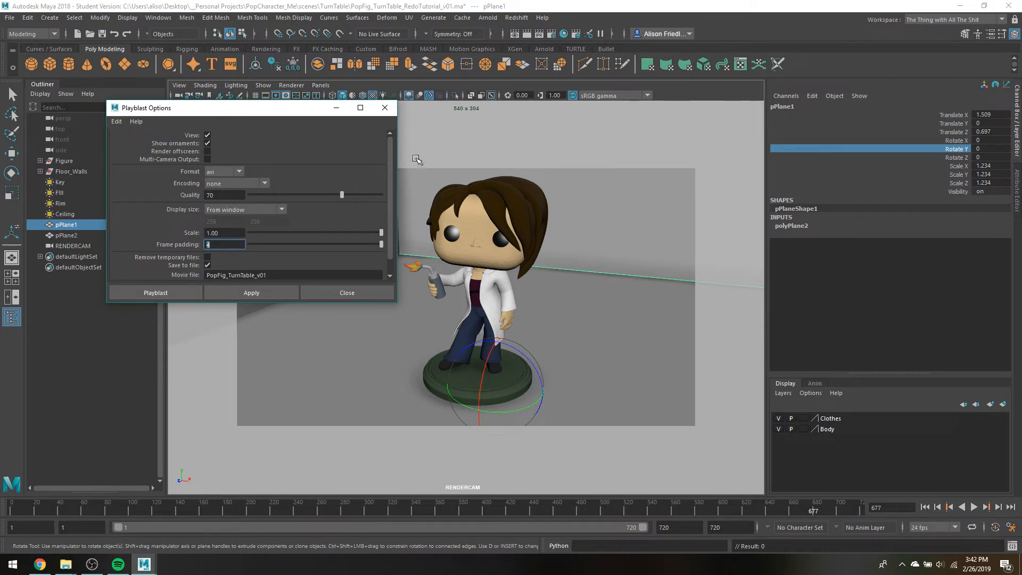
Set the playblast display size to From Render Settings and bring the movie file setting into view
{"action": "left_click", "coordinate": [239, 209]}
{"action": "left_click", "coordinate": [237, 227]}
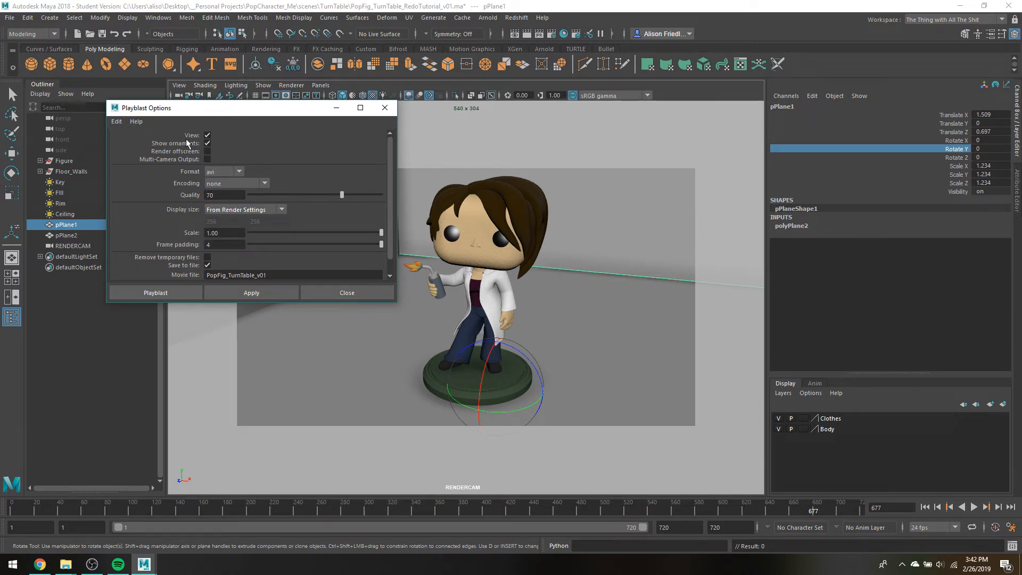
{"action": "left_click", "coordinate": [235, 235]}
{"action": "scroll", "coordinate": [234, 176], "scroll_direction": "down", "scroll_amount": 1}
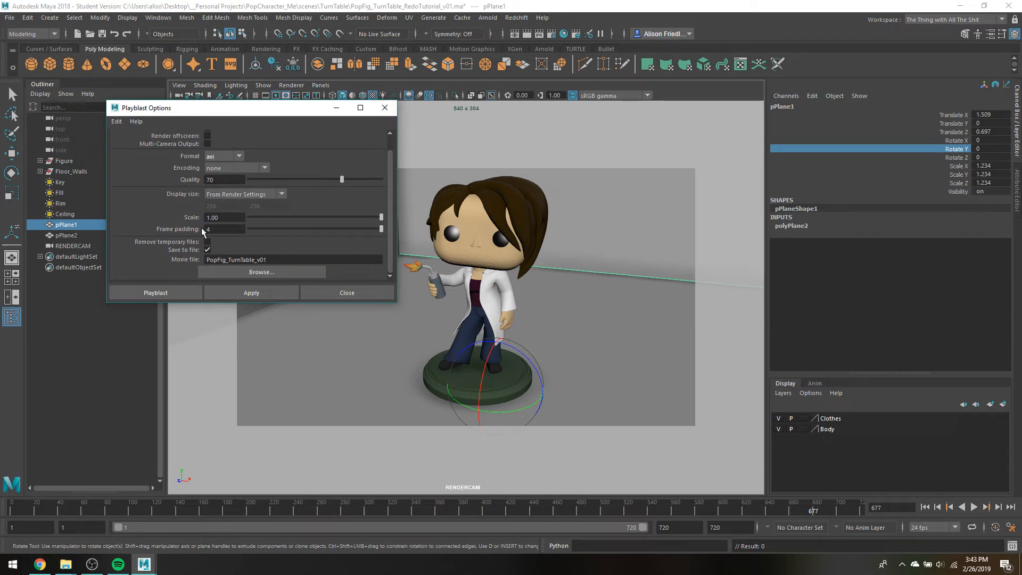
Set the playblast display size to From Window and run the playblast to the movie file PopFig_TurnTable_v01
{"action": "left_click", "coordinate": [275, 261]}
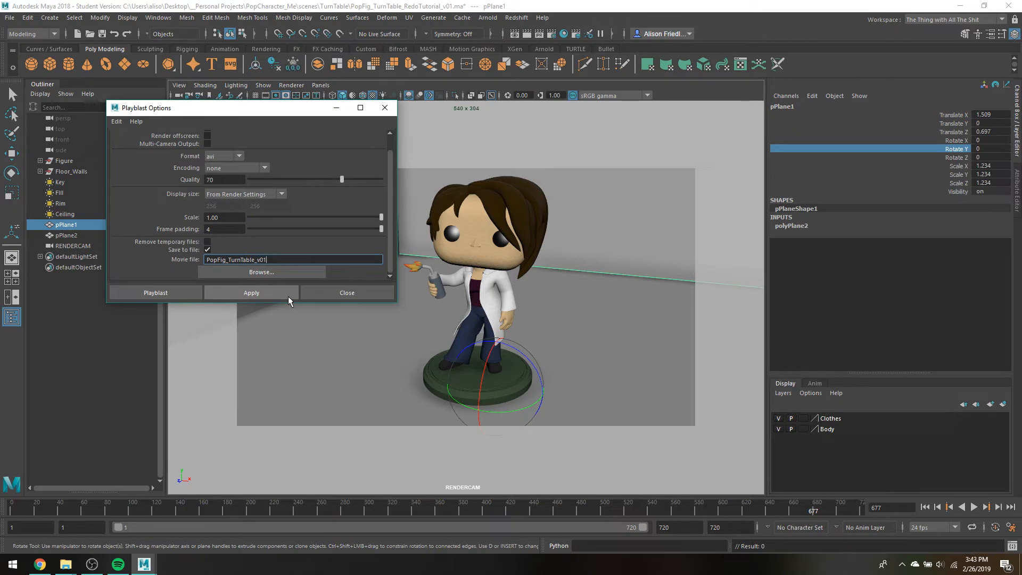
{"action": "left_click", "coordinate": [253, 195]}
{"action": "left_click", "coordinate": [248, 213]}
{"action": "left_click", "coordinate": [248, 293]}
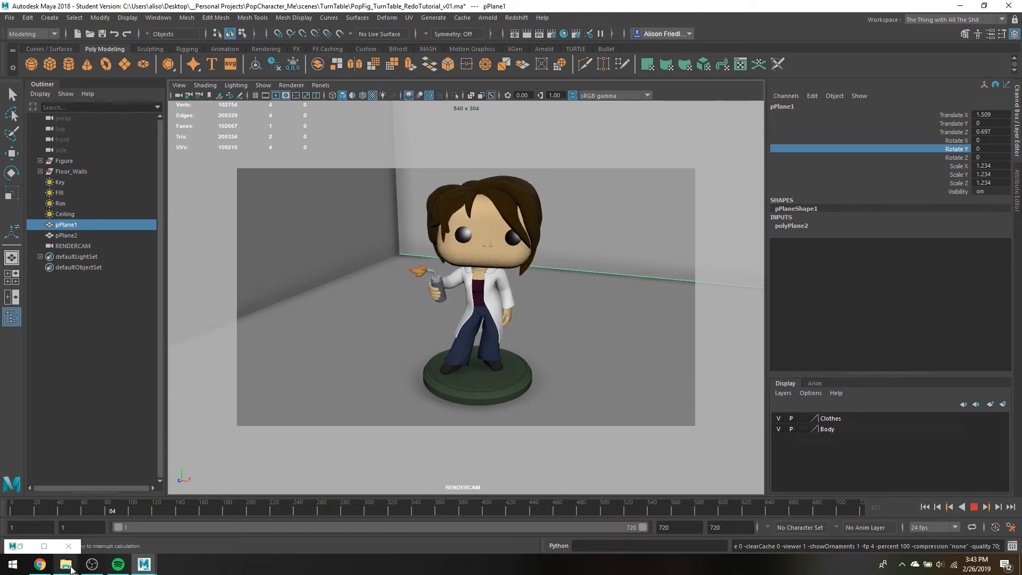
In File Explorer, open the movies folder inside PopCharacter_Me to locate the playblast file
{"action": "mouse_move", "coordinate": [71, 568]}
{"action": "left_click", "coordinate": [46, 514]}
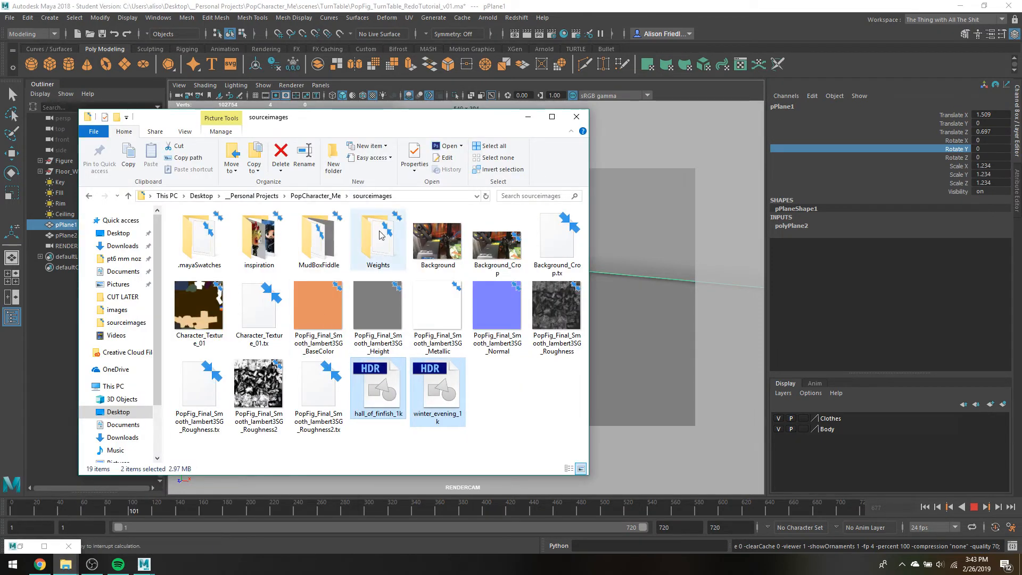
{"action": "left_click", "coordinate": [309, 197]}
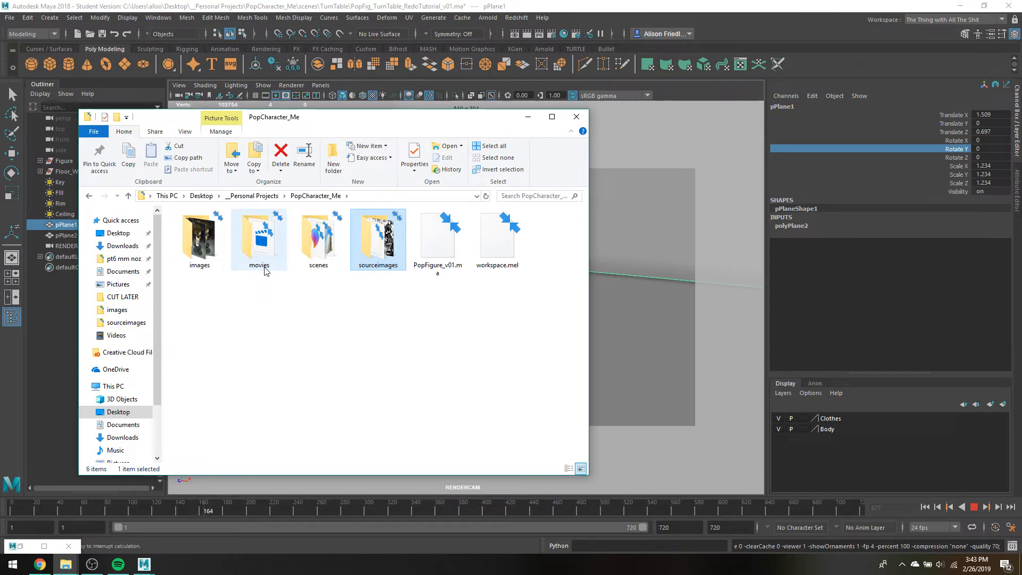
{"action": "mouse_move", "coordinate": [265, 272]}
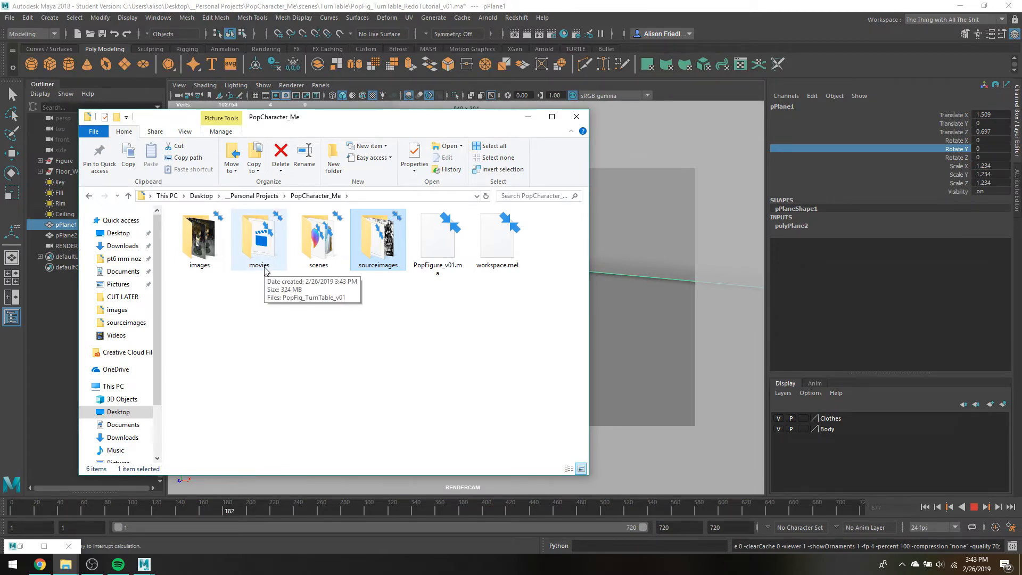
{"action": "double_click", "coordinate": [266, 269]}
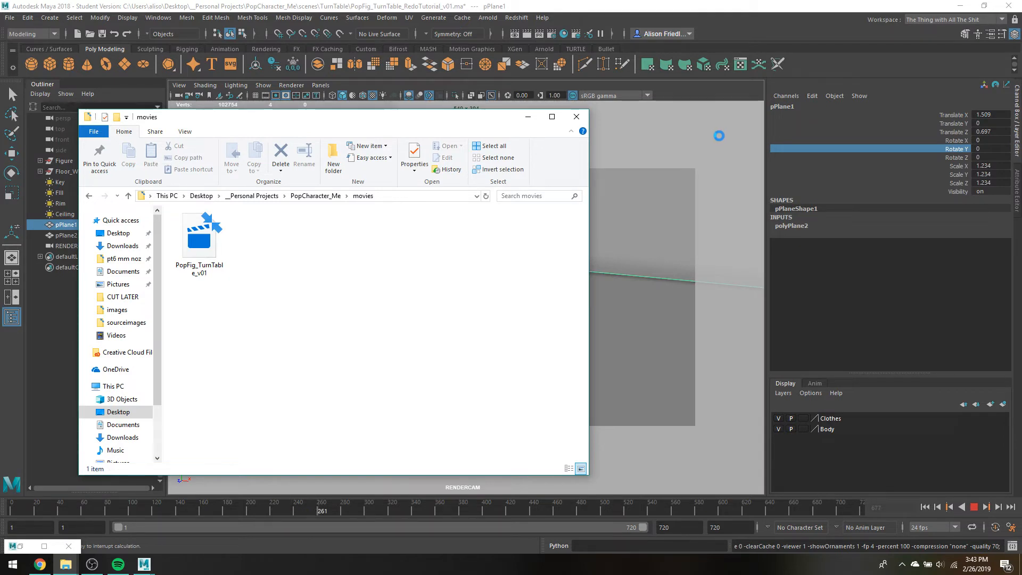
{"action": "key", "text": "XF86AudioRaiseVolume"}
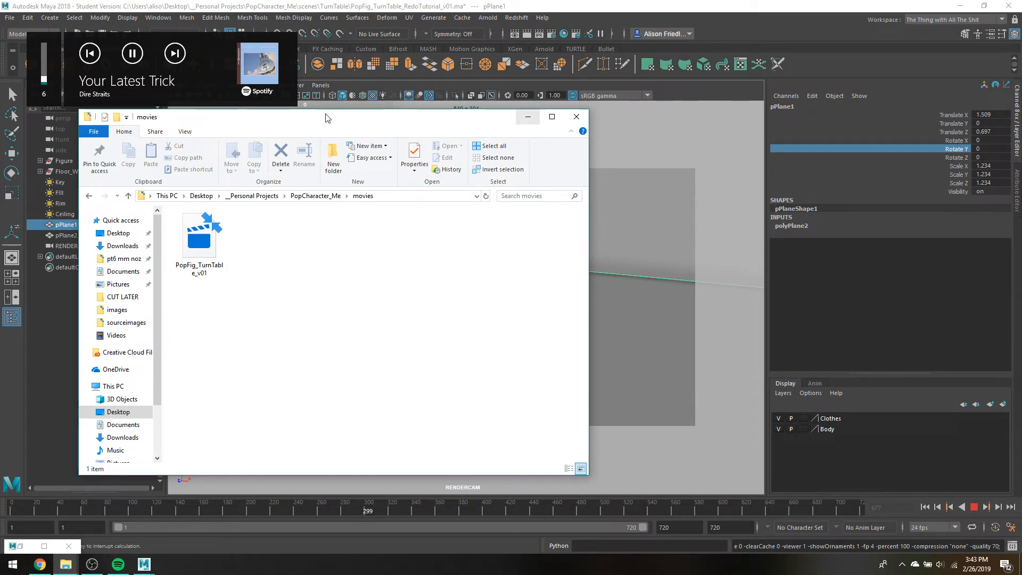
{"action": "left_click_drag", "start_coordinate": [301, 127], "coordinate": [266, 126]}
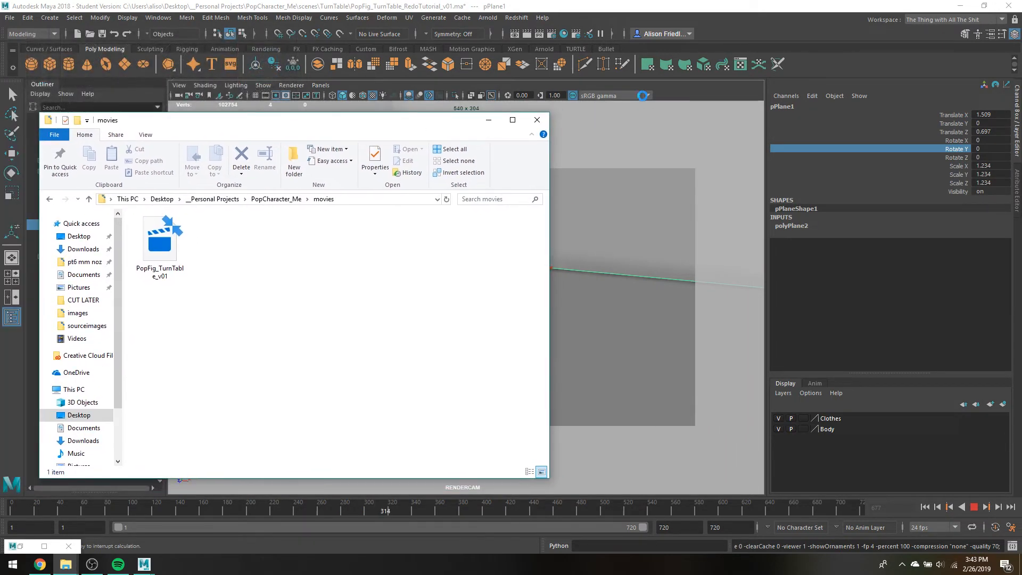
Return to Maya and interrupt the playblast, look over the partial PopFig_TurnTable_v01 movie, and close the player
{"action": "left_click", "coordinate": [833, 78]}
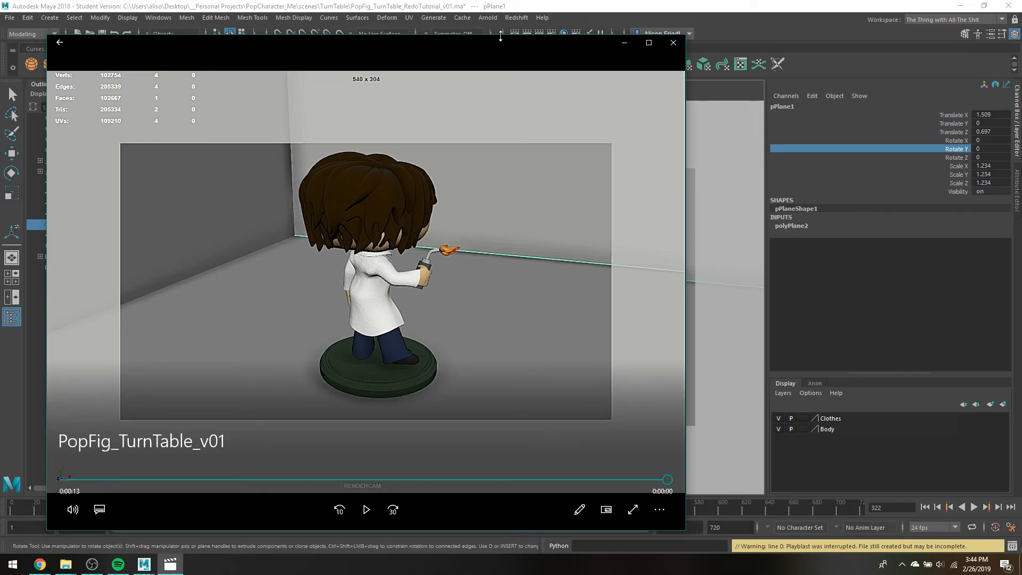
{"action": "left_click_drag", "start_coordinate": [501, 36], "coordinate": [761, 92]}
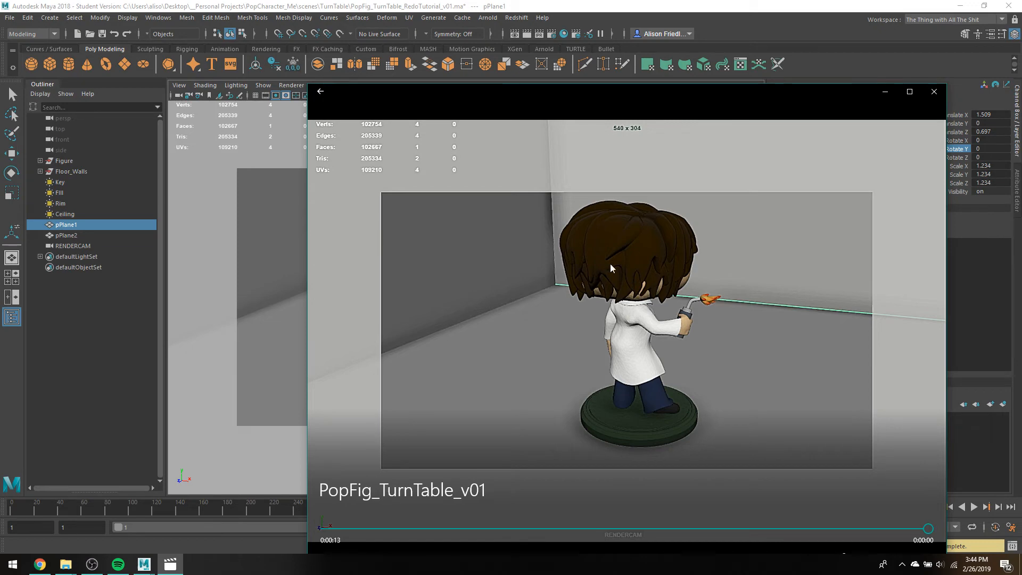
{"action": "left_click", "coordinate": [933, 92]}
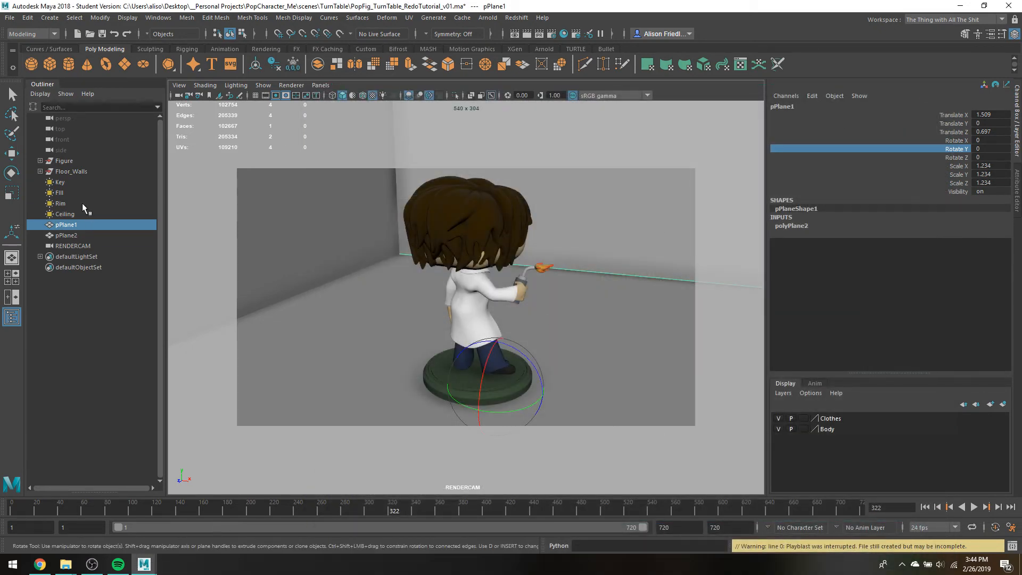
Move the Figure group's final rotation keyframe to frame 360 and set the animation end frame to 360
{"action": "left_click", "coordinate": [62, 162]}
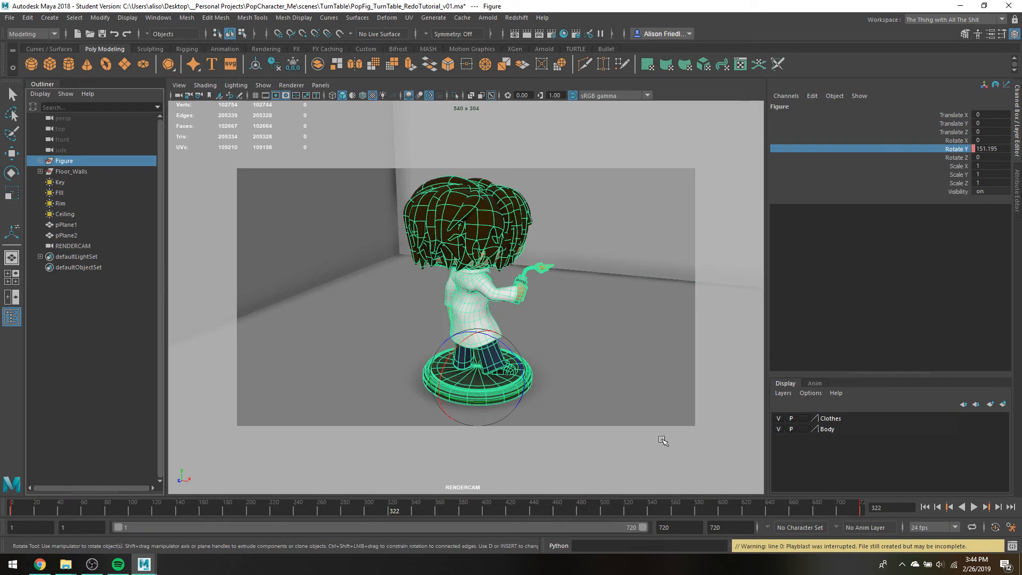
{"action": "left_click", "coordinate": [863, 512]}
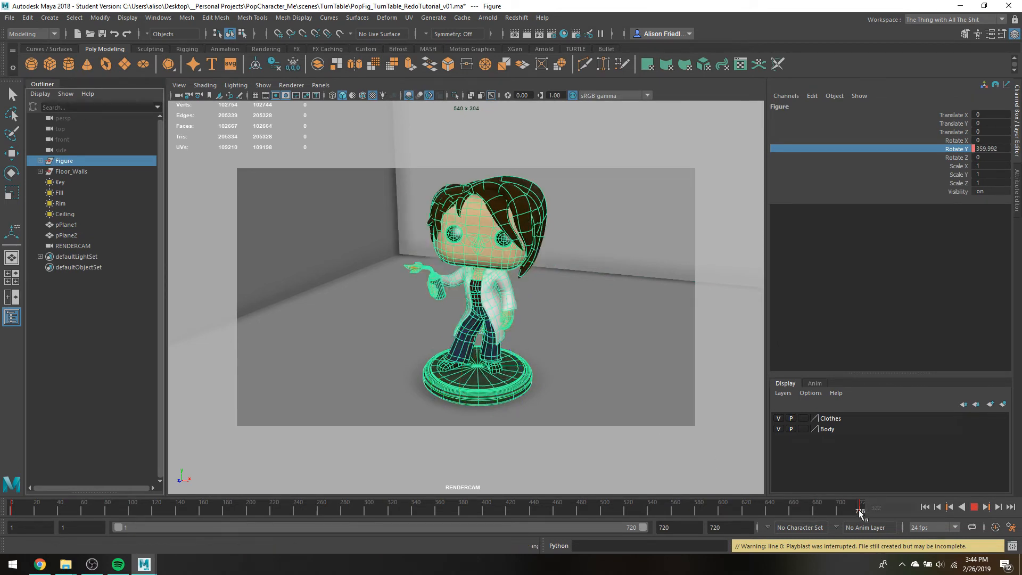
{"action": "mouse_move", "coordinate": [863, 510]}
{"action": "left_mouse_down"}
{"action": "mouse_move", "coordinate": [440, 506]}
{"action": "mouse_move", "coordinate": [435, 519]}
{"action": "left_mouse_up"}
{"action": "double_click", "coordinate": [731, 527]}
{"action": "type", "text": "36"}
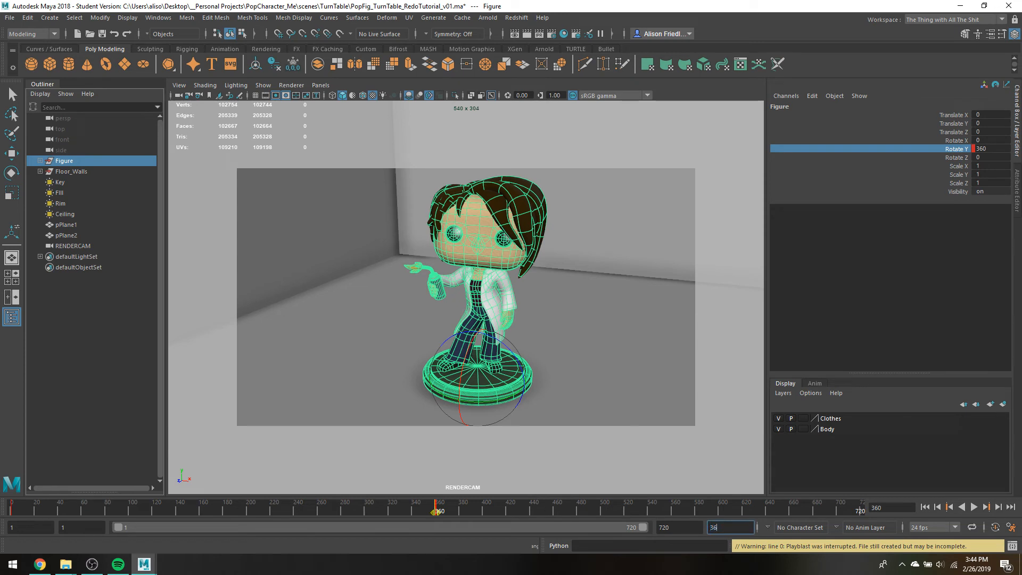
{"action": "type", "text": "0"}
{"action": "key", "text": "Return"}
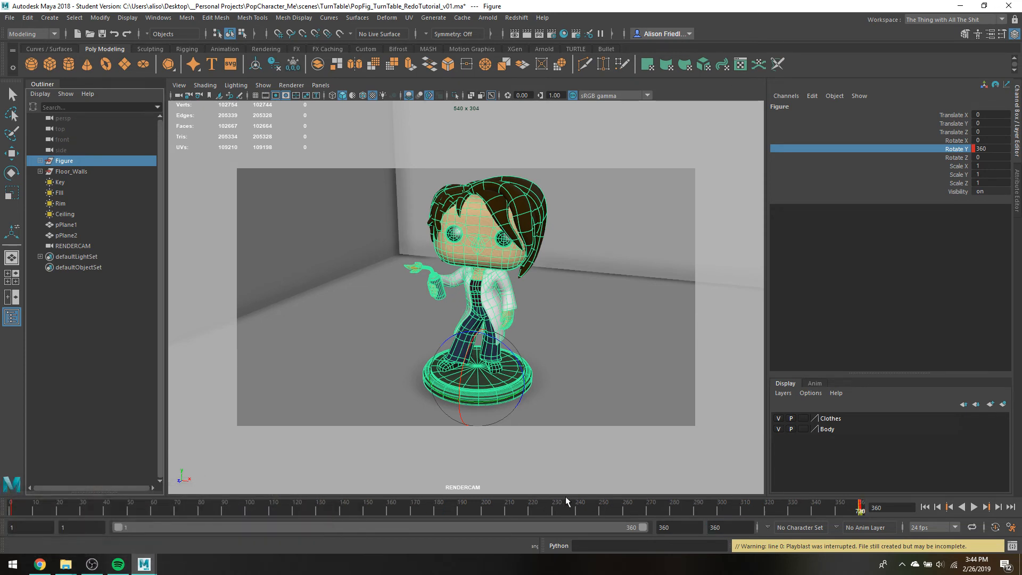
{"action": "left_click", "coordinate": [579, 510]}
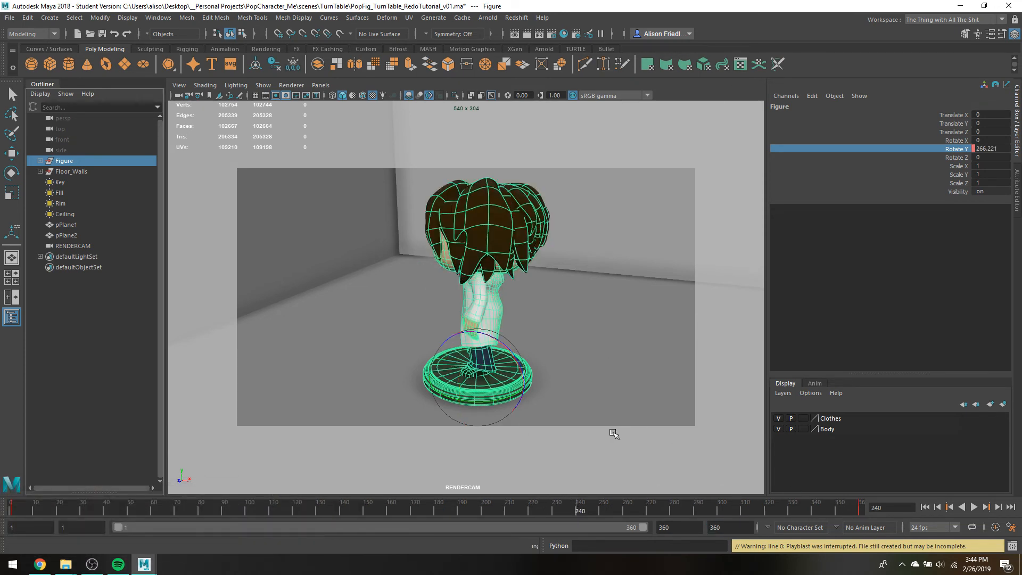
{"action": "left_click", "coordinate": [860, 511]}
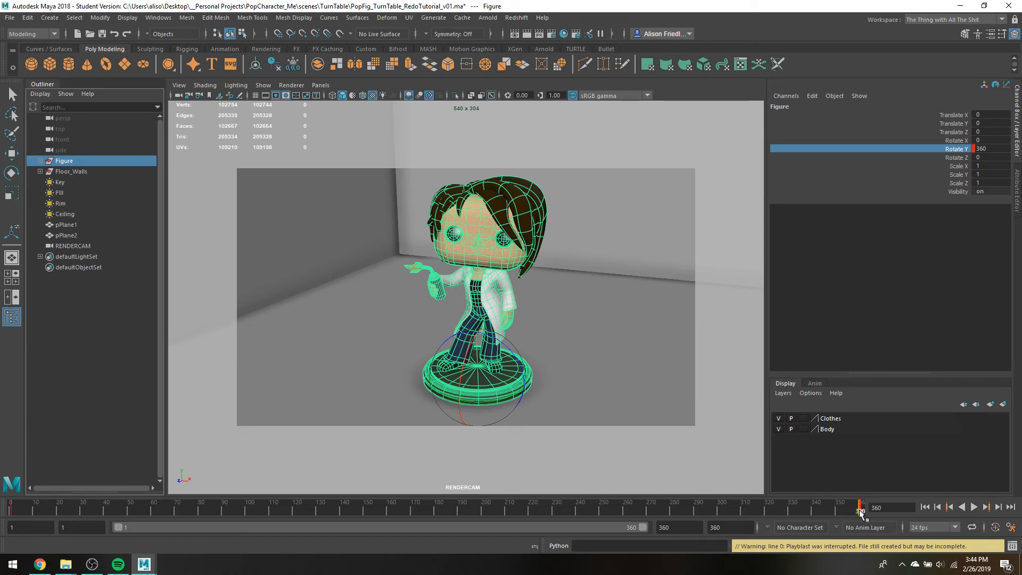
{"action": "mouse_move", "coordinate": [860, 509]}
{"action": "left_mouse_down"}
{"action": "mouse_move", "coordinate": [729, 489]}
{"action": "mouse_move", "coordinate": [453, 559]}
{"action": "mouse_move", "coordinate": [614, 511]}
{"action": "left_mouse_up"}
{"action": "key", "text": "ctrl+z"}
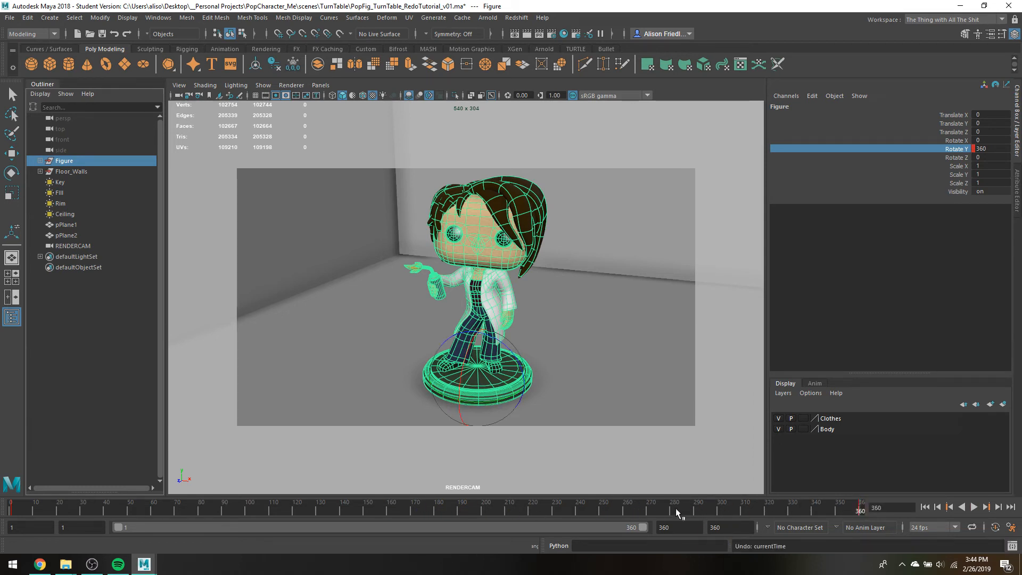
{"action": "left_click_drag", "start_coordinate": [392, 511], "coordinate": [429, 511], "text": "shift"}
{"action": "left_click_drag", "start_coordinate": [441, 511], "coordinate": [566, 513]}
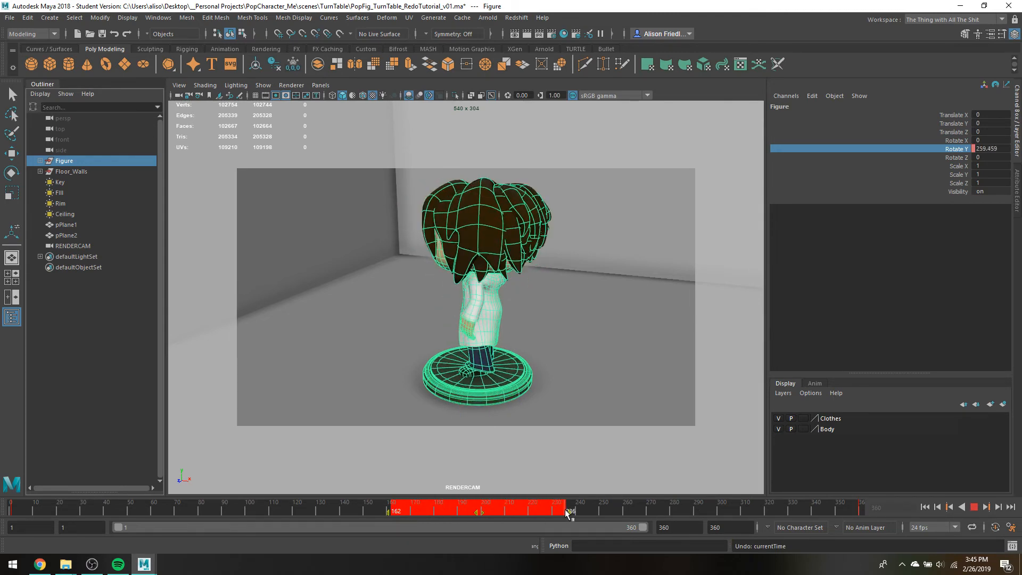
{"action": "left_click_drag", "start_coordinate": [483, 511], "coordinate": [431, 523]}
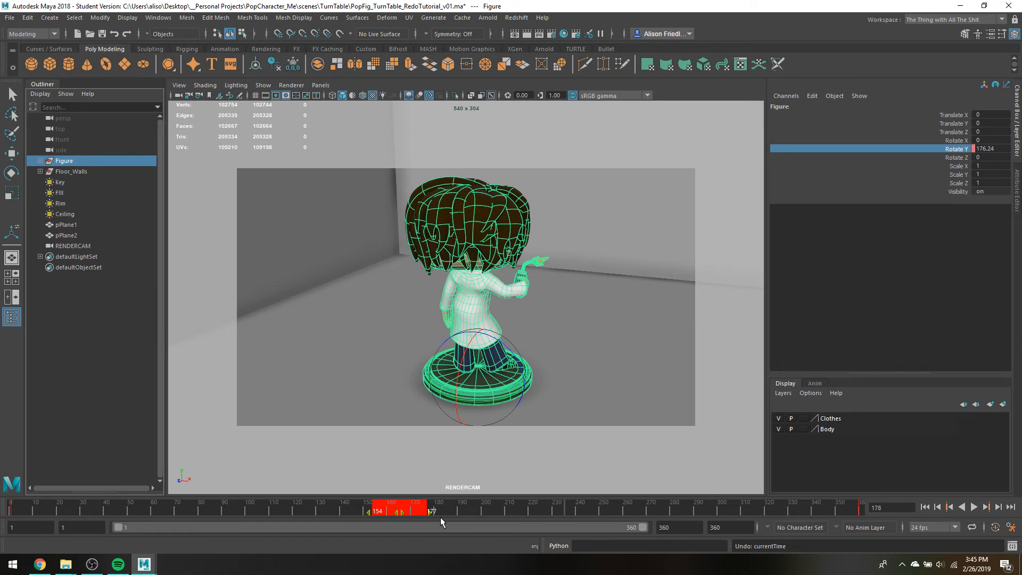
{"action": "key", "text": "ctrl+z"}
{"action": "key", "text": "ctrl+z"}
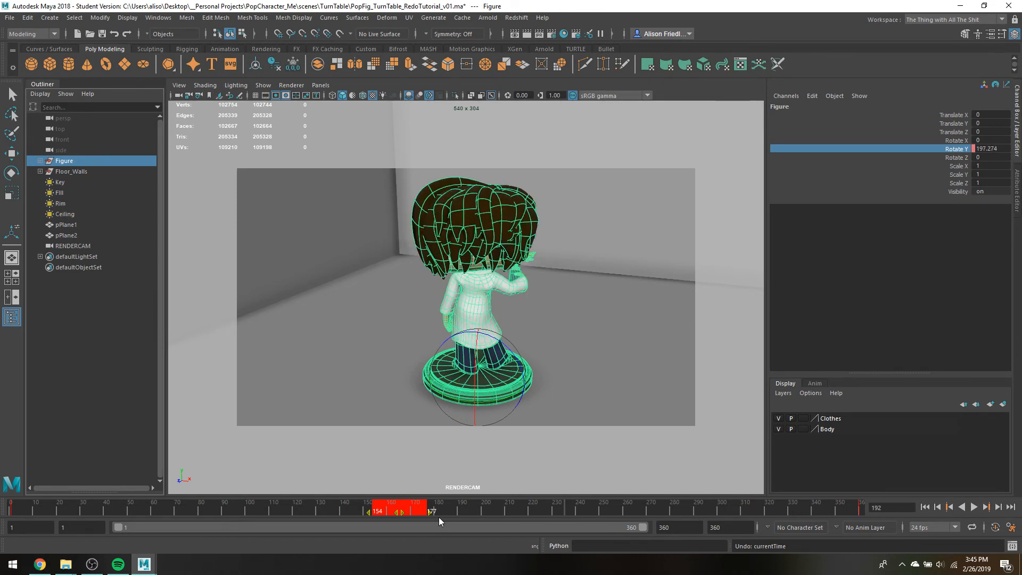
{"action": "key", "text": "ctrl+z"}
{"action": "key", "text": "ctrl+z"}
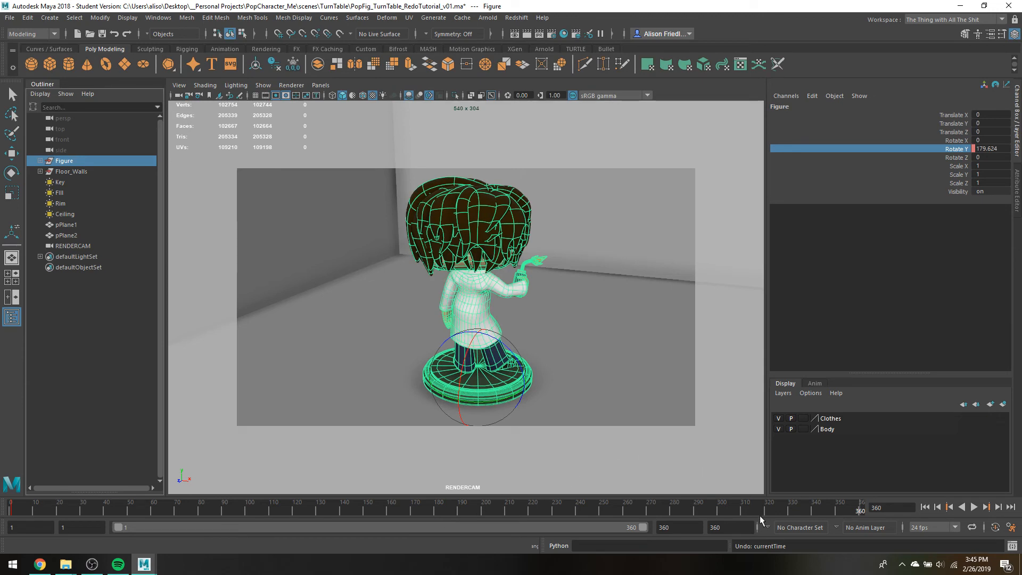
Set the Figure group's Rotate Y to 360 and key that channel at frame 360
{"action": "left_click", "coordinate": [987, 149]}
{"action": "type", "text": "360"}
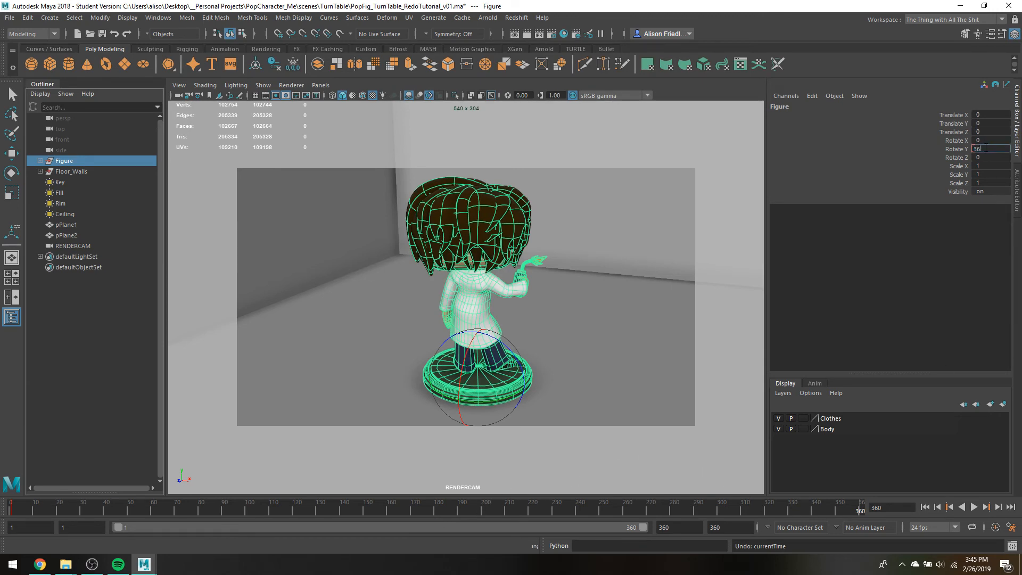
{"action": "key", "text": "Return"}
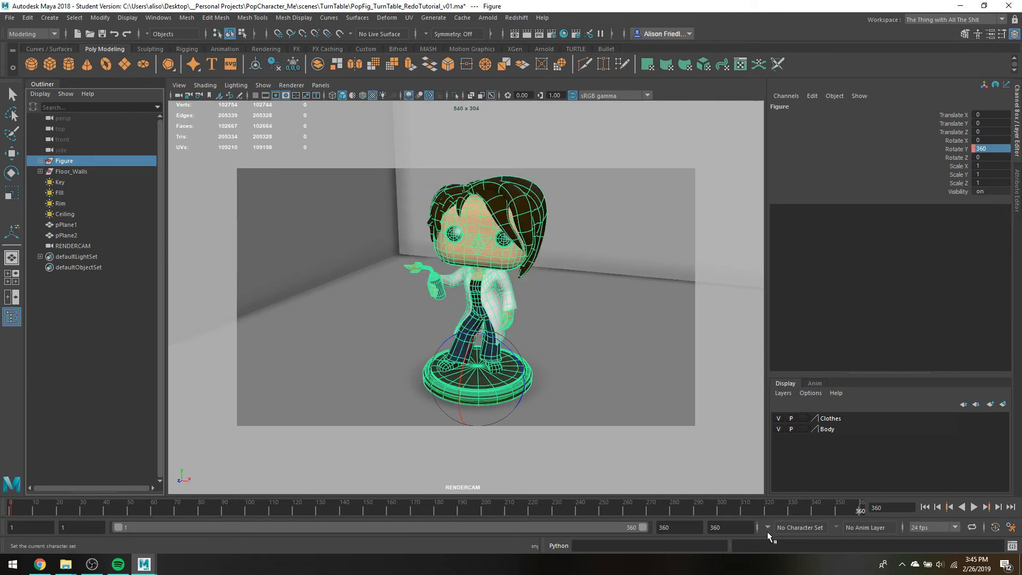
{"action": "left_click", "coordinate": [964, 150]}
{"action": "right_click", "coordinate": [962, 149]}
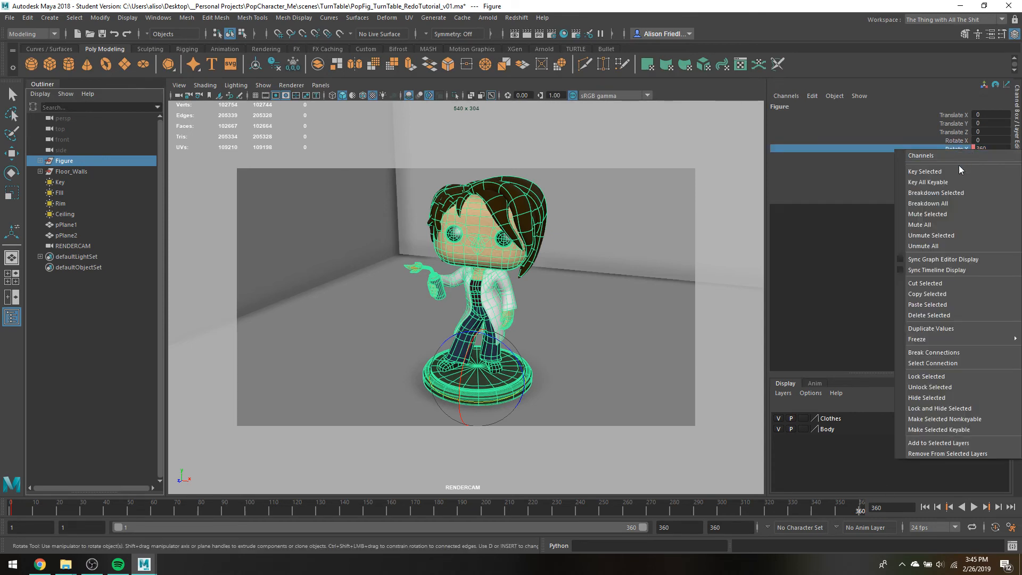
{"action": "left_click", "coordinate": [958, 169]}
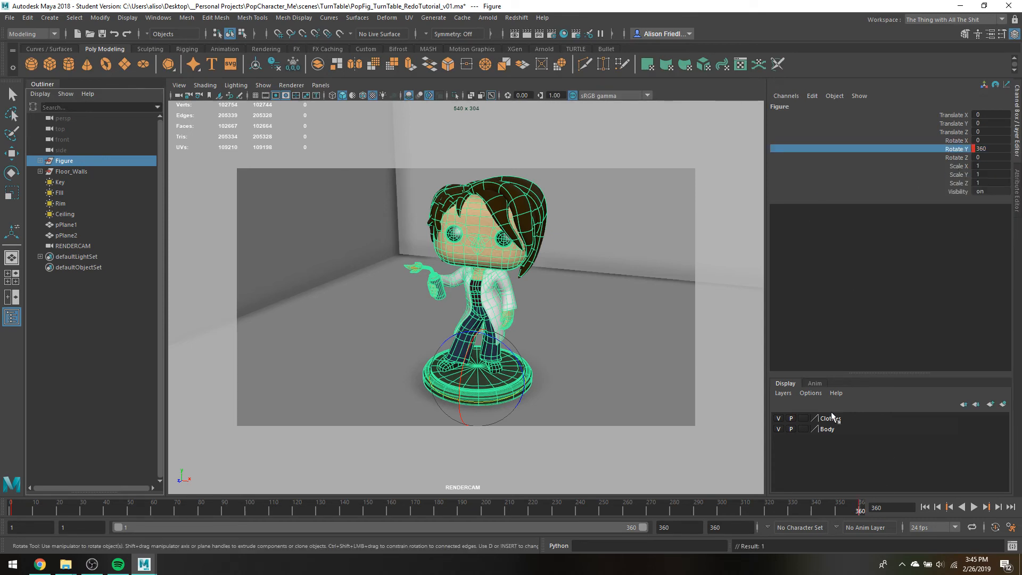
Play the turntable in the viewport with the Figure group deselected to review its rotation, and stop the playback
{"action": "left_click", "coordinate": [974, 507]}
{"action": "left_click", "coordinate": [673, 321]}
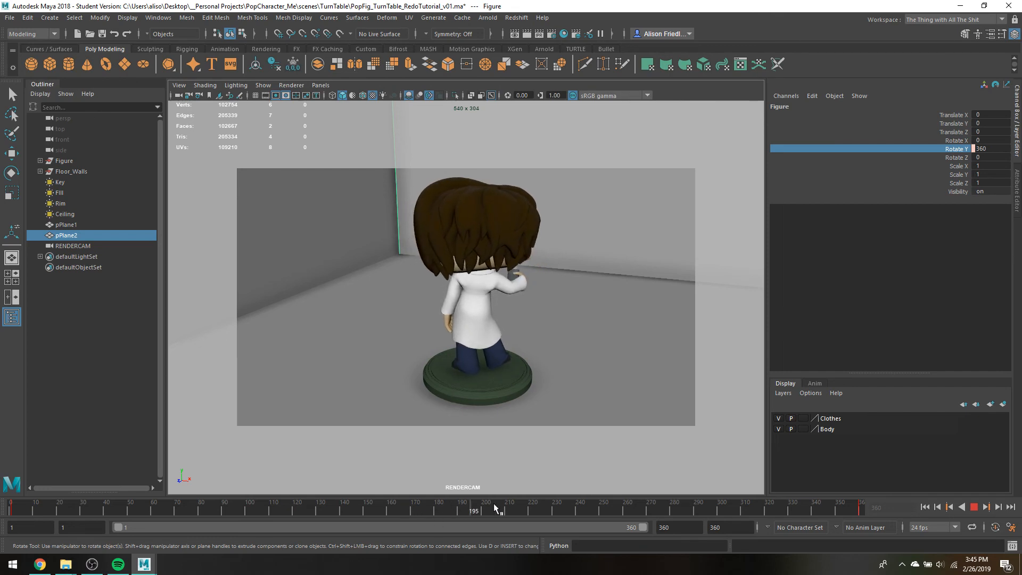
{"action": "left_click", "coordinate": [975, 507]}
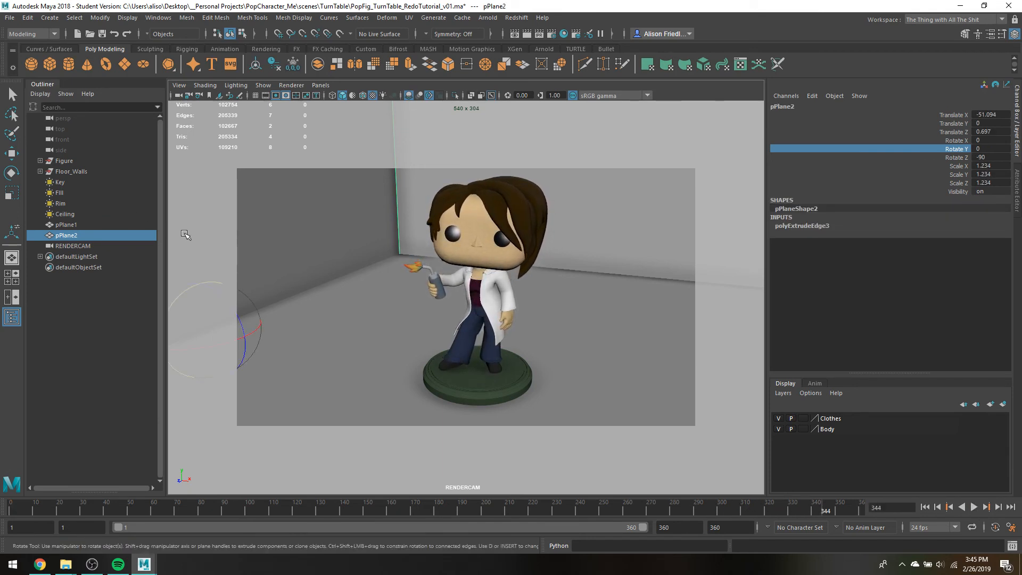
Open the Graph Editor beside the Outliner and display the Figure group's rotation curve
{"action": "left_click", "coordinate": [158, 19]}
{"action": "mouse_move", "coordinate": [215, 87]}
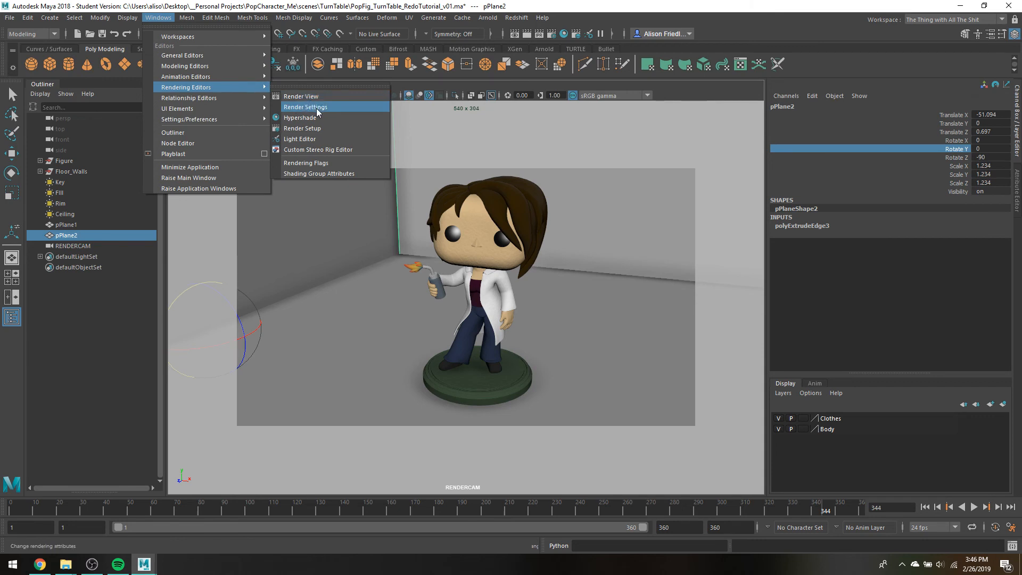
{"action": "mouse_move", "coordinate": [248, 80]}
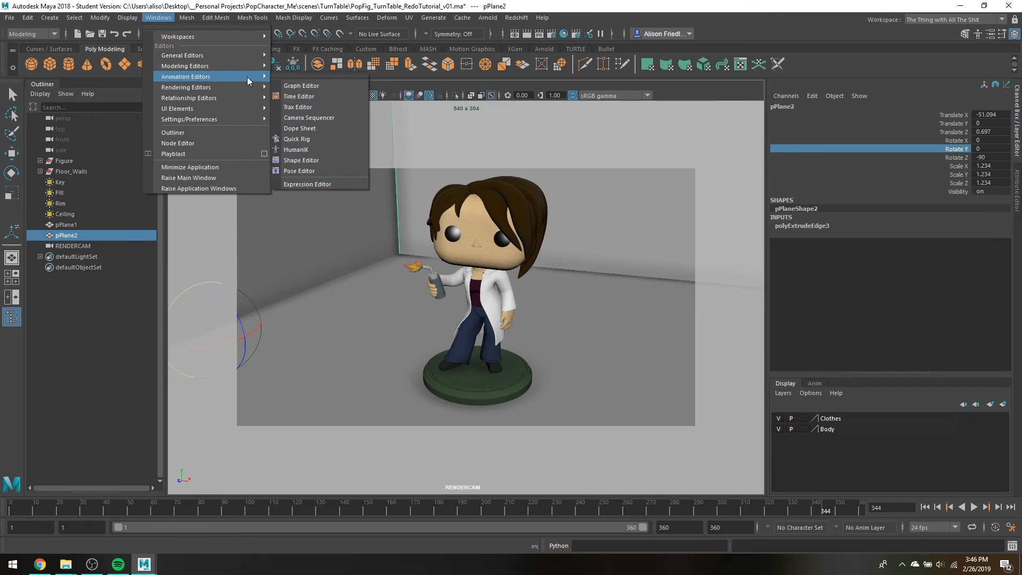
{"action": "left_click", "coordinate": [297, 89]}
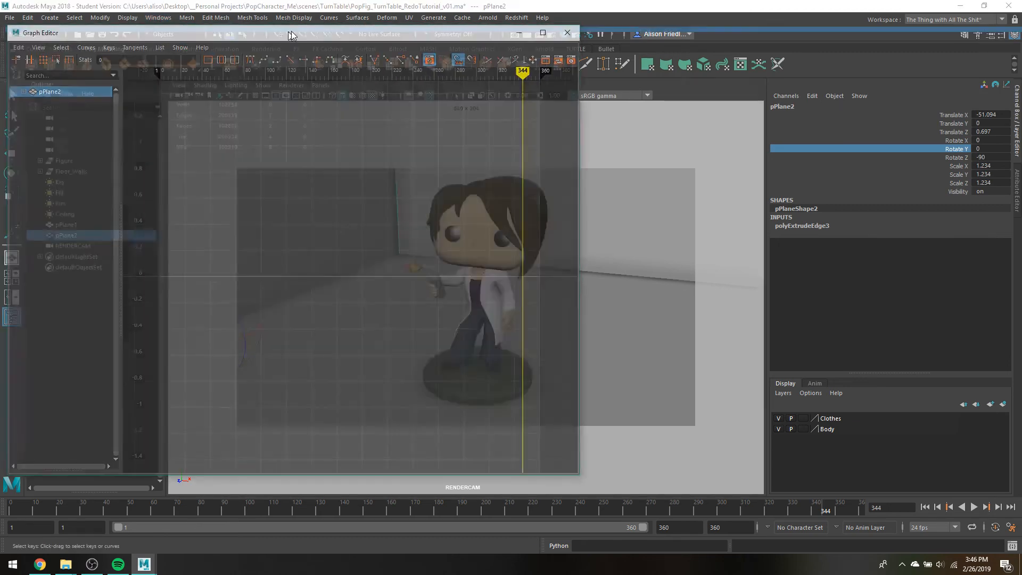
{"action": "left_click_drag", "start_coordinate": [441, 22], "coordinate": [646, 66]}
{"action": "left_click", "coordinate": [67, 161]}
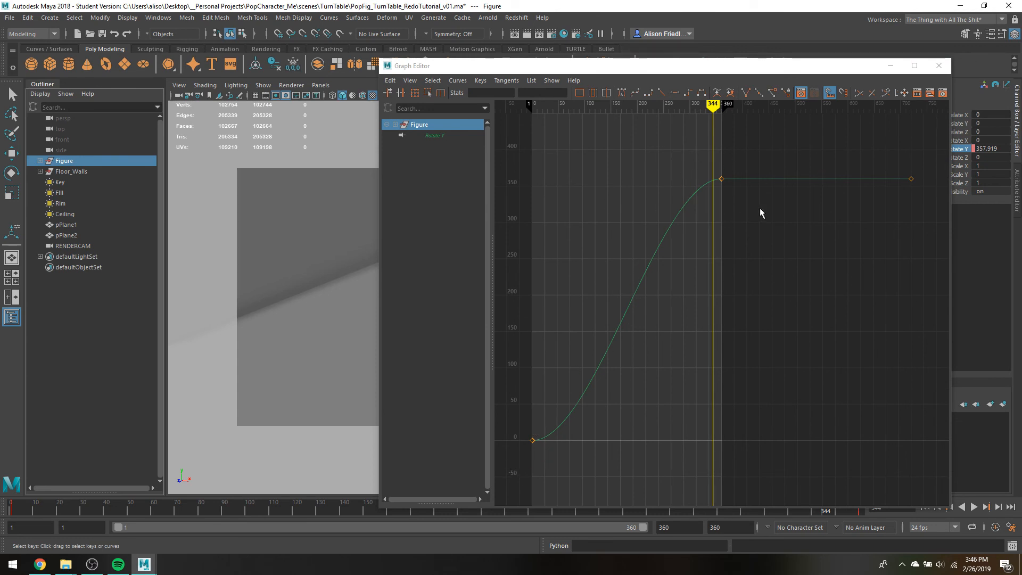
Delete the leftover Rotate Y key at frame 720 from the Figure group's animation curve
{"action": "left_click", "coordinate": [862, 149]}
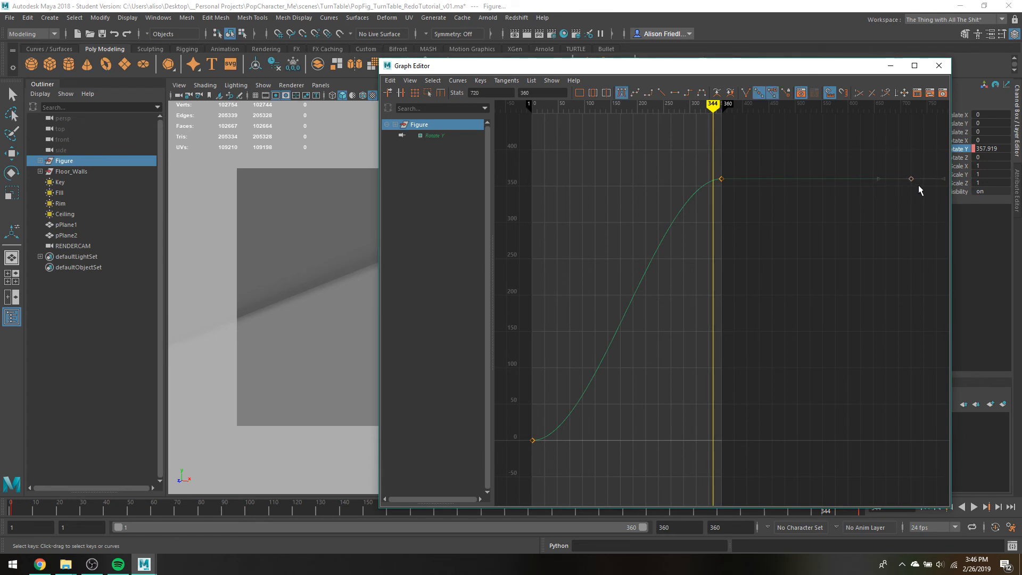
{"action": "left_click_drag", "start_coordinate": [873, 128], "coordinate": [937, 234]}
{"action": "key", "text": "Delete"}
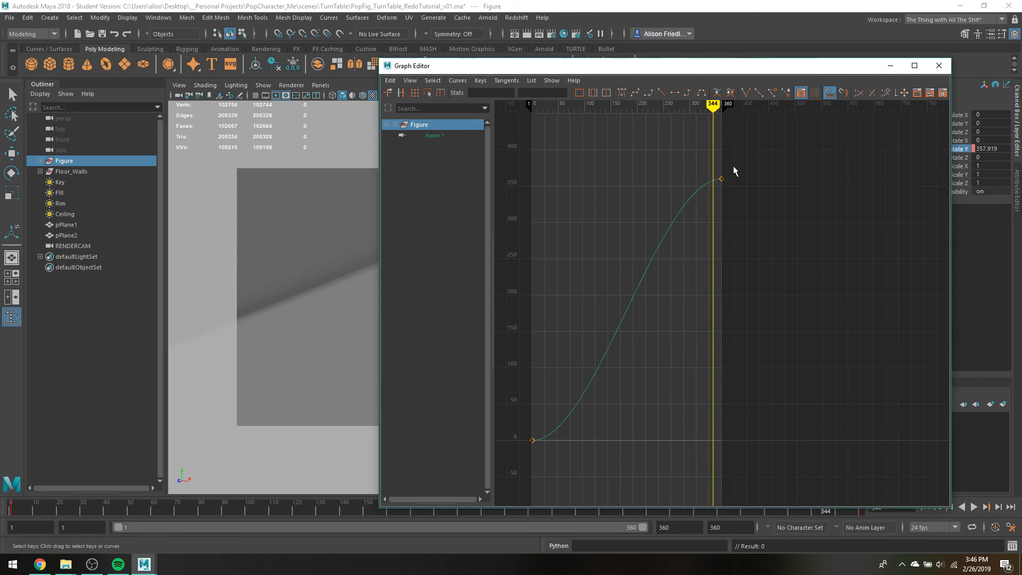
Give both remaining keys of the Figure's Rotate Y curve linear tangents and minimize the Graph Editor
{"action": "left_click_drag", "start_coordinate": [746, 168], "coordinate": [518, 454]}
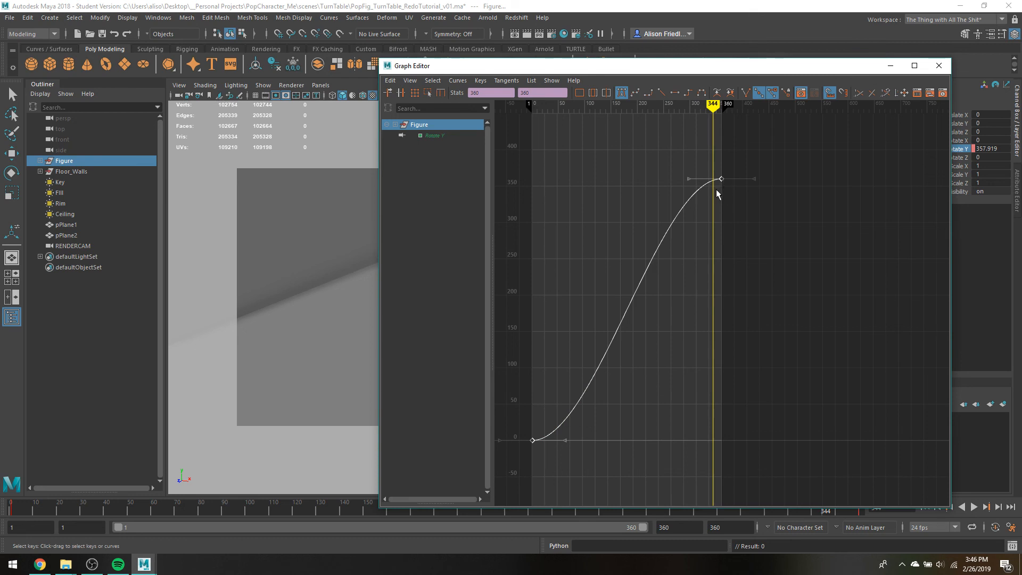
{"action": "mouse_move", "coordinate": [689, 179]}
{"action": "left_mouse_down"}
{"action": "mouse_move", "coordinate": [684, 162]}
{"action": "mouse_move", "coordinate": [678, 197]}
{"action": "mouse_move", "coordinate": [677, 175]}
{"action": "left_mouse_up"}
{"action": "key", "text": "ctrl+z"}
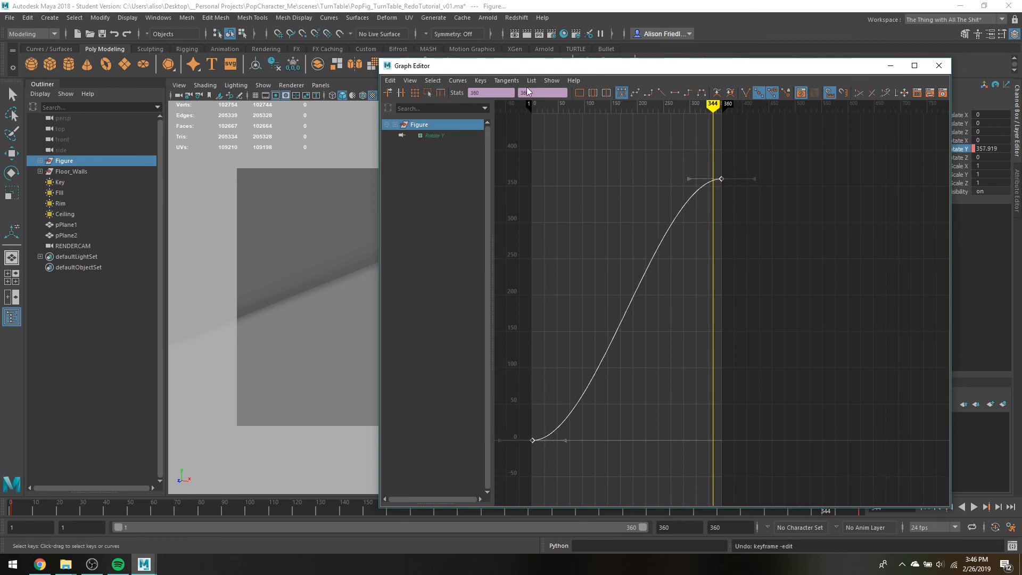
{"action": "left_click", "coordinate": [660, 95]}
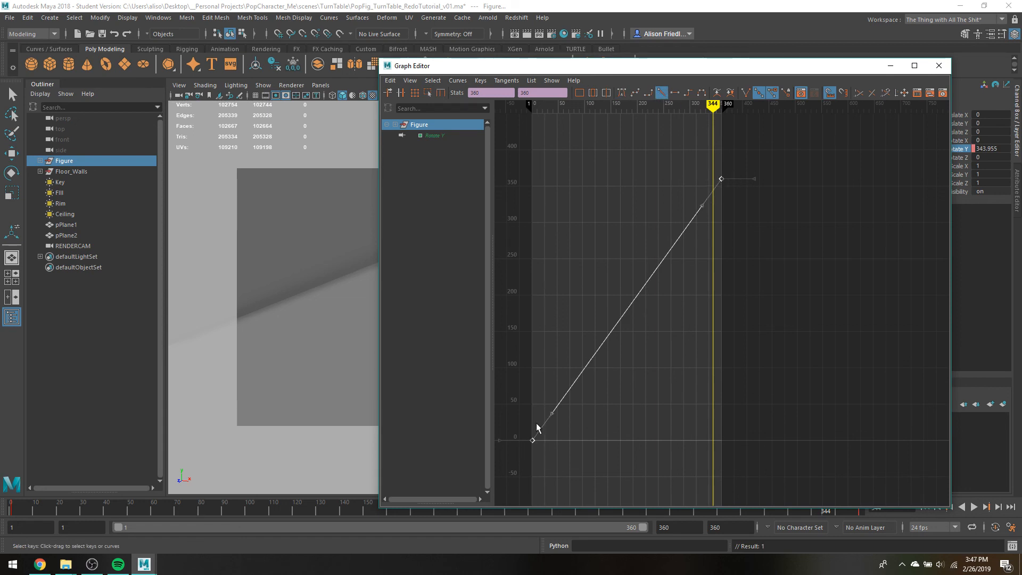
{"action": "left_click", "coordinate": [888, 70]}
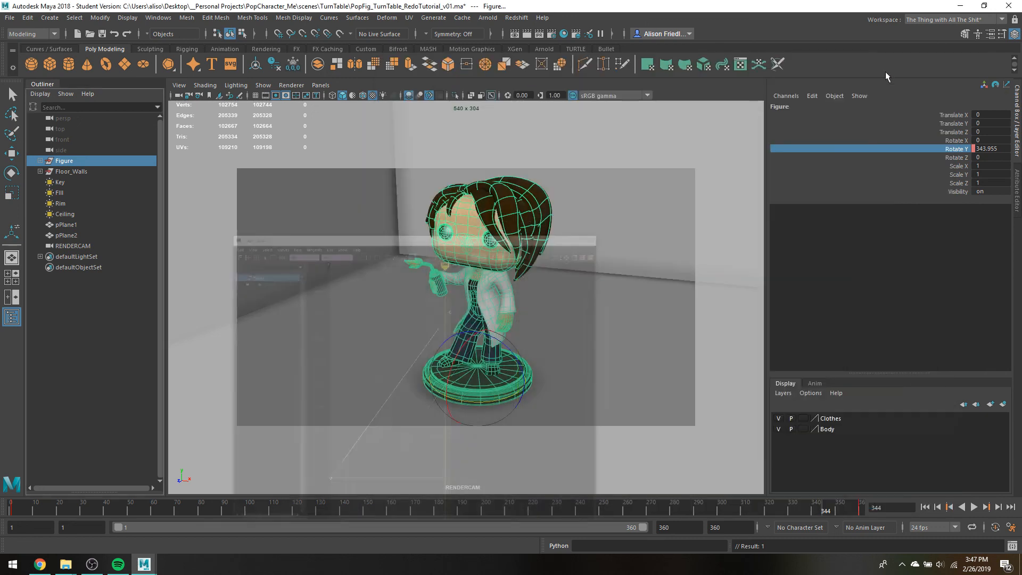
Play the animation with the wireframe selection off the figure to check for constant rotation speed, and stop it
{"action": "key", "text": "alt+v"}
{"action": "left_click", "coordinate": [586, 285]}
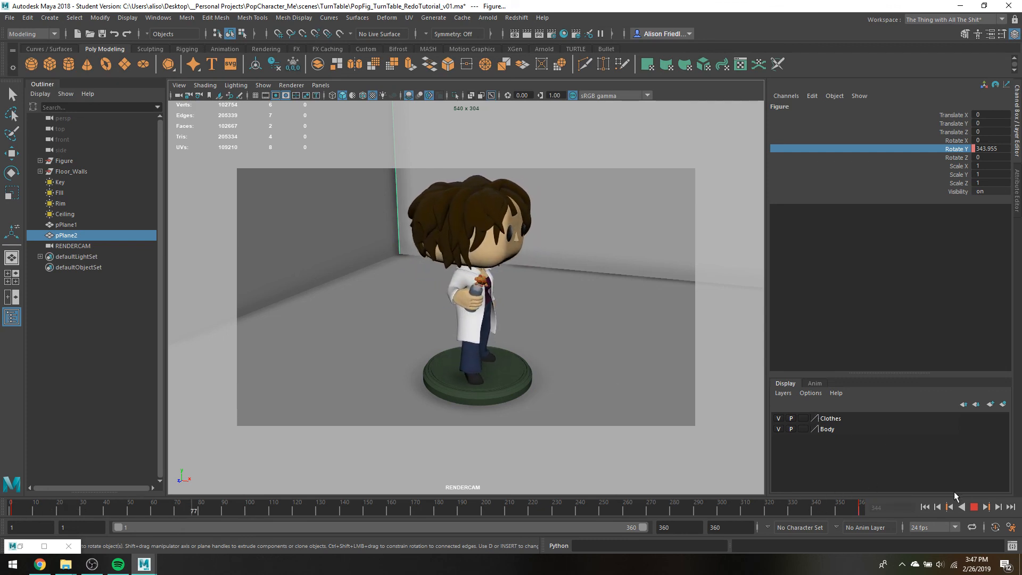
{"action": "key", "text": "Escape"}
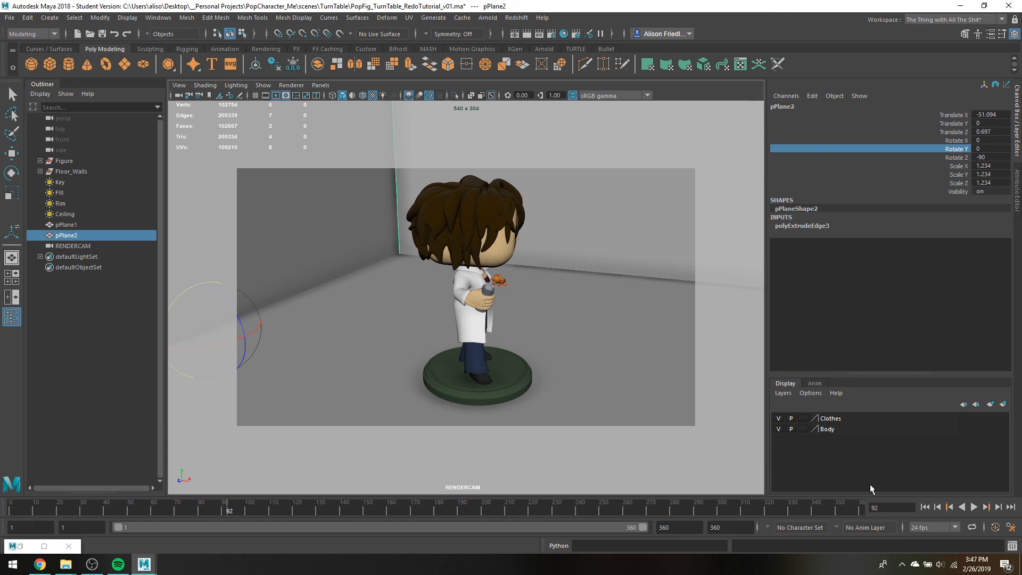